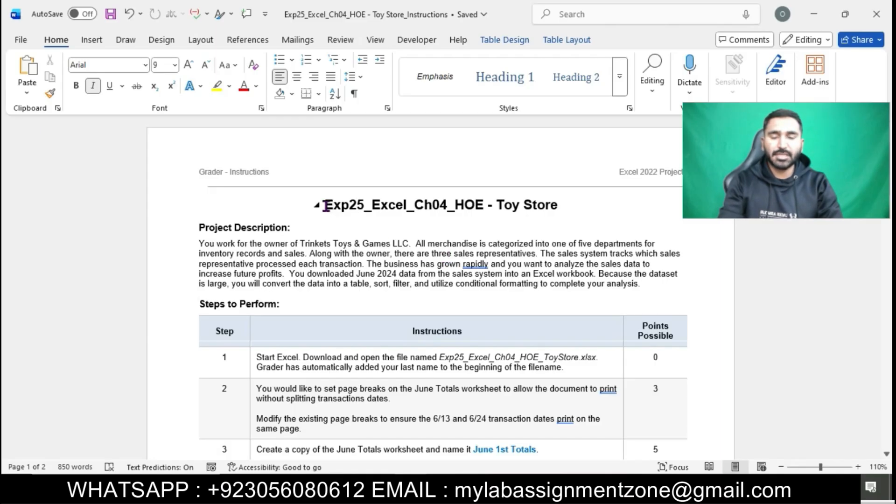
- Set the Exp25_Excel_Ch04_HOE - Toy Store title to 20 pt and highlight it in turquoise
drag(326, 205, 565, 211)
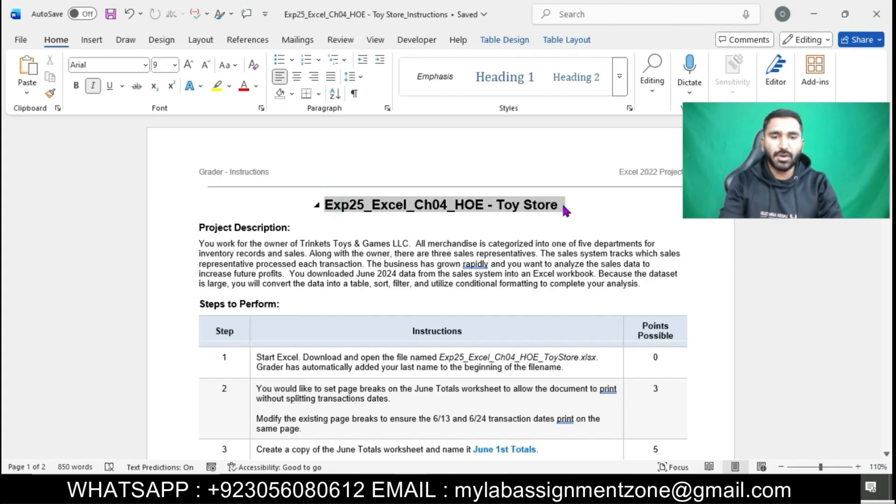
click(174, 65)
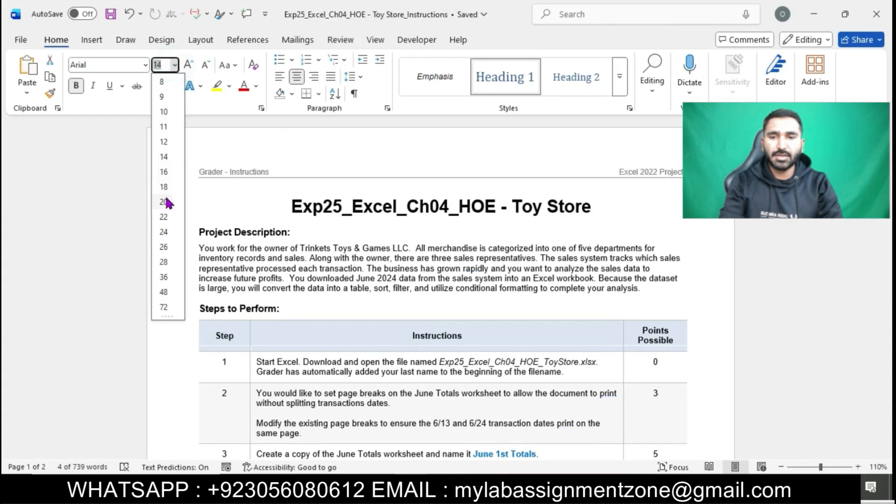
click(165, 201)
click(230, 87)
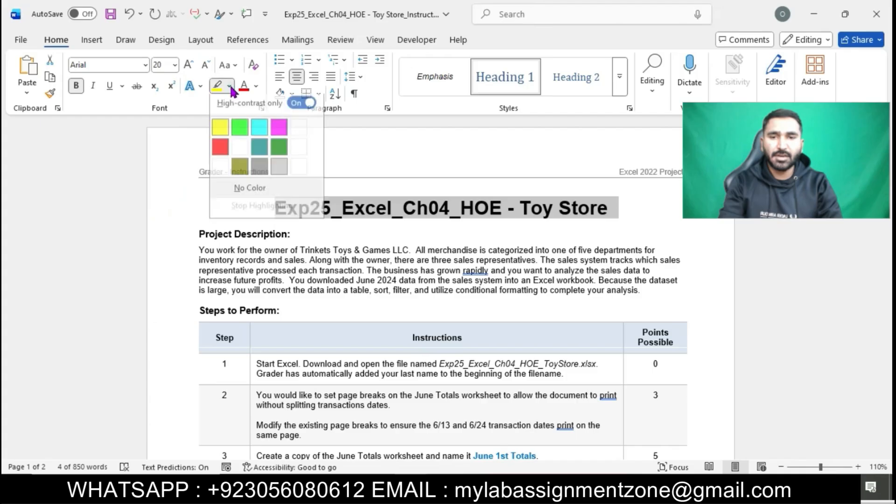
click(258, 131)
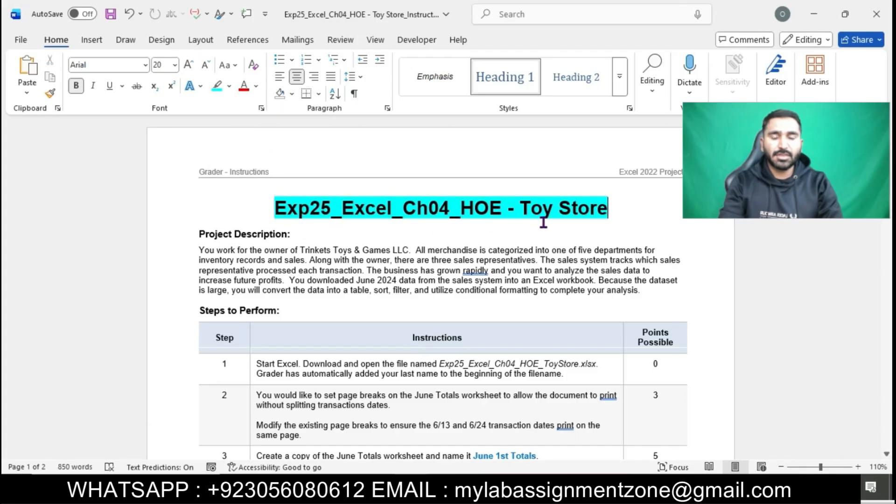
- Set the text of the Steps to Perform table, from step 1 through the last step, to 12 pt
scroll(545, 252, down, 2)
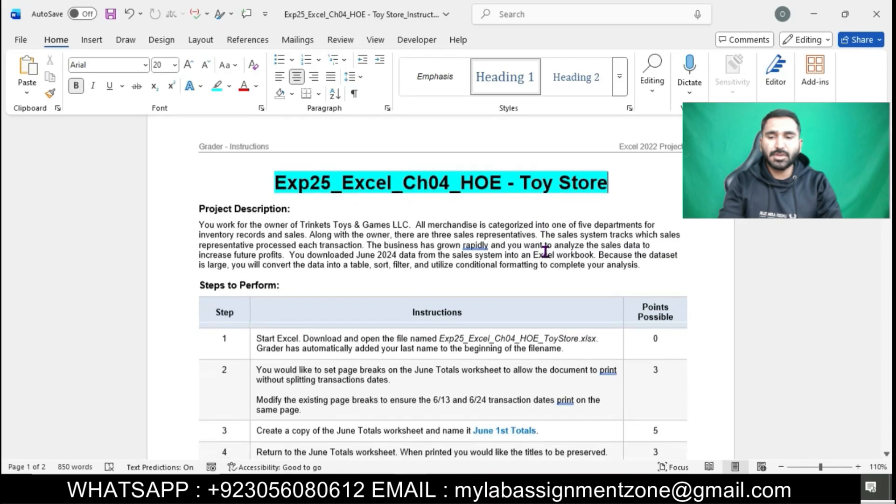
scroll(545, 252, down, 2)
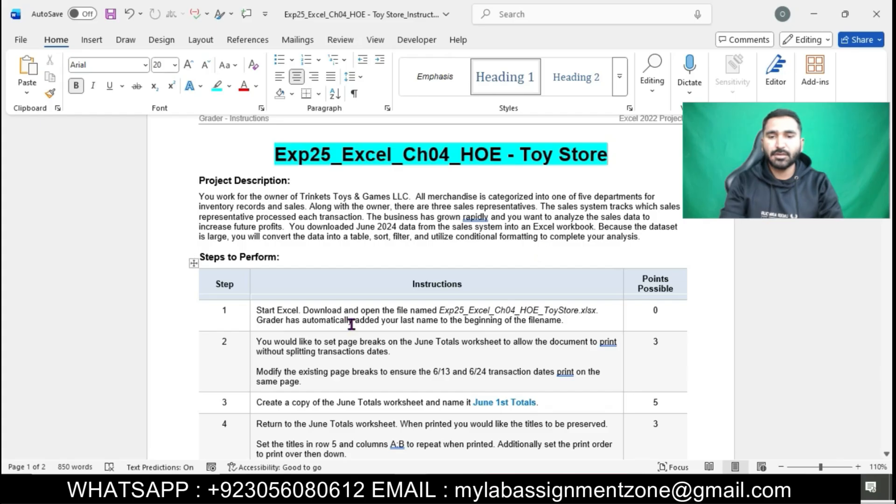
drag(255, 309, 401, 481)
click(173, 66)
click(163, 141)
scroll(346, 240, up, 3)
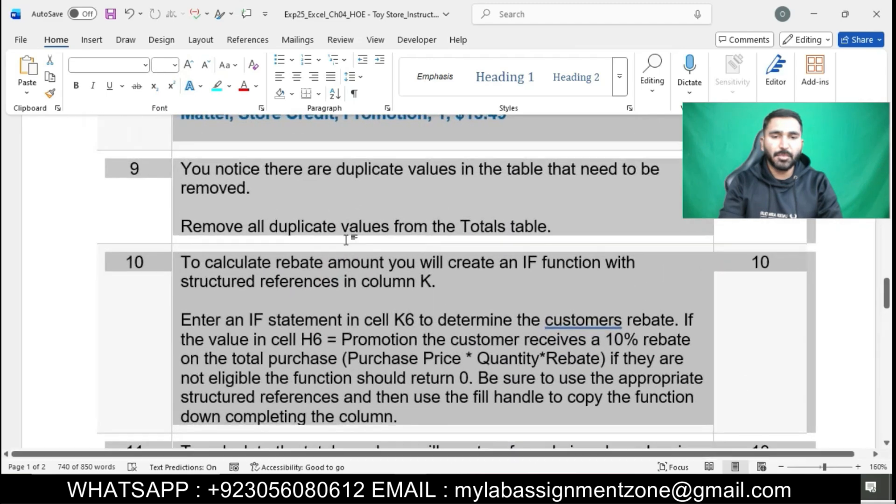
scroll(346, 243, up, 4)
scroll(347, 240, up, 5)
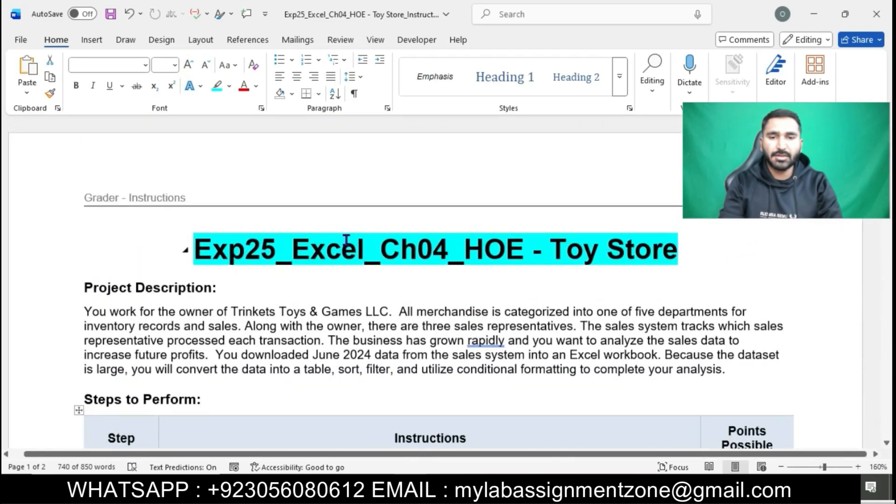
- Highlight the step 1 instruction about opening the ToyStore workbook in turquoise
scroll(346, 240, down, 2)
click(353, 271)
scroll(351, 271, down, 1)
scroll(352, 271, down, 2)
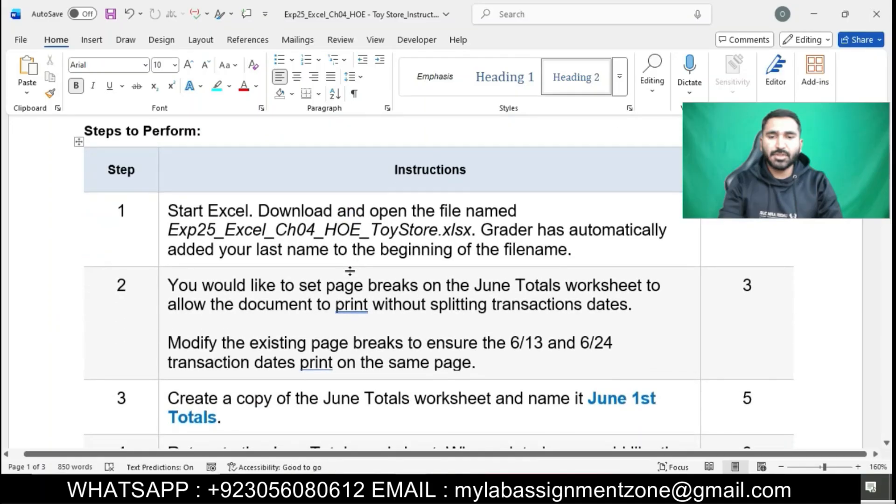
click(163, 210)
click(225, 189)
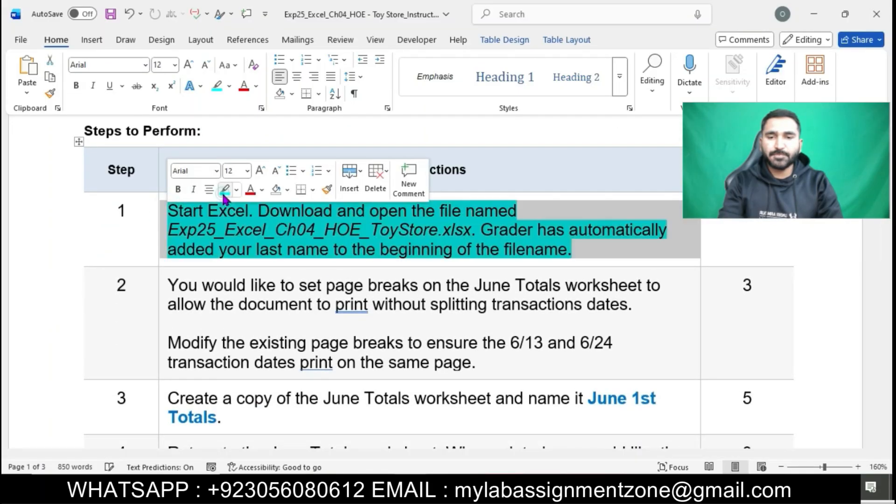
click(215, 223)
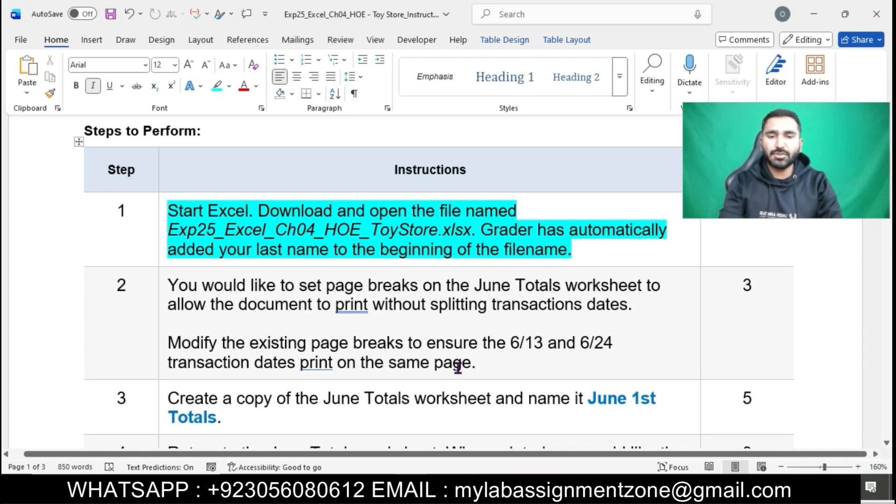
- Switch to Excel and look through the data on the June Totals and June Individual worksheets
click(471, 488)
scroll(392, 340, down, 5)
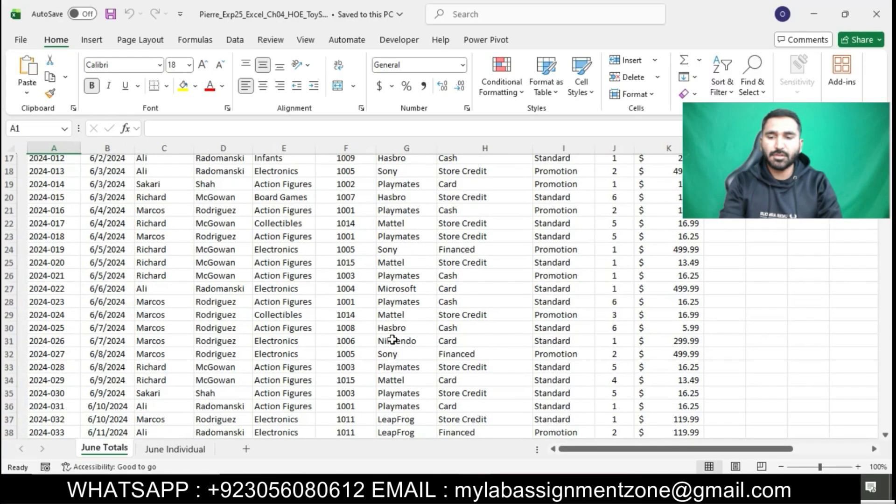
scroll(392, 339, down, 7)
click(174, 450)
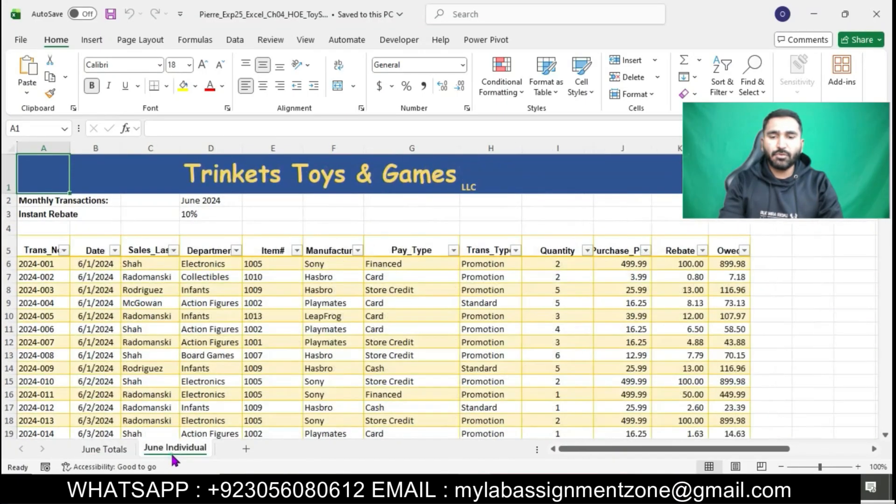
- Return to the Word instructions and highlight the step 2 page break text in turquoise
key(alt+Tab)
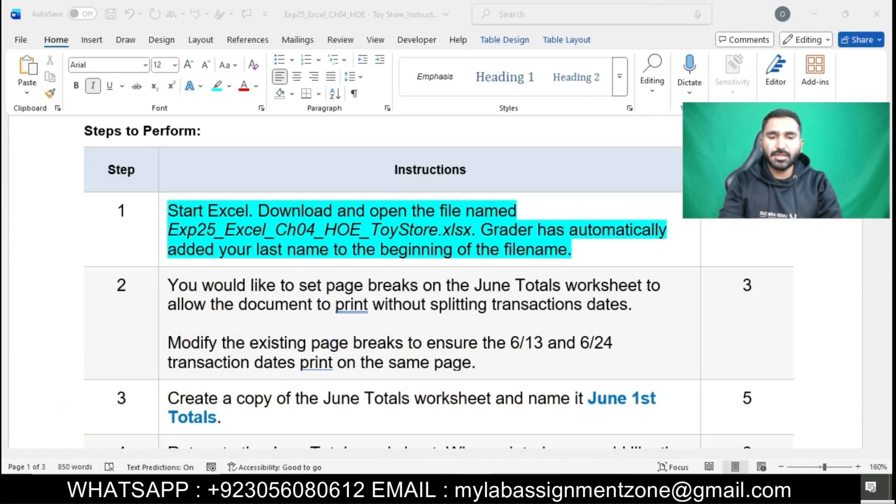
scroll(455, 267, down, 1)
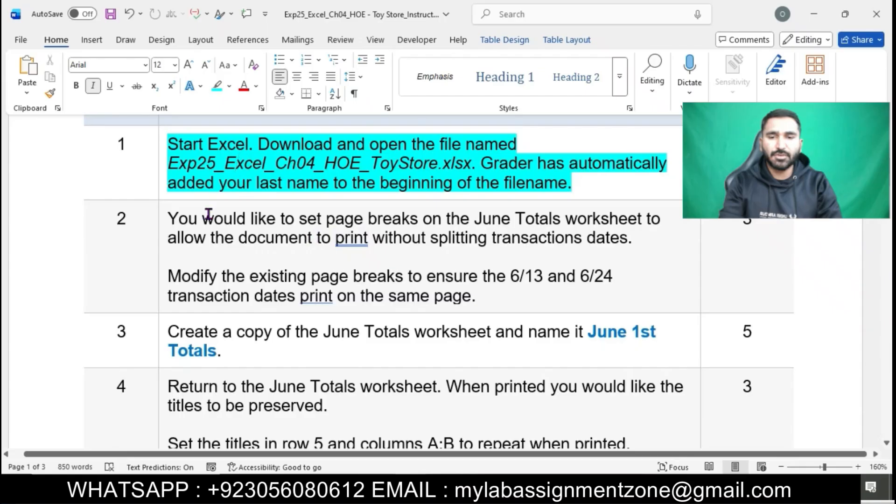
click(165, 222)
click(226, 203)
click(228, 210)
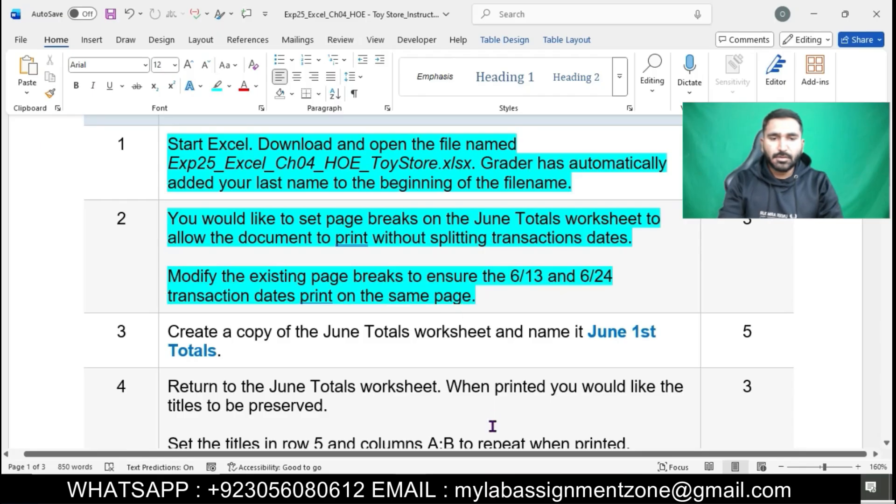
- Activate the June Totals worksheet in Excel, then select the instruction about the 6/13 and 6/24 page breaks in Word for review
key(alt+Tab)
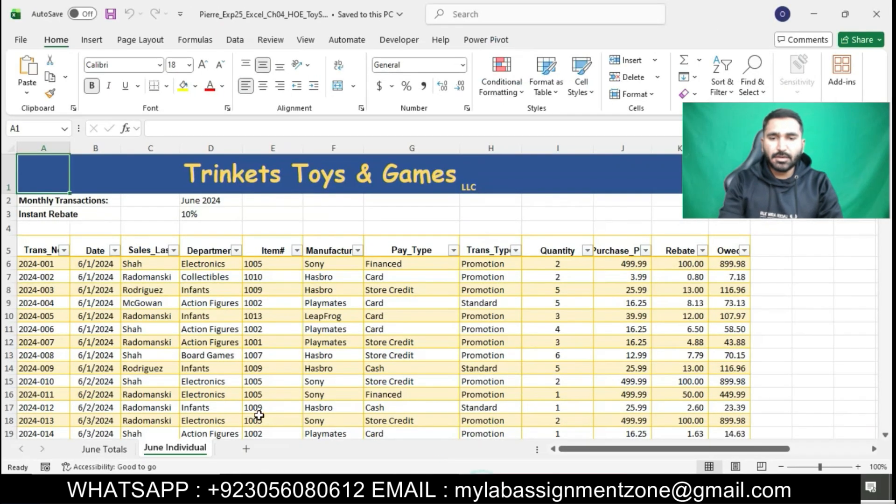
click(105, 449)
key(alt+Tab)
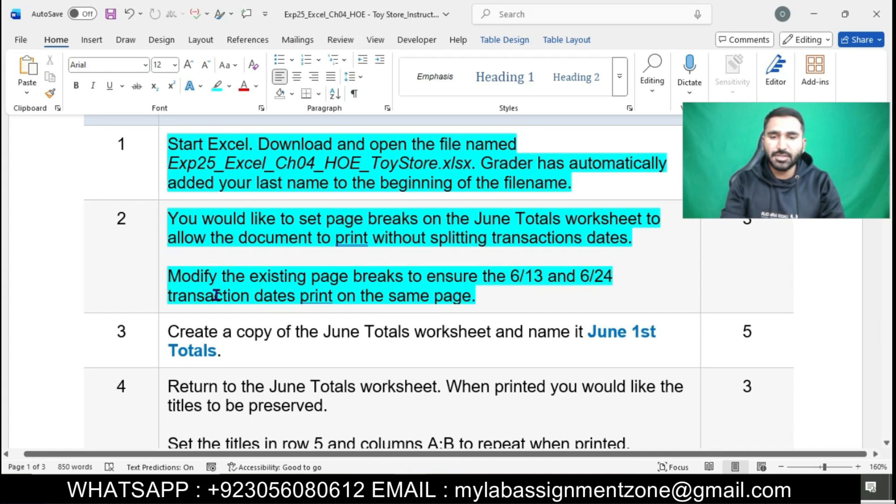
drag(169, 276, 555, 300)
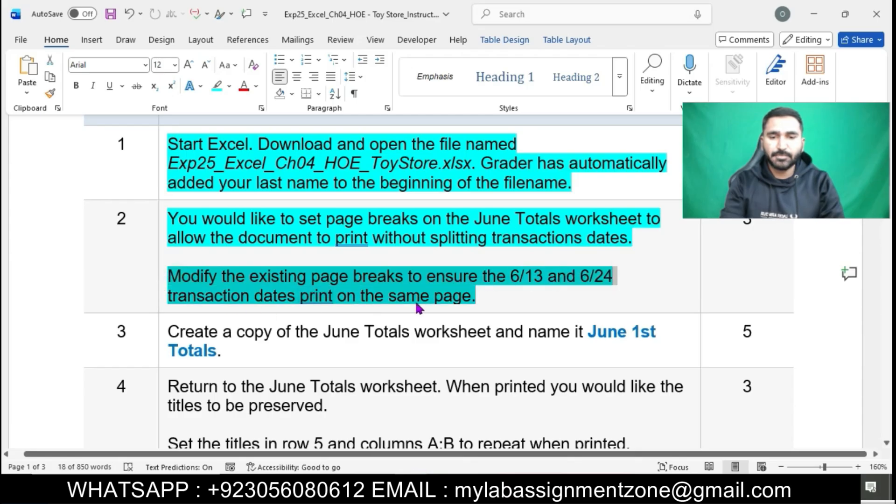
- Switch to Excel, find the end of the 6/24 transactions on June Totals, and select row 84
click(471, 490)
scroll(476, 405, down, 1)
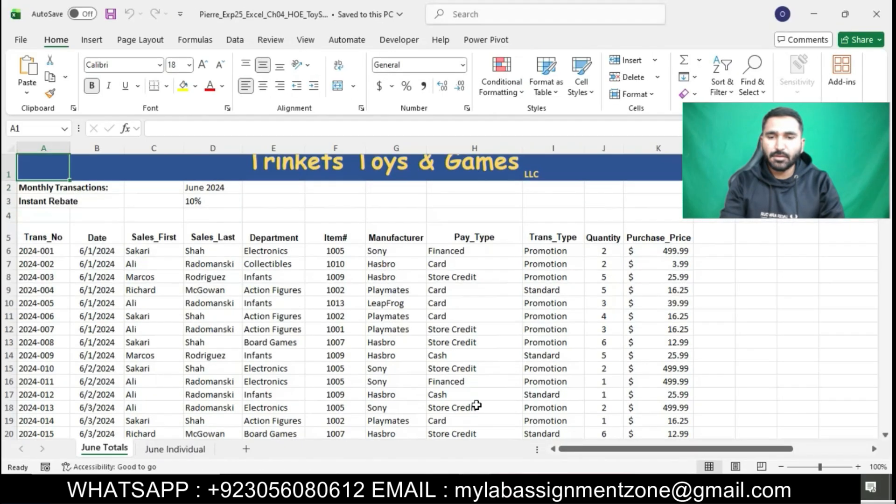
scroll(476, 404, down, 8)
scroll(384, 367, down, 4)
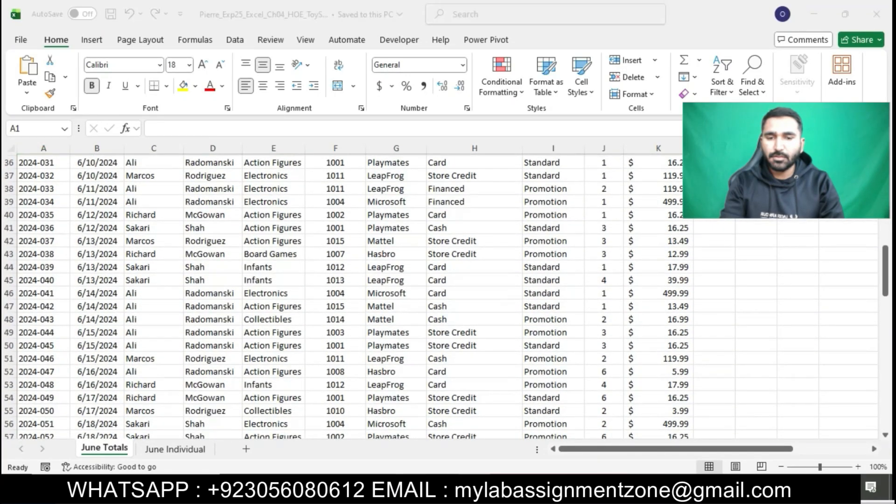
key(alt+Tab)
scroll(414, 327, down, 5)
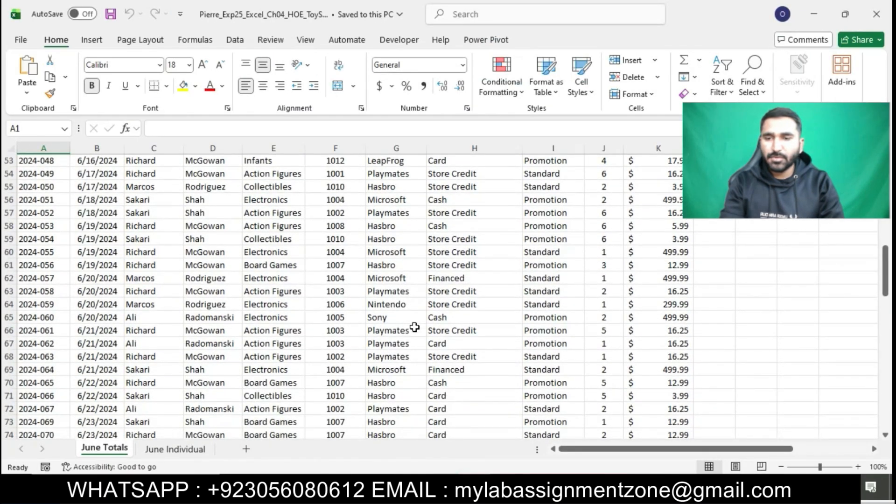
scroll(414, 327, down, 4)
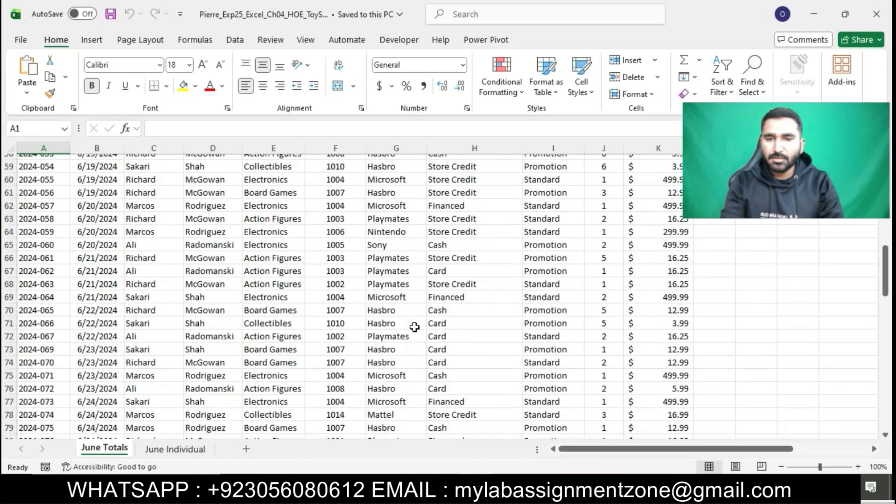
scroll(292, 366, down, 2)
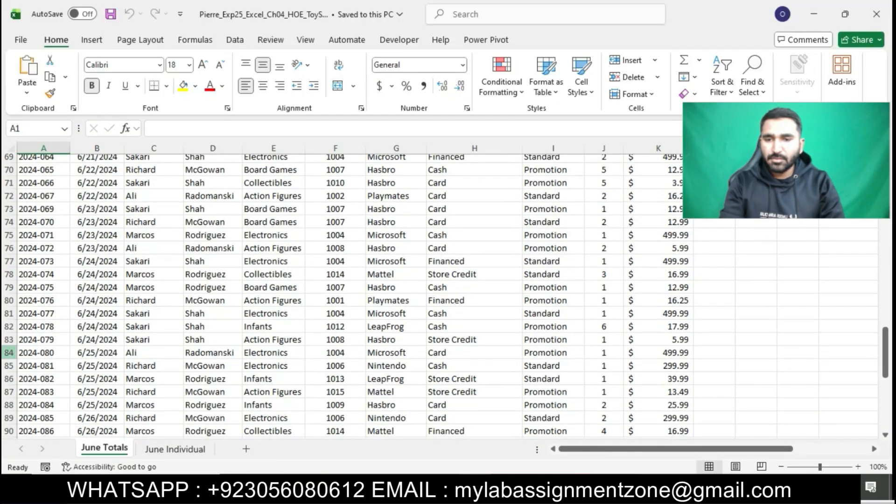
click(9, 353)
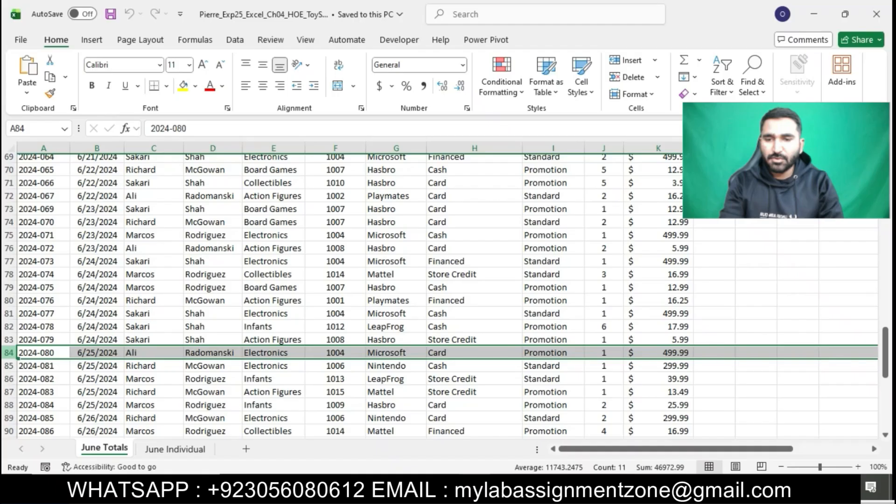
- Show Page Break Preview, move the vertical break to the end of column K, and move the horizontal break below row 83
click(305, 39)
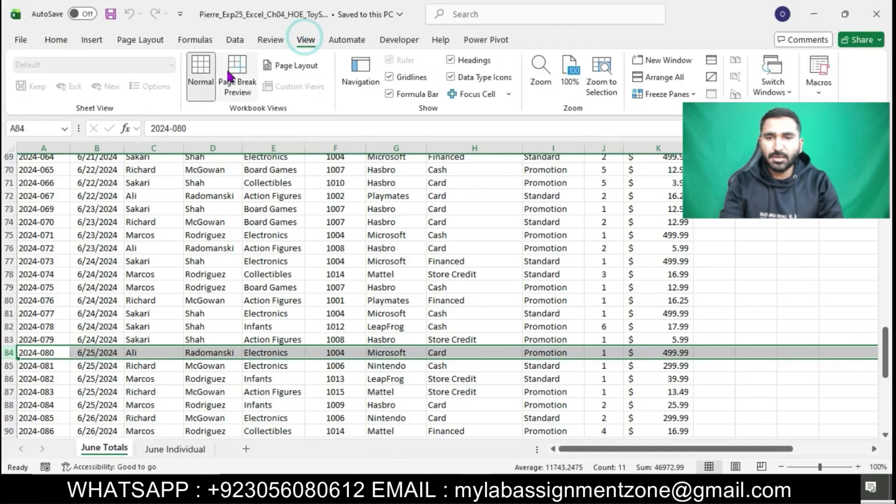
click(229, 75)
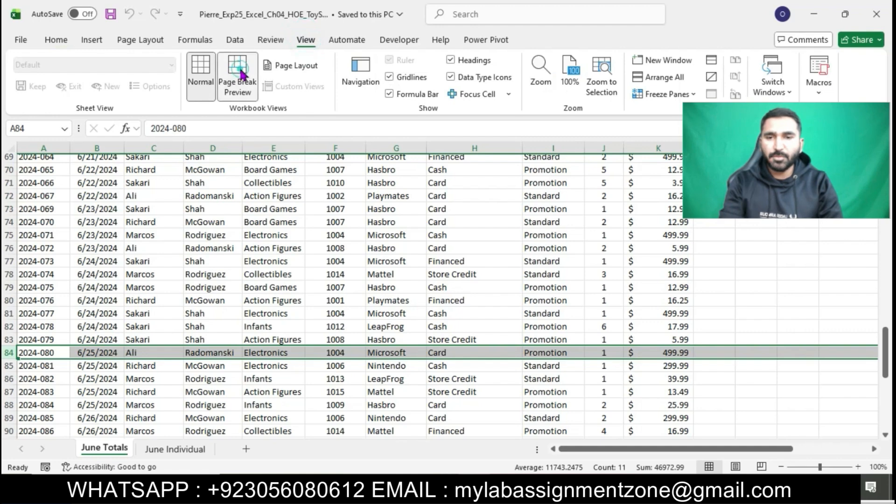
drag(257, 309, 414, 307)
drag(145, 191, 133, 263)
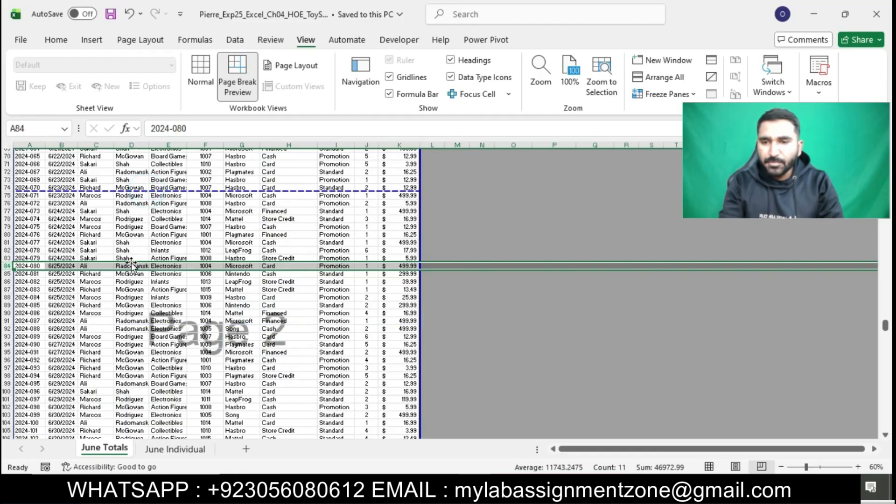
- Examine pages 1 and 2 of June Totals to check that the 6/13 and 6/24 transactions fall on the same page
scroll(181, 344, up, 17)
click(181, 344)
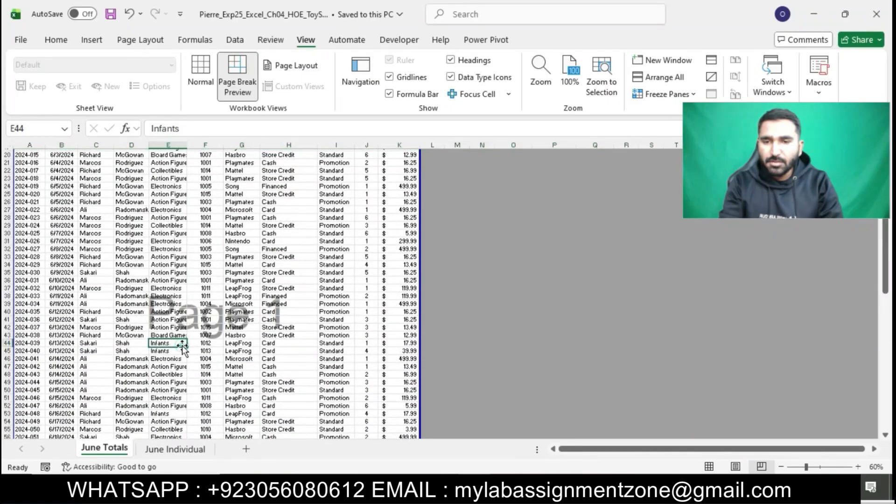
scroll(181, 345, up, 6)
scroll(182, 345, down, 17)
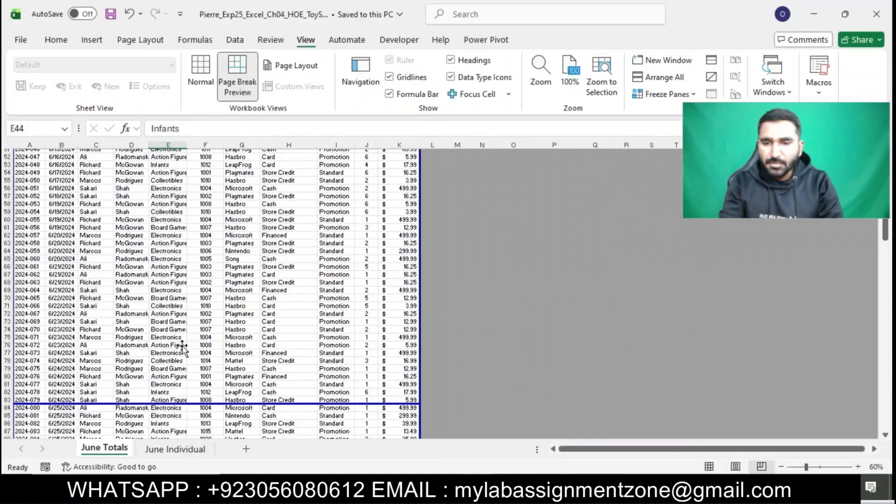
scroll(182, 345, up, 13)
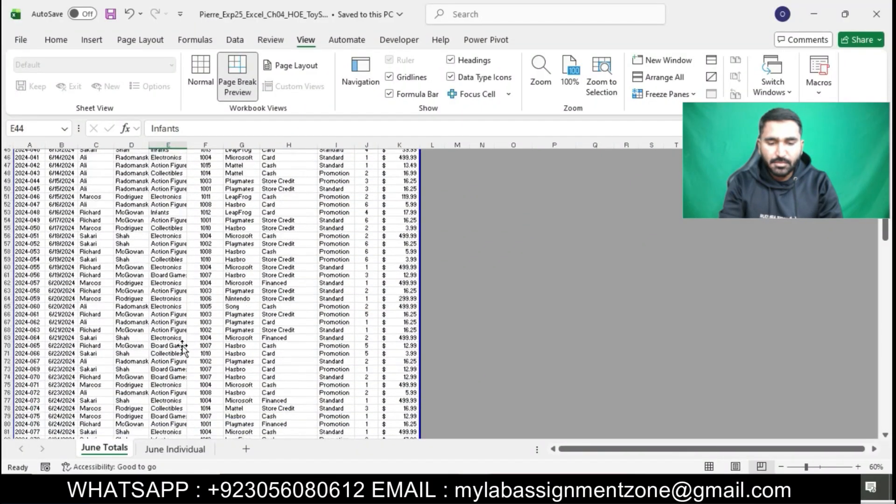
scroll(182, 345, up, 4)
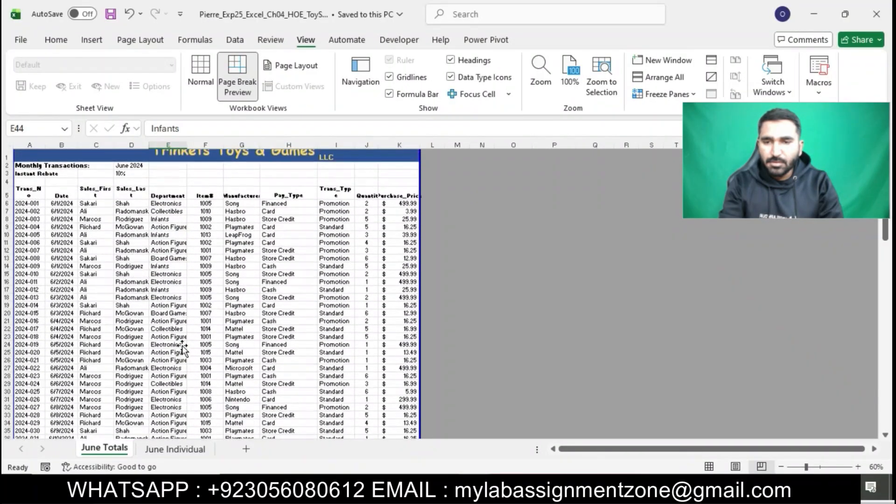
scroll(182, 345, down, 1)
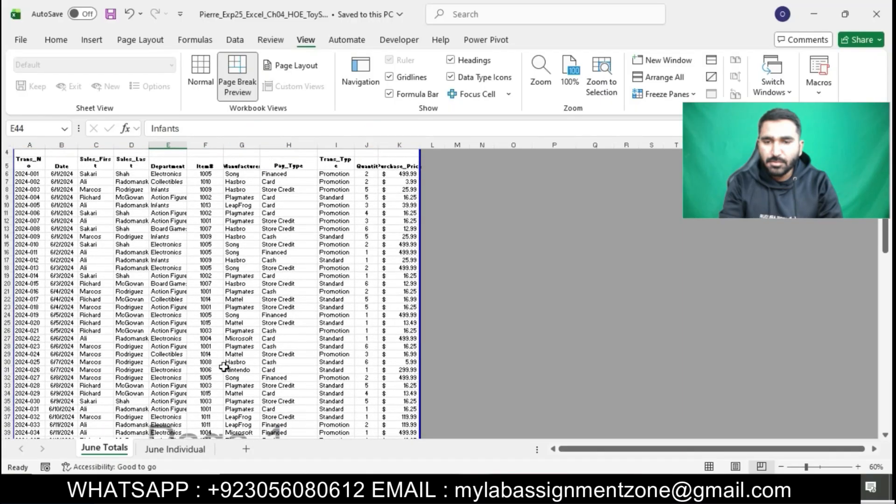
scroll(229, 373, down, 10)
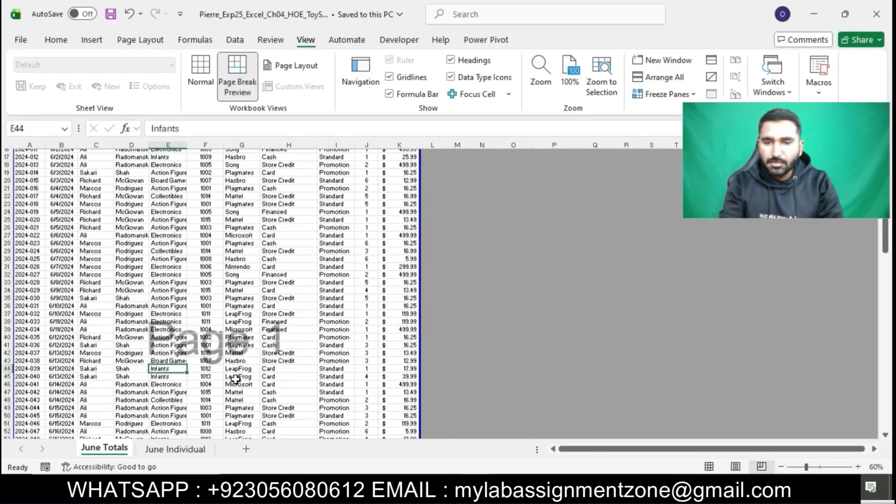
scroll(236, 379, down, 20)
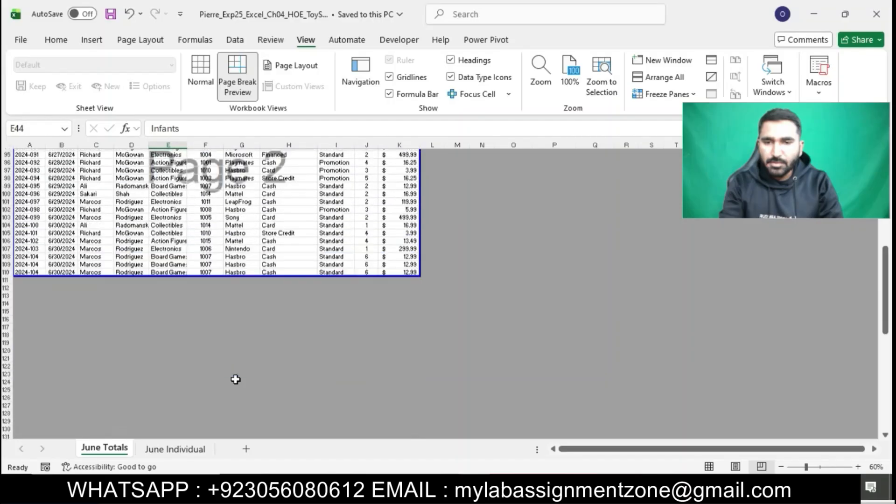
- Recheck the page break instruction in Word, return to Excel, and move the horizontal break up below row 41, before the first 6/13 transaction
scroll(235, 379, up, 14)
scroll(236, 379, up, 2)
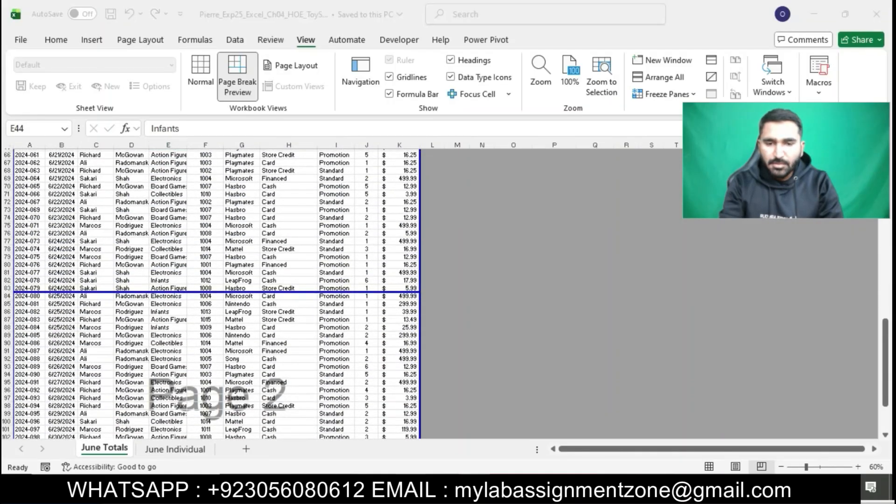
key(alt+Tab)
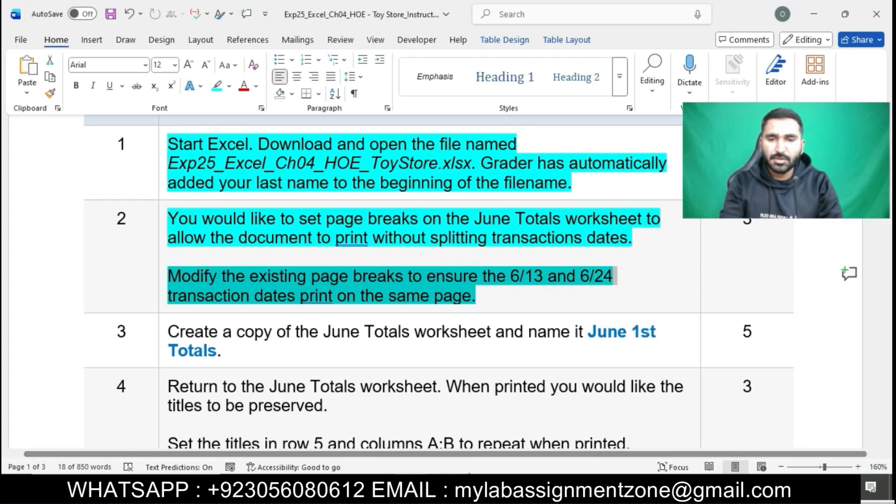
key(alt+Tab)
scroll(311, 351, up, 4)
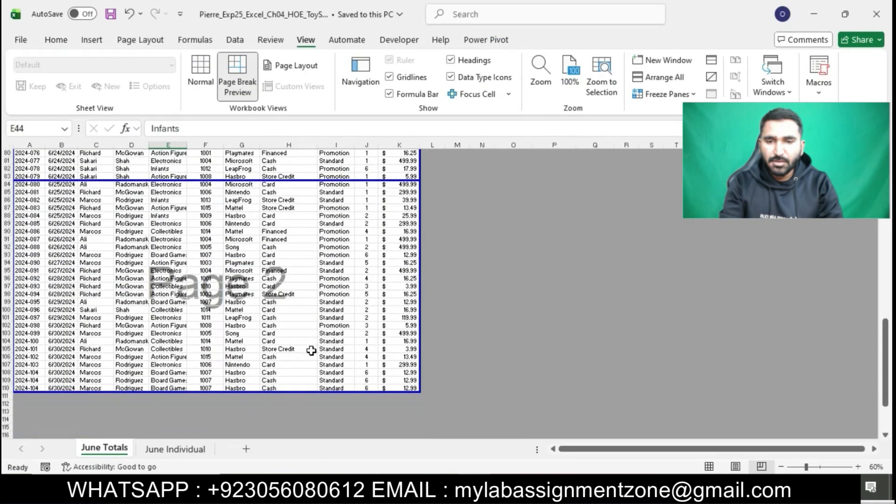
drag(228, 342, 229, 224)
scroll(230, 223, up, 7)
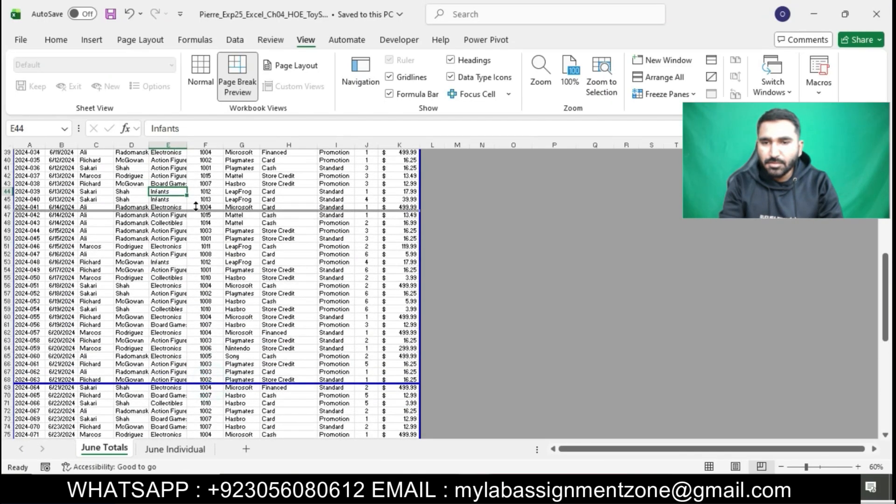
drag(196, 207, 195, 203)
scroll(196, 198, up, 4)
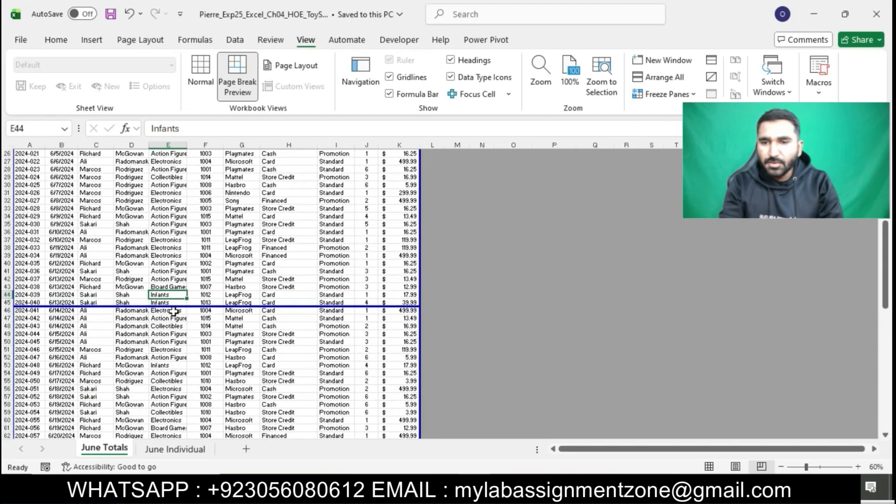
drag(178, 283, 179, 276)
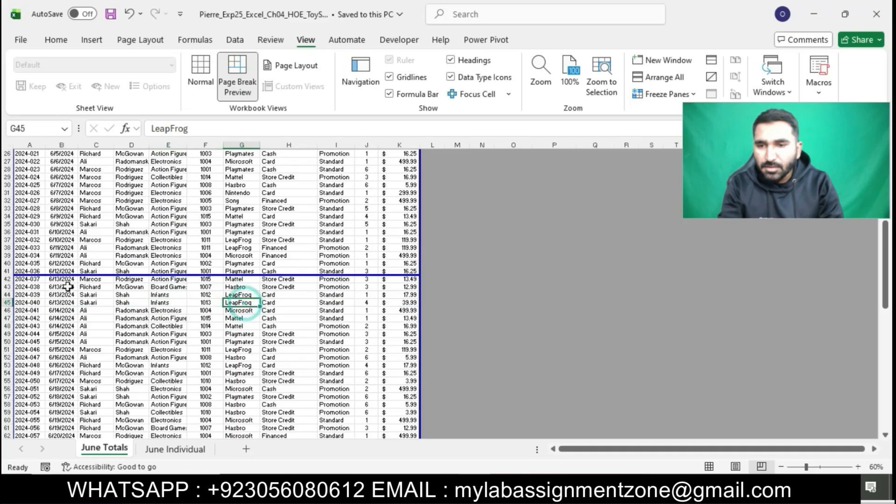
- Find the end of the 6/24 transactions on June Totals and insert a page break above row 84
scroll(217, 287, up, 9)
scroll(219, 289, down, 7)
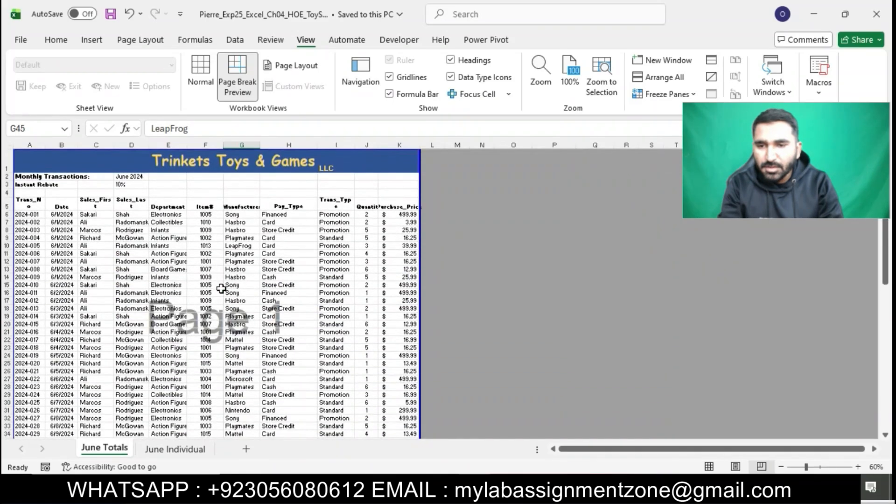
scroll(221, 289, down, 15)
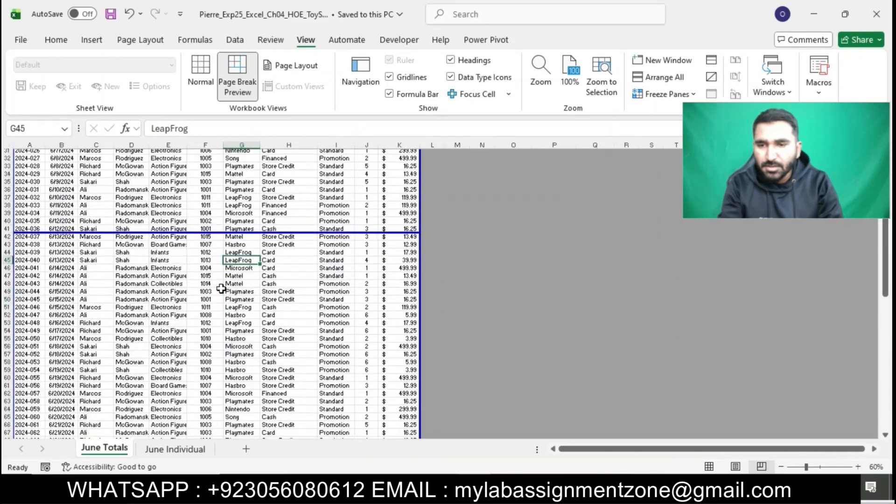
scroll(221, 288, down, 5)
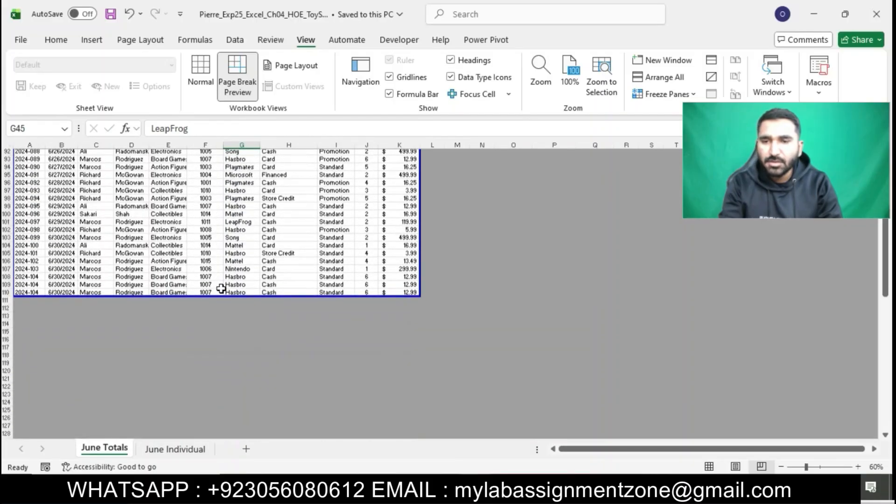
scroll(221, 289, up, 11)
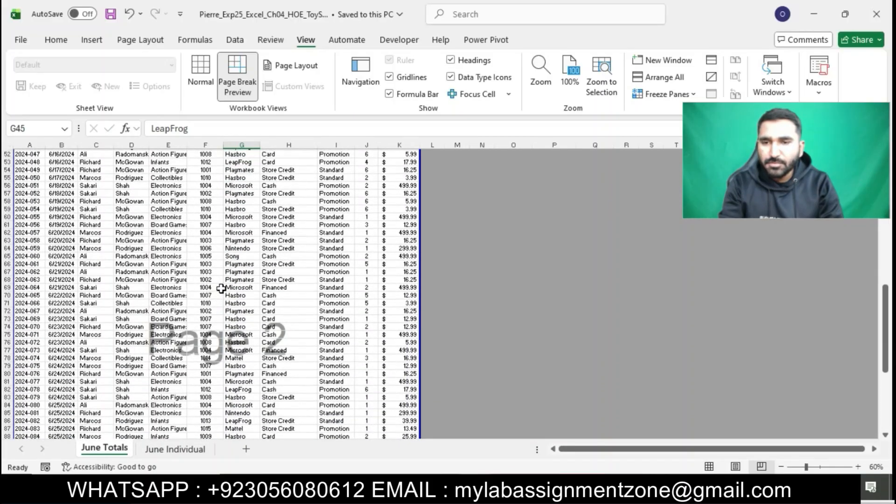
scroll(221, 288, up, 4)
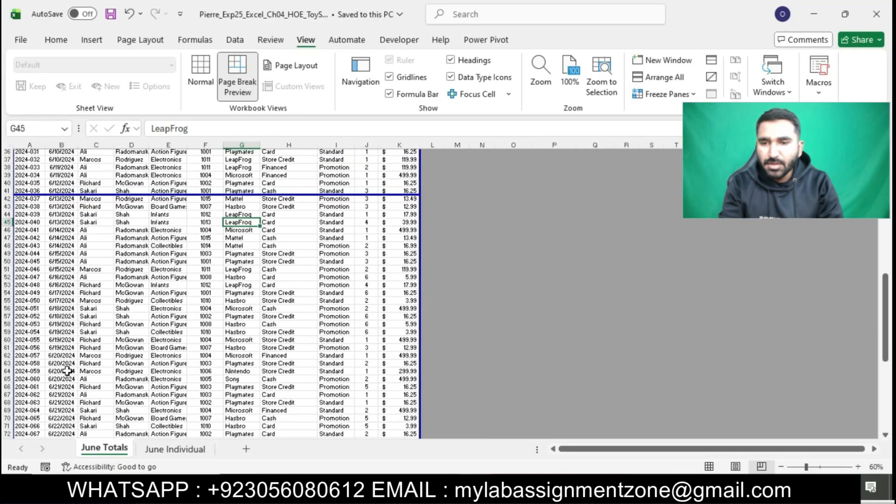
scroll(68, 371, down, 3)
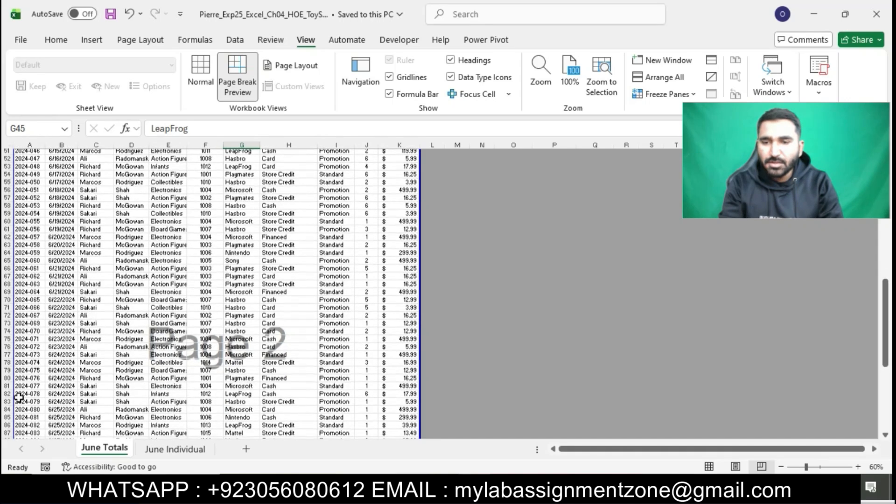
click(11, 409)
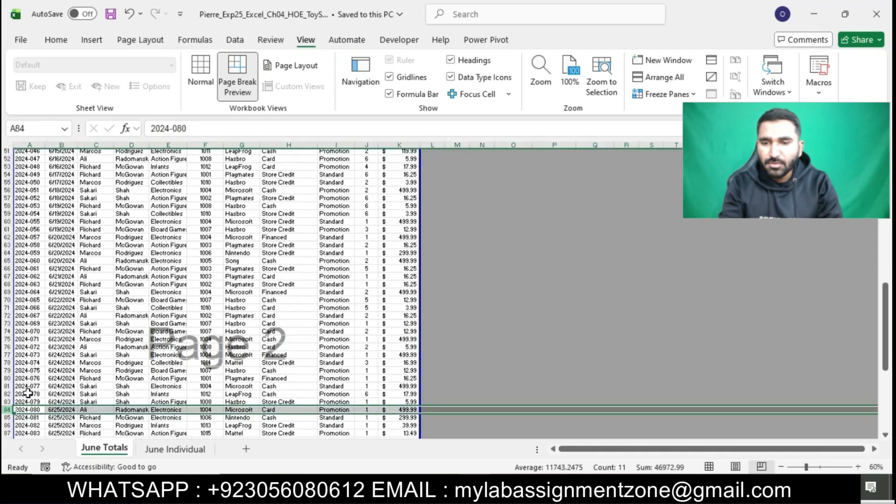
click(149, 38)
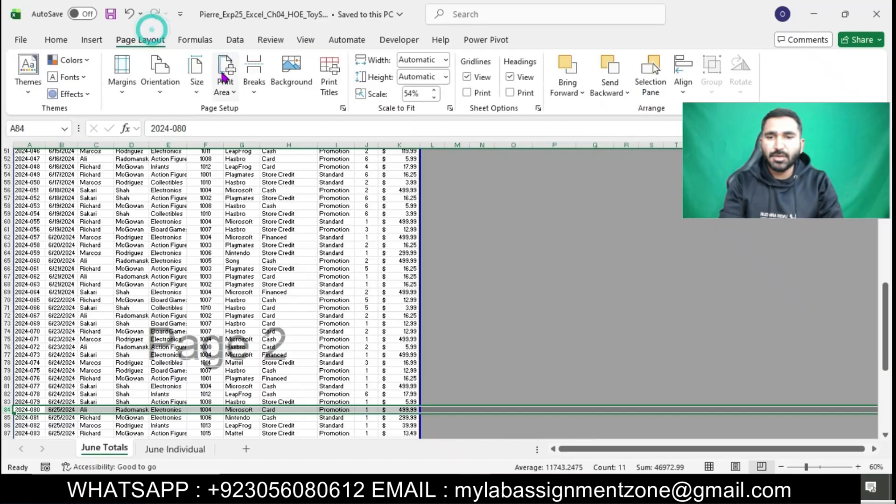
click(247, 93)
click(272, 112)
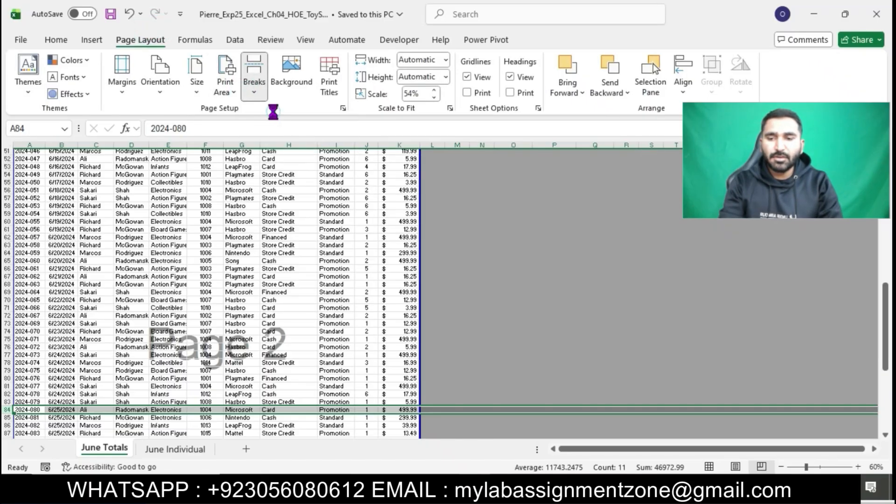
- Examine the page breaks on June Totals around the 6/13 and 6/24 transactions
click(233, 308)
scroll(229, 312, down, 3)
scroll(224, 314, down, 7)
scroll(225, 313, up, 9)
scroll(225, 315, up, 17)
scroll(225, 313, down, 4)
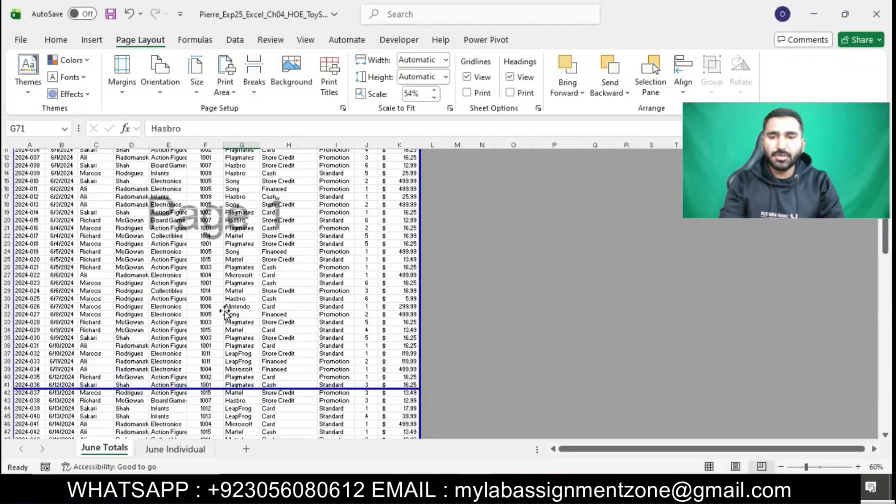
scroll(225, 311, down, 1)
- Examine each page of June Totals in print preview at enlarged size, then return to the worksheet
click(22, 39)
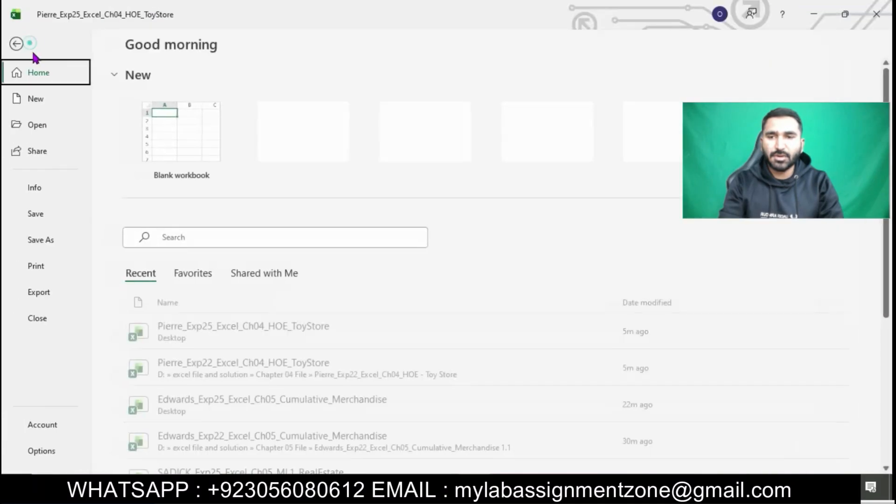
click(42, 273)
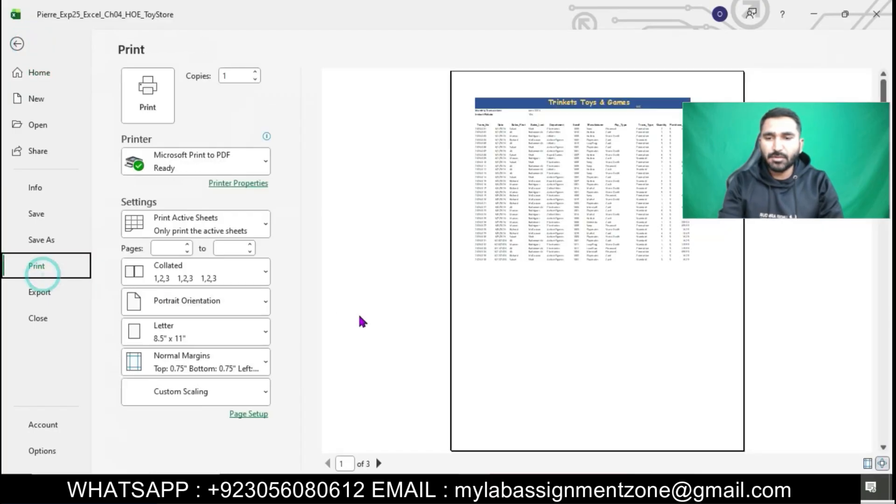
click(513, 346)
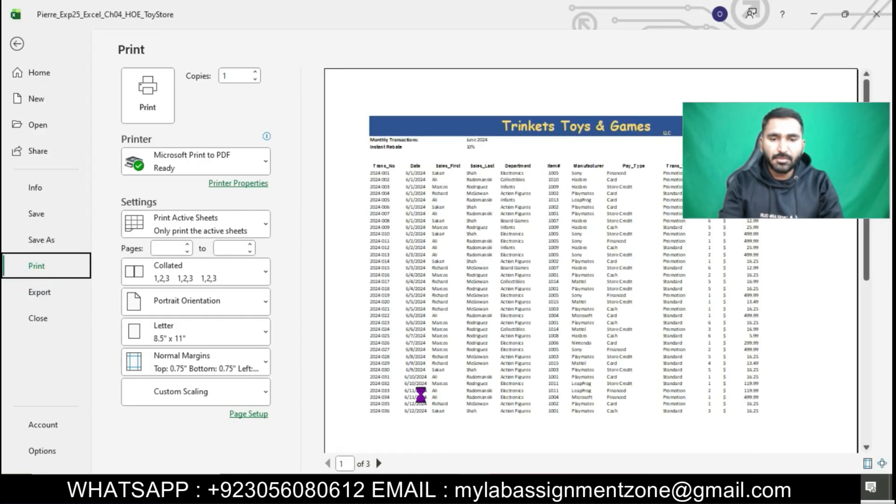
scroll(423, 400, down, 2)
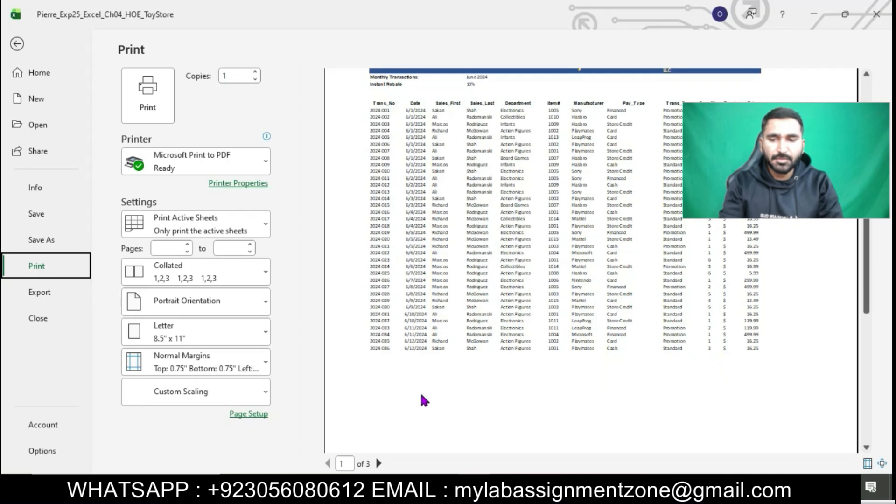
click(378, 463)
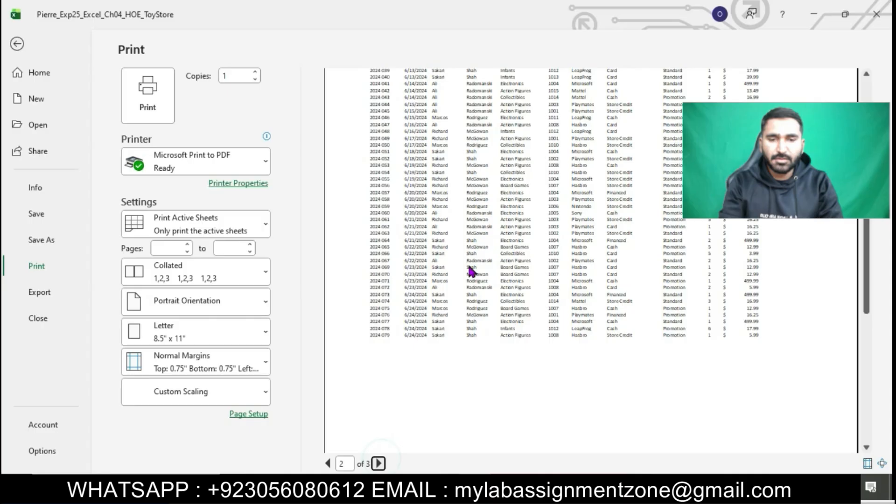
scroll(471, 269, up, 1)
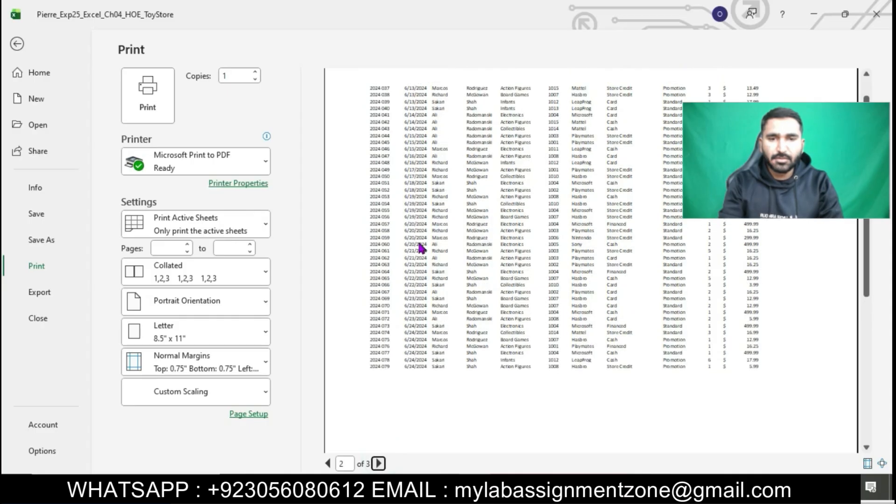
click(380, 460)
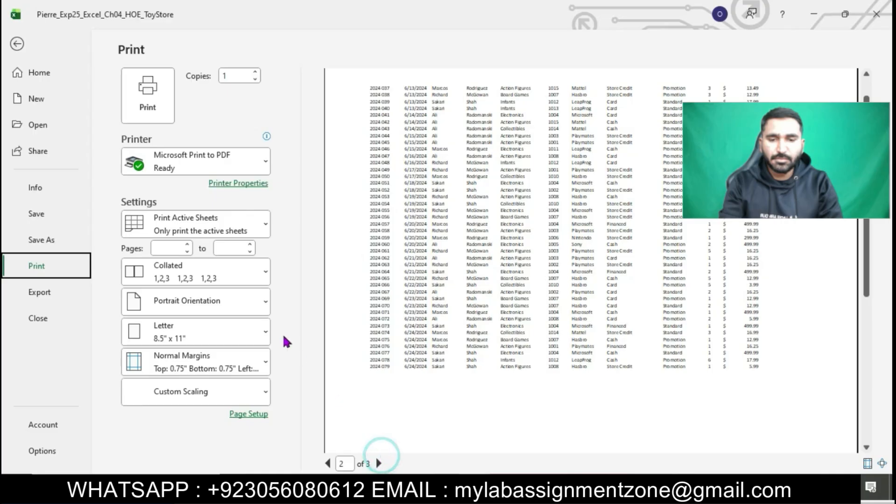
click(377, 457)
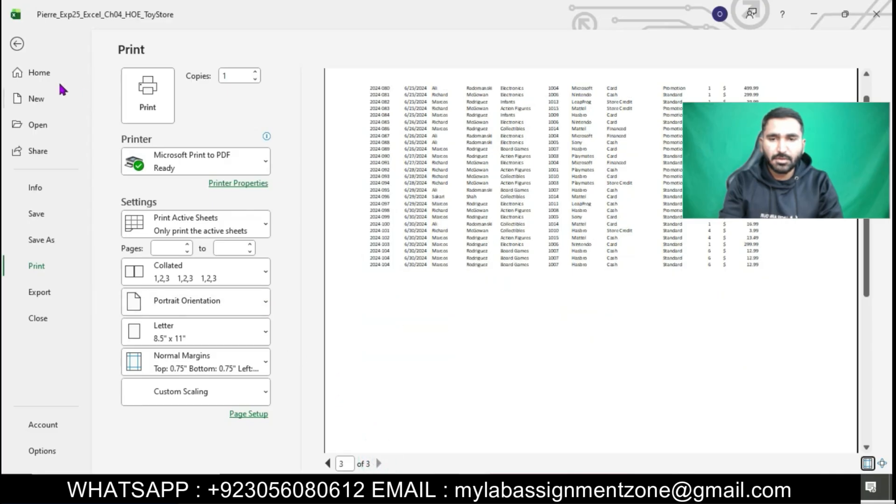
click(17, 44)
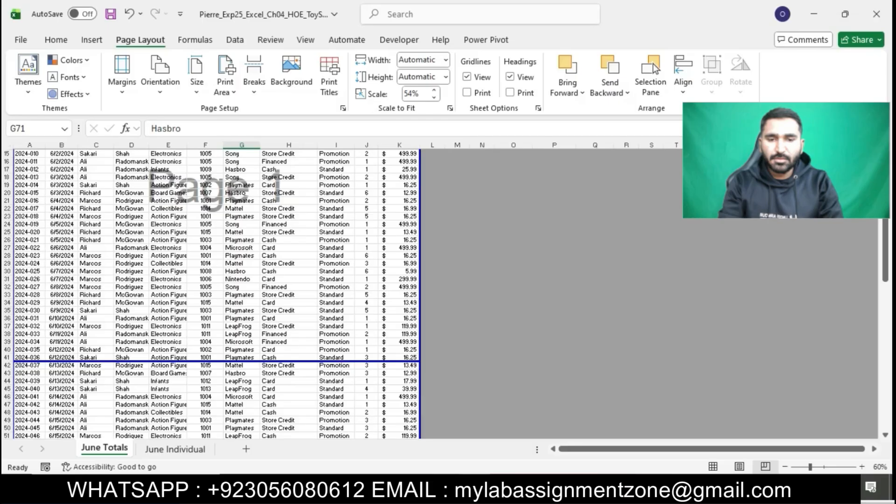
- Switch to Word, highlight the step 3 instruction in turquoise, and select its part about copying the June Totals worksheet
click(417, 484)
click(464, 298)
scroll(464, 297, down, 1)
scroll(463, 299, down, 2)
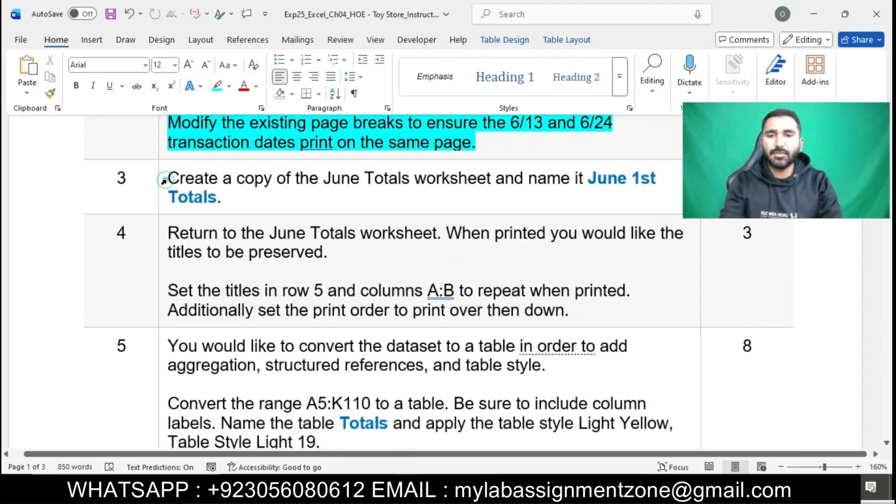
click(165, 180)
click(224, 156)
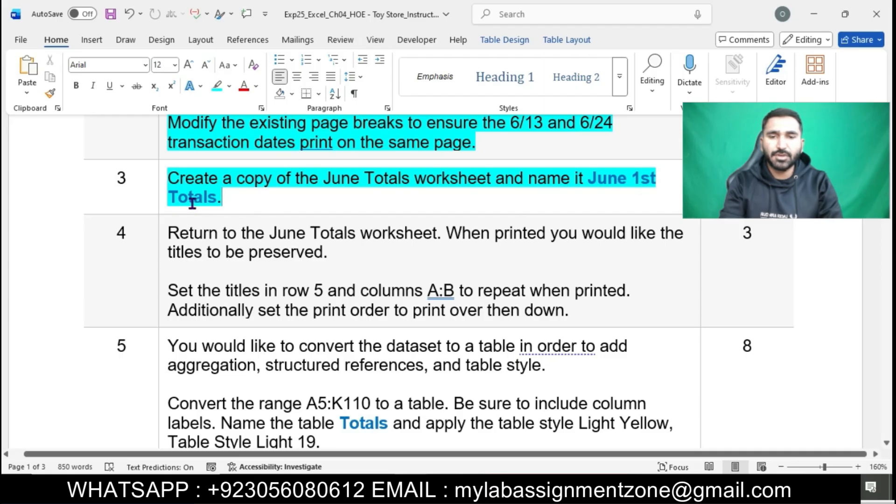
drag(170, 180, 465, 182)
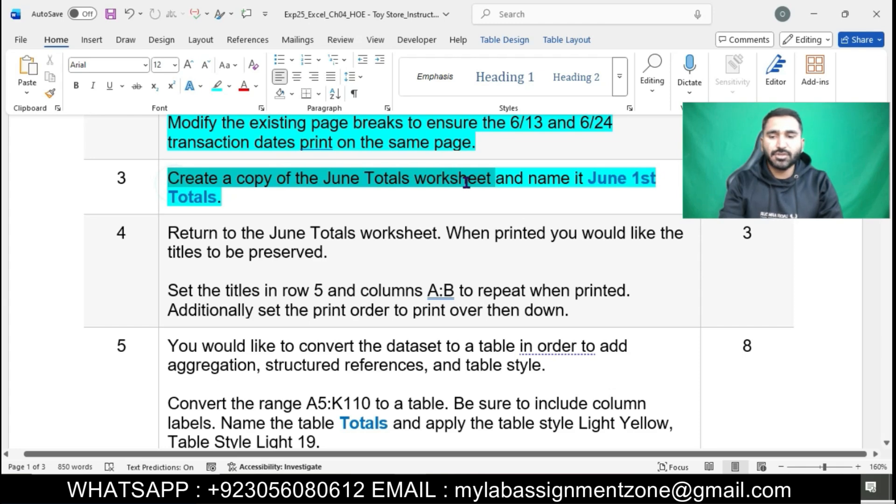
- Switch to Excel and create a copy of the June Totals worksheet, placed before June Totals
click(450, 490)
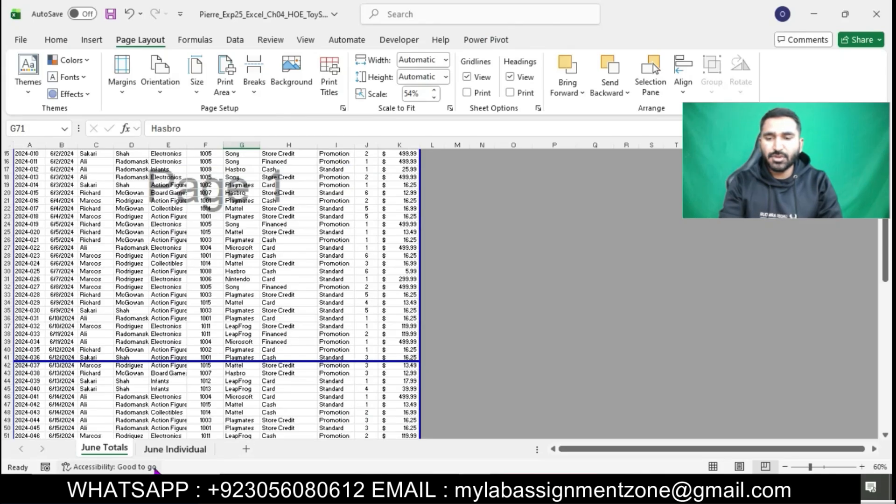
right_click(104, 450)
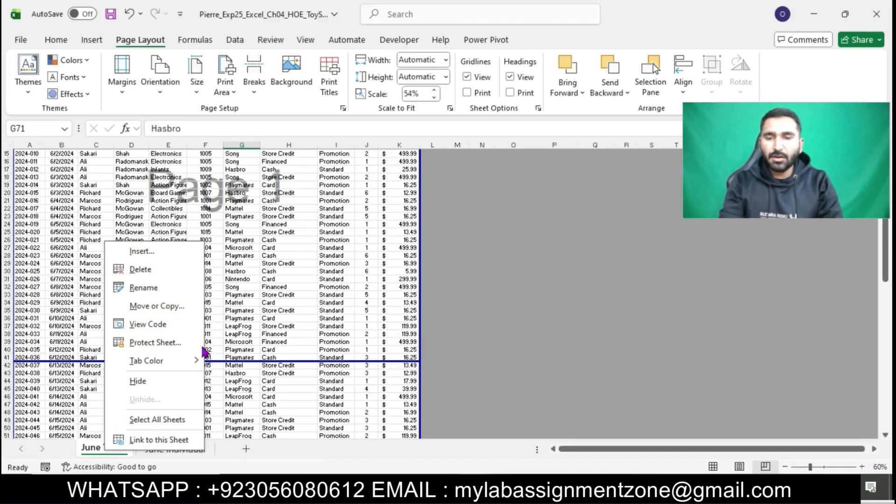
click(159, 308)
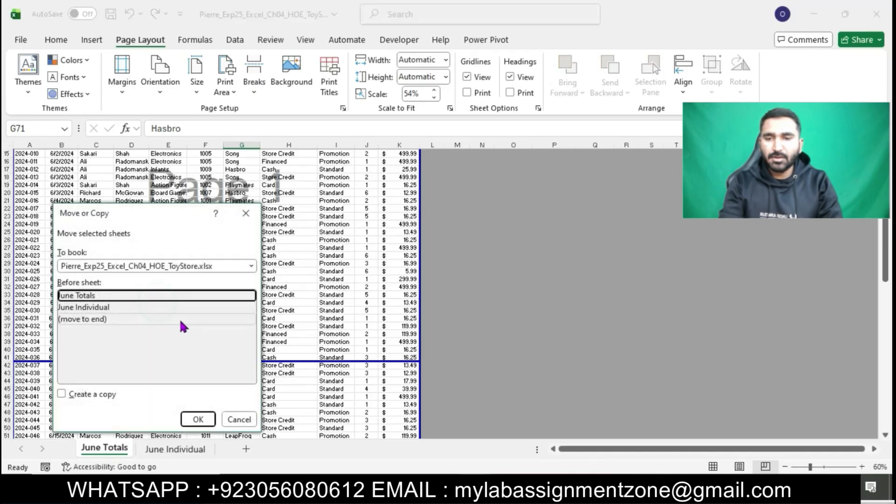
click(61, 393)
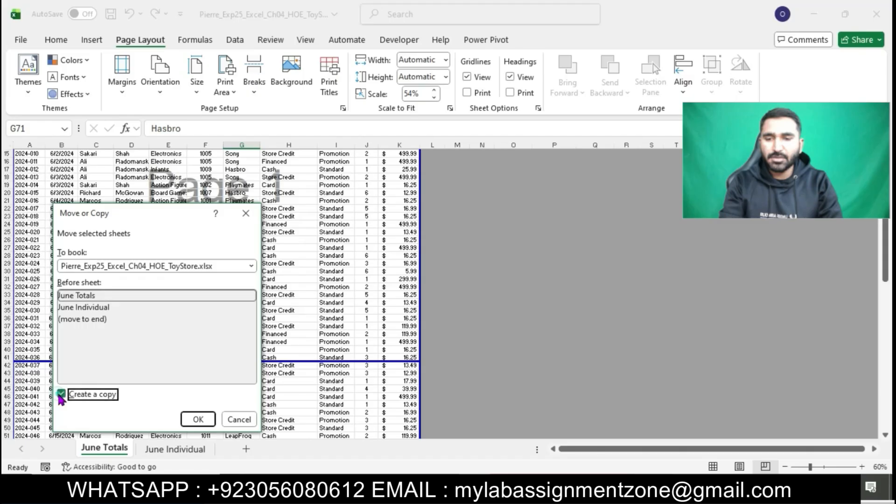
click(193, 419)
- Copy the sheet name June 1st Totals from the step 3 instruction in Word and return to Excel
key(alt+Tab)
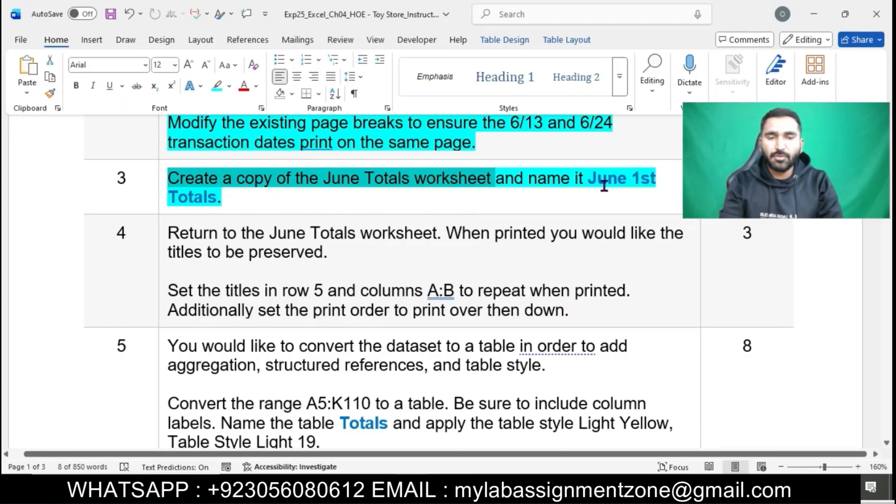
drag(589, 181, 216, 198)
key(ctrl+c)
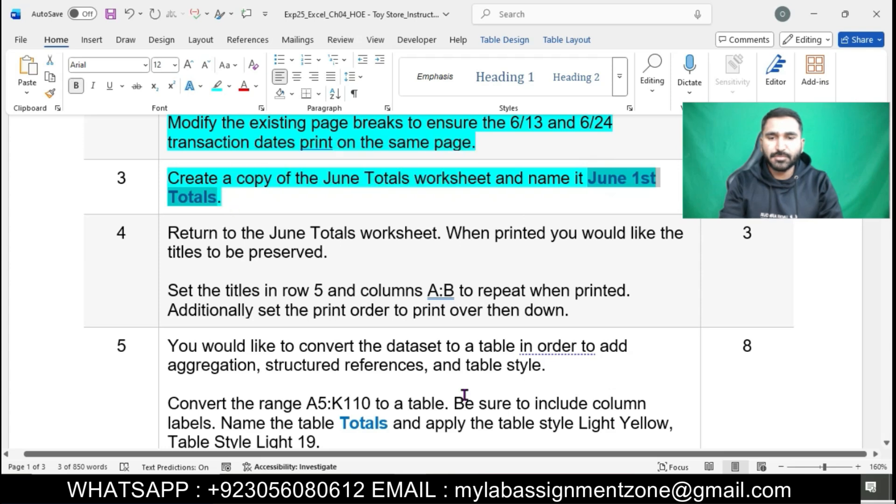
key(alt+Tab)
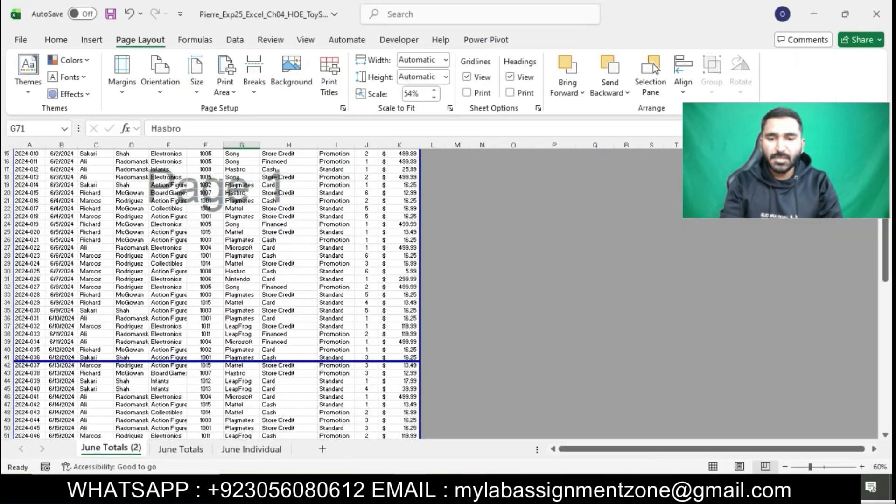
- Rename the copied June Totals (2) worksheet as June 1st Totals
right_click(105, 449)
click(142, 284)
key(ctrl+v)
click(286, 341)
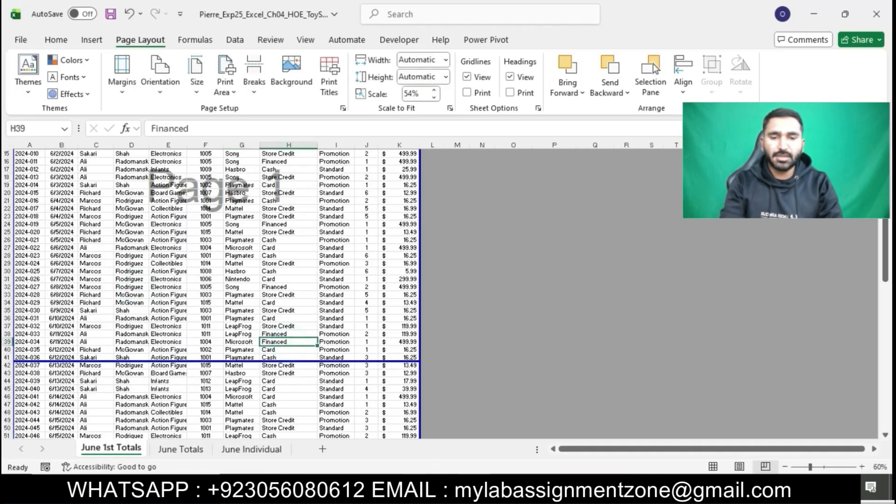
- Switch to Word and highlight the whole step 4 instruction in turquoise
key(alt+Tab)
click(450, 304)
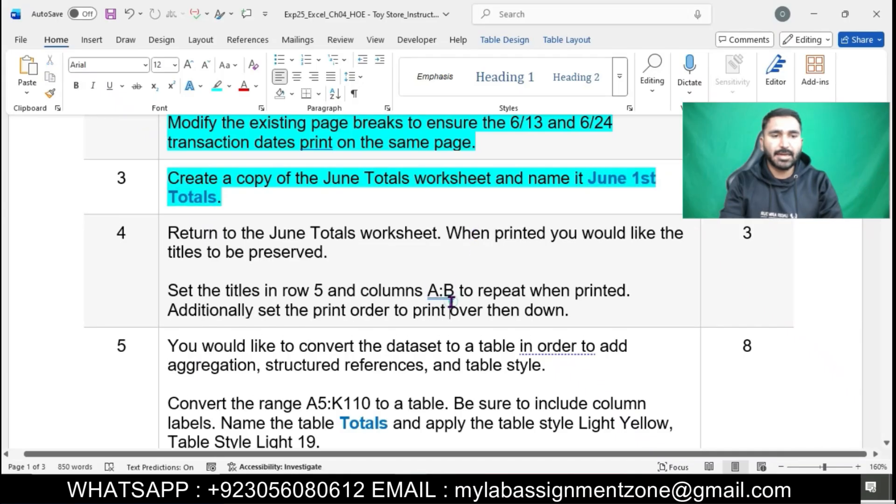
scroll(451, 303, down, 2)
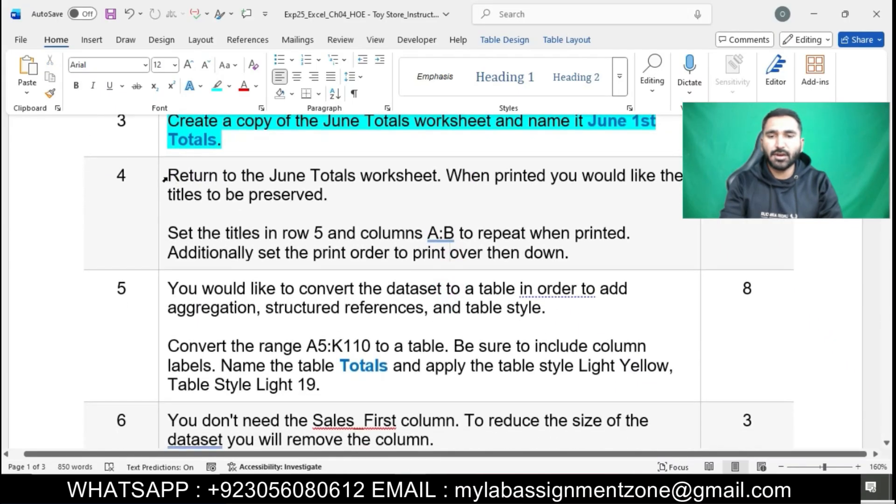
click(164, 179)
click(224, 154)
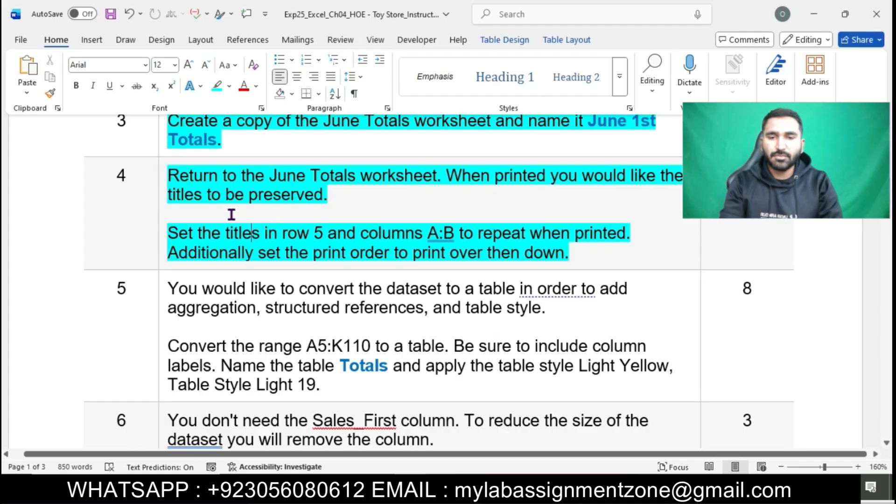
- Select the step 4 phrase about returning to June Totals, then switch to Excel and open the June Totals worksheet
drag(168, 177, 391, 175)
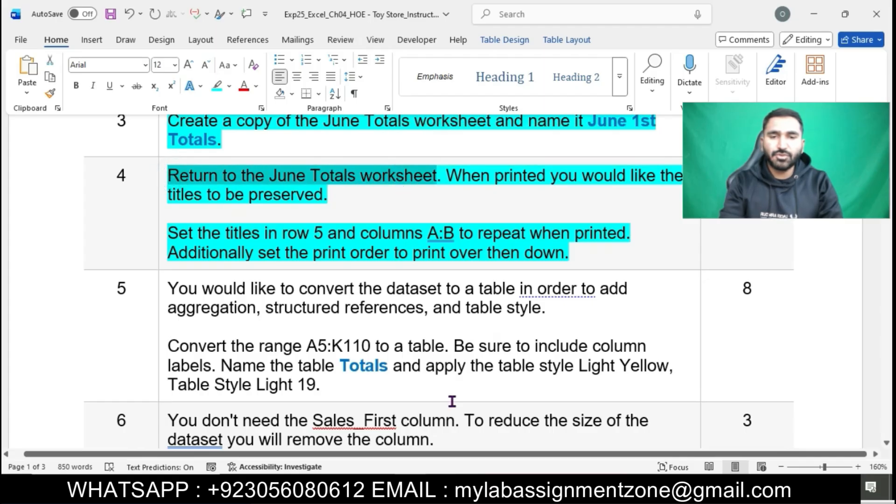
click(474, 489)
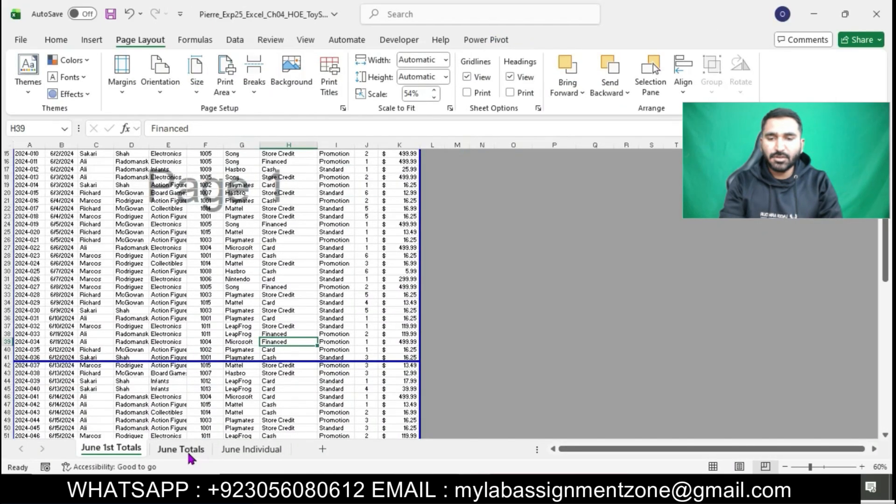
click(187, 451)
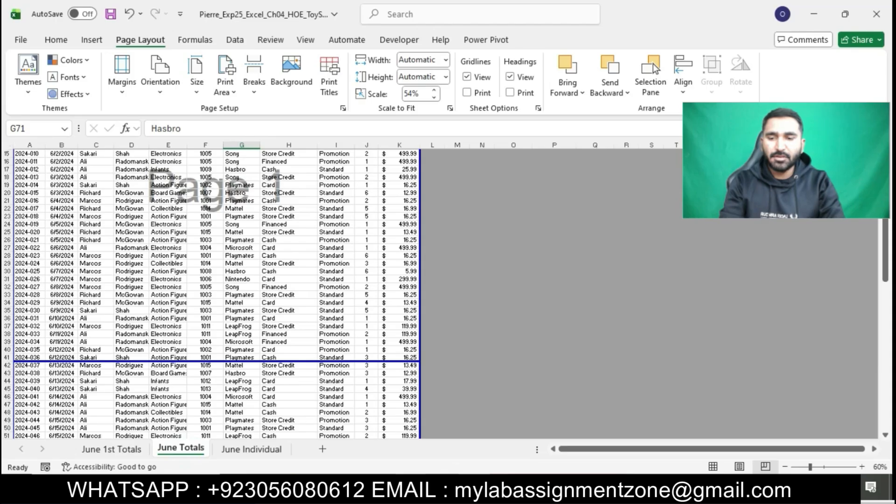
- Switch to Word, select the step 4 phrase about setting the titles in row 5, and return to Excel
click(410, 490)
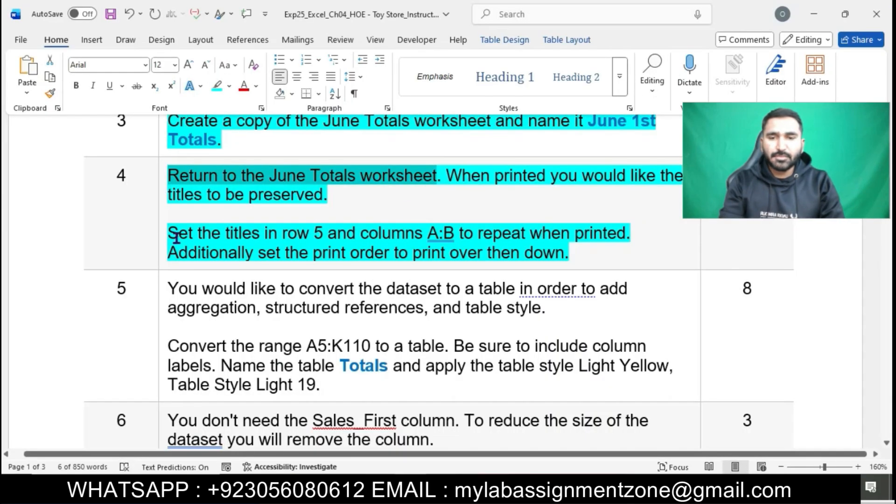
drag(173, 236, 321, 242)
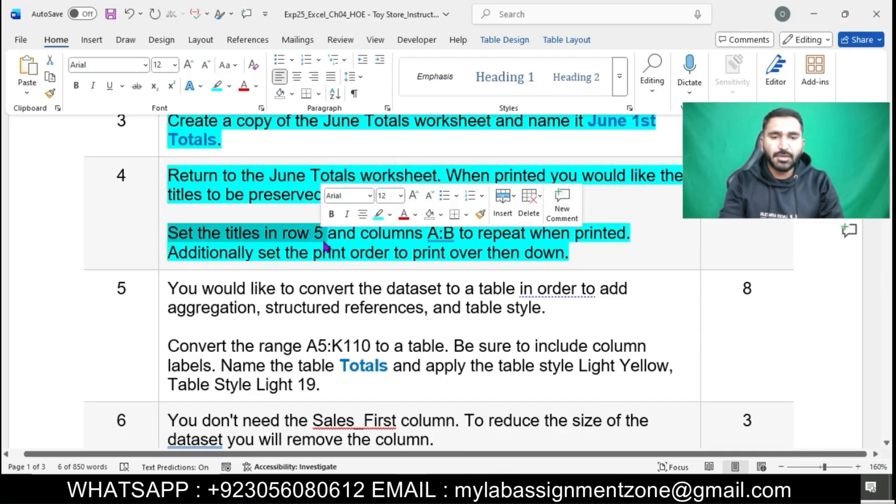
click(451, 489)
- Set row 5 ($5:$5) of June Totals as the print title row to repeat at top
scroll(253, 225, up, 1)
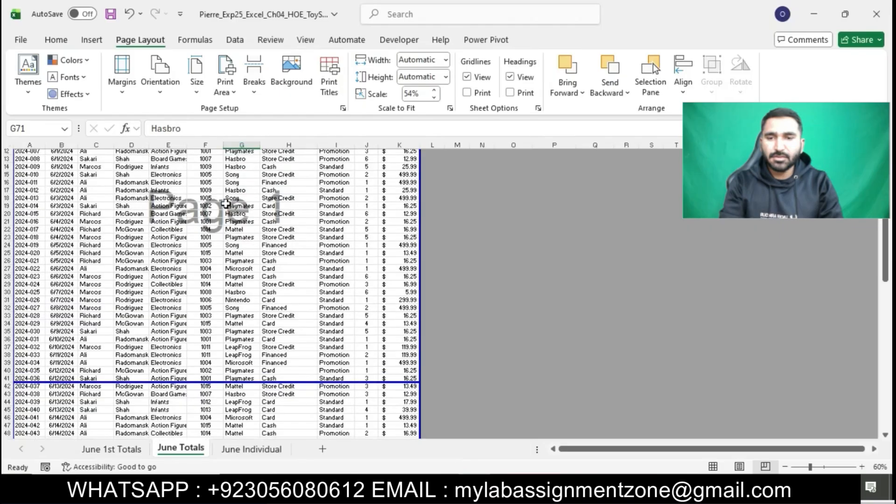
scroll(226, 204, up, 4)
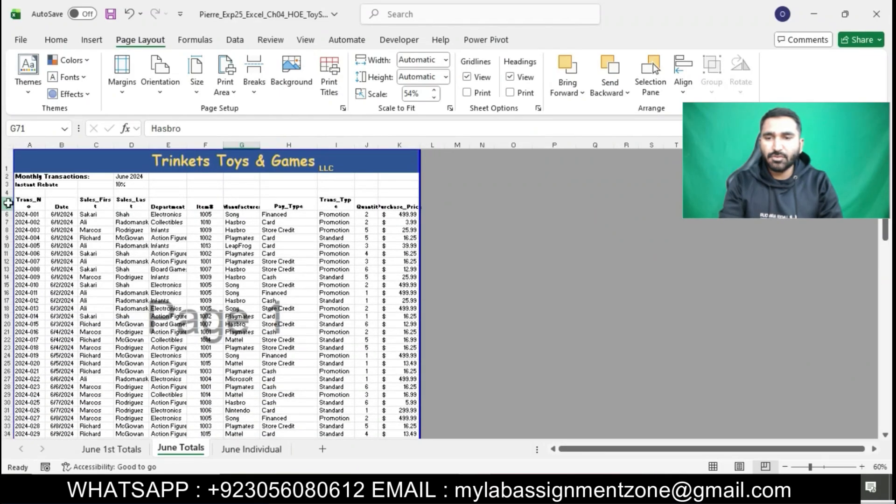
click(8, 204)
click(343, 111)
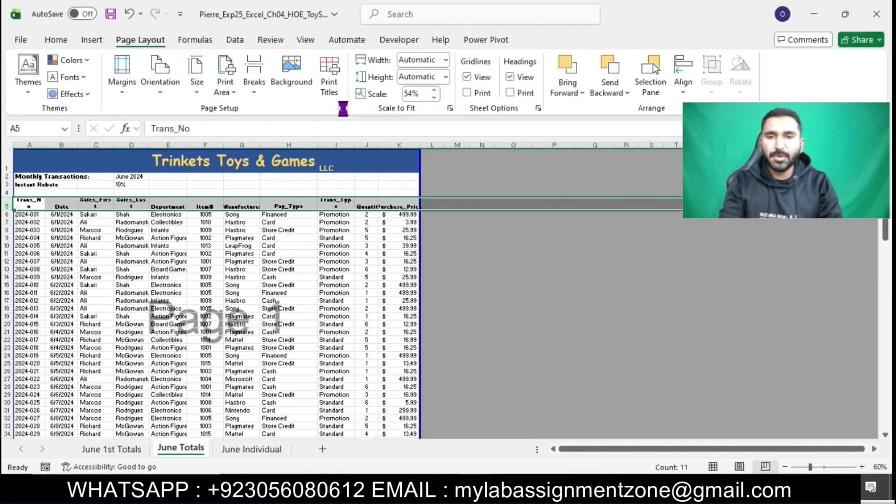
click(535, 98)
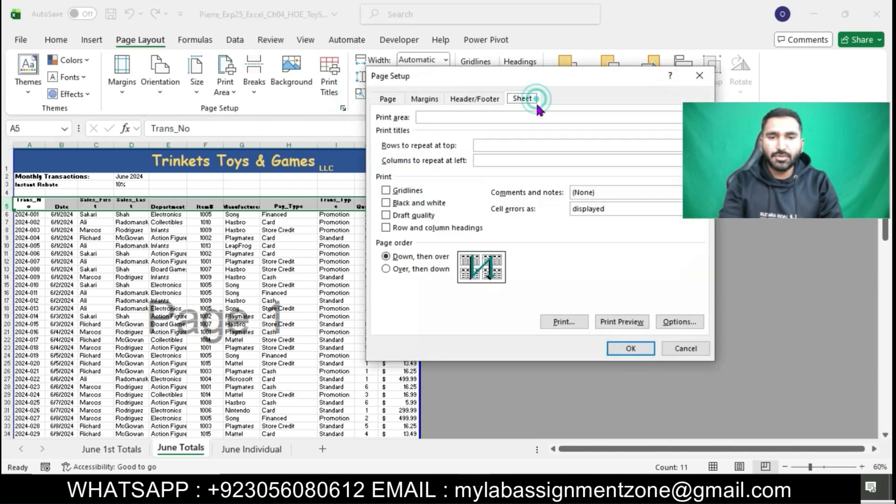
click(512, 145)
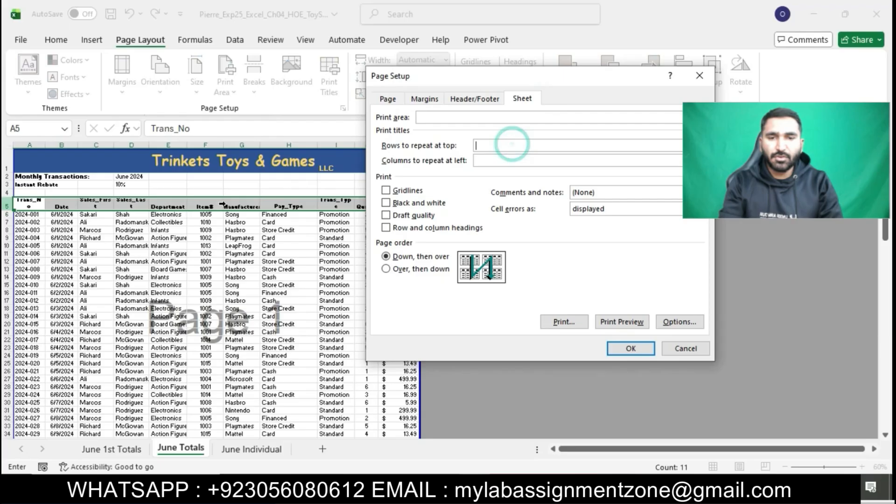
click(7, 206)
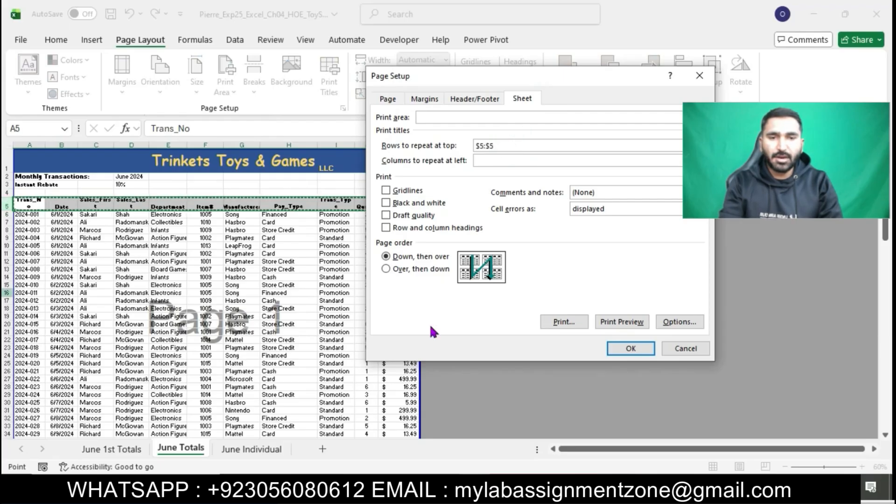
click(626, 347)
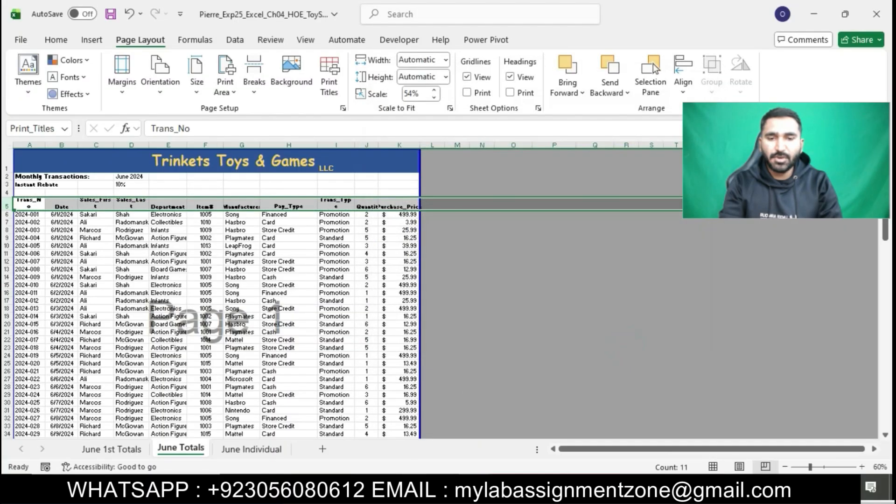
- Switch to Word, select the step 4 phrase about repeating columns A:B when printed, and return to Excel
click(404, 489)
drag(329, 234, 603, 240)
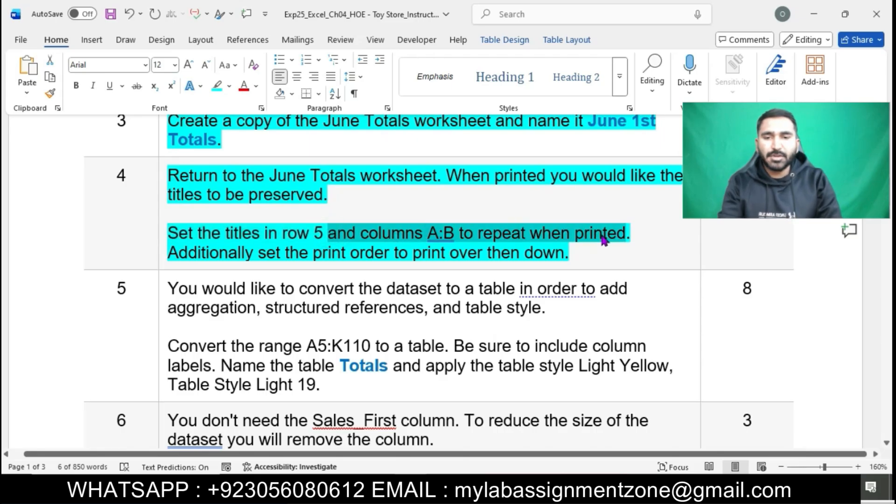
click(409, 489)
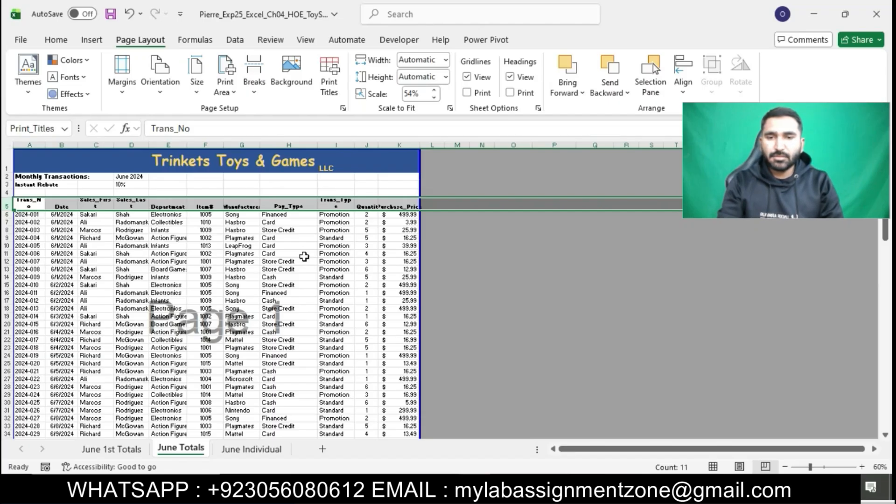
- Set columns A:B of June Totals as the print title columns to repeat at left
click(302, 249)
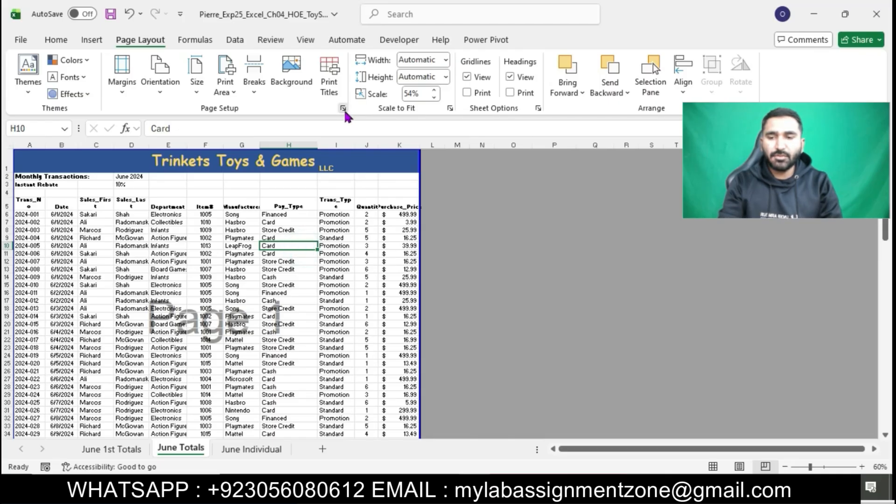
click(343, 108)
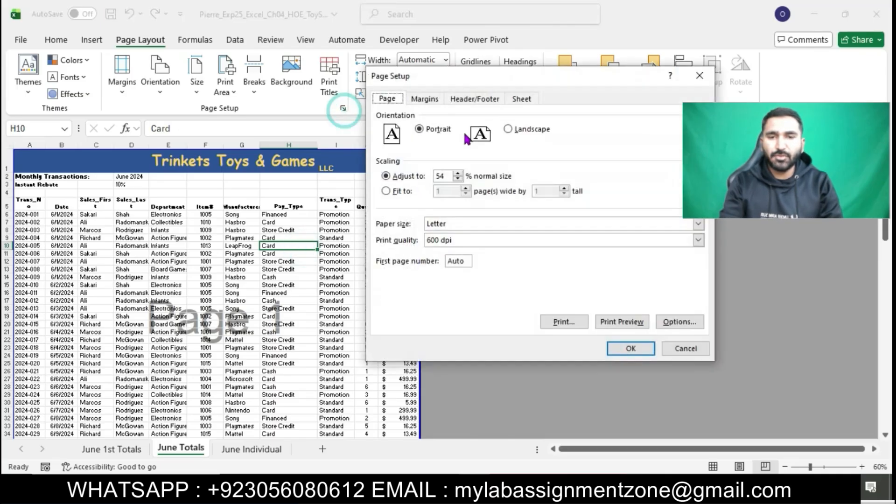
click(515, 99)
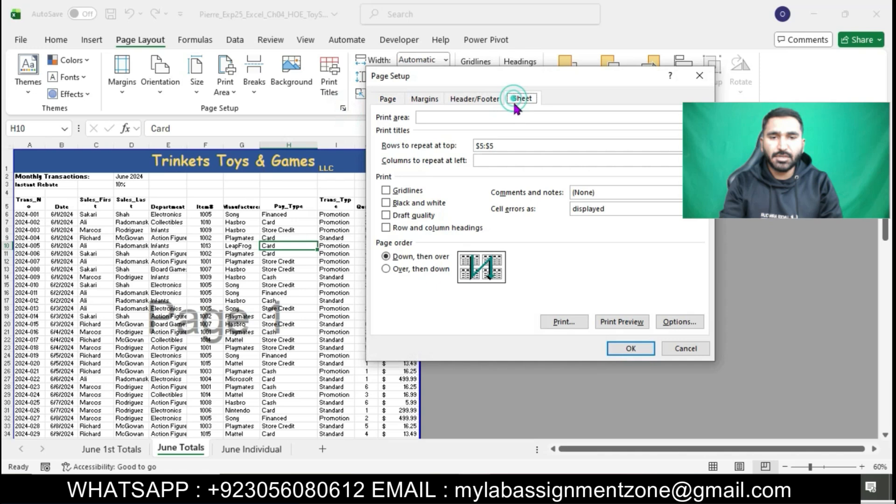
click(490, 160)
drag(35, 145, 63, 146)
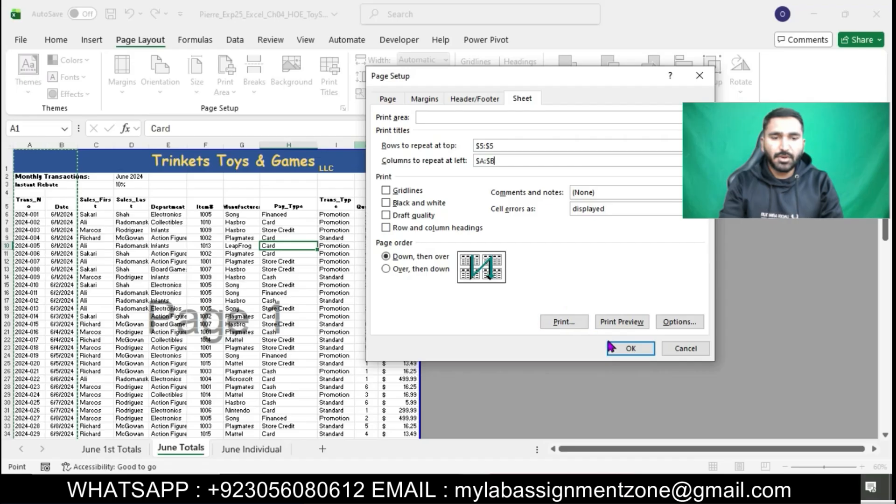
click(622, 347)
- Switch to Word, select the step 4 sentence about printing over then down, and return to Excel
key(alt+Tab)
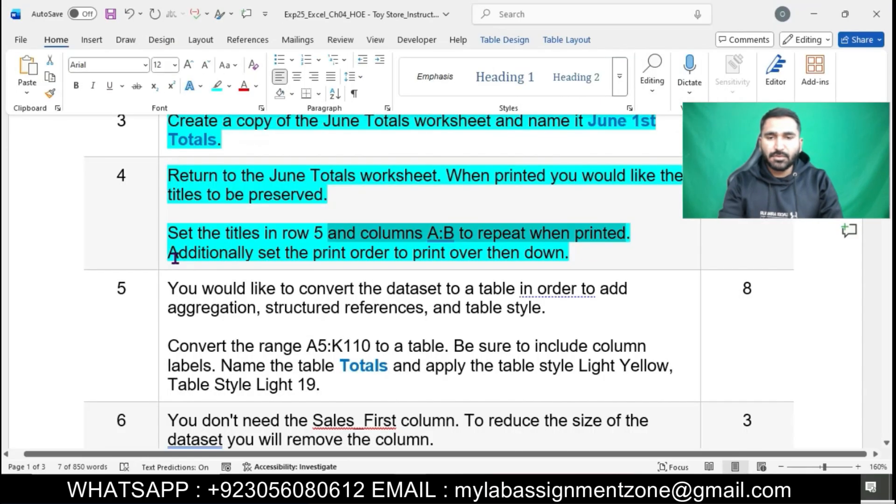
drag(175, 256, 576, 260)
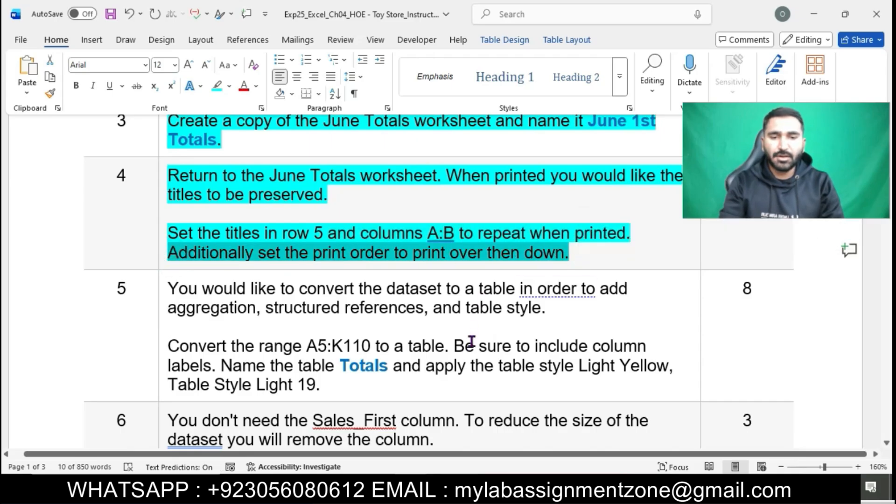
key(alt+Tab)
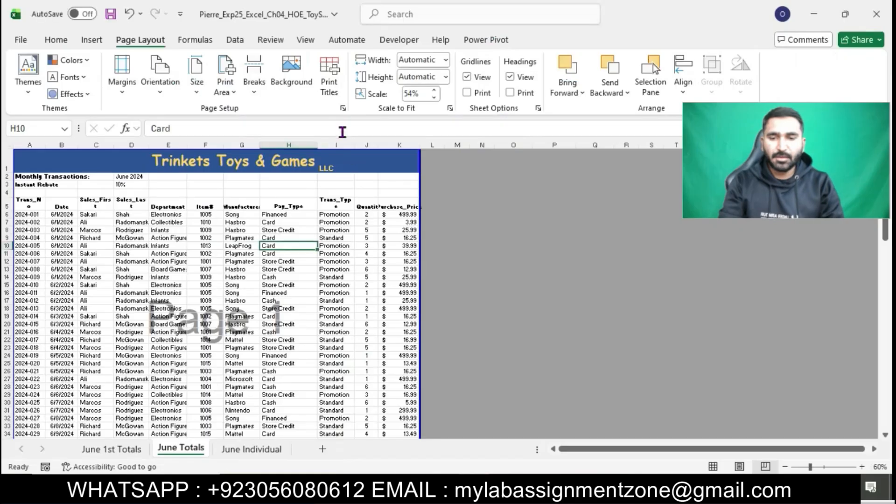
- Set the page order of June Totals to Over, then down in Page Setup, rechecking the Word instruction
click(345, 108)
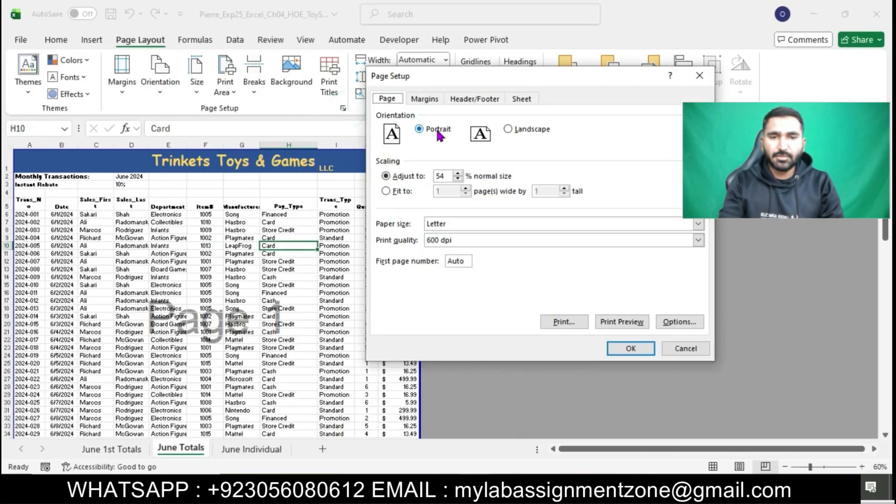
click(415, 98)
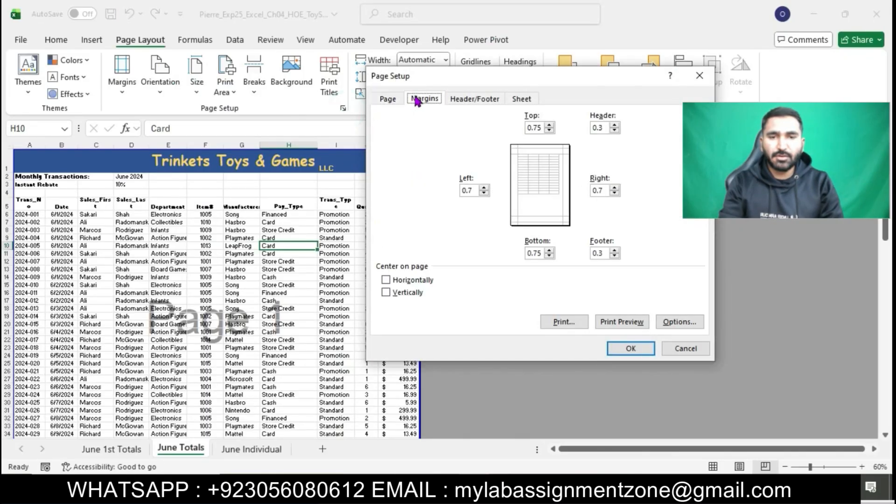
click(472, 101)
click(521, 99)
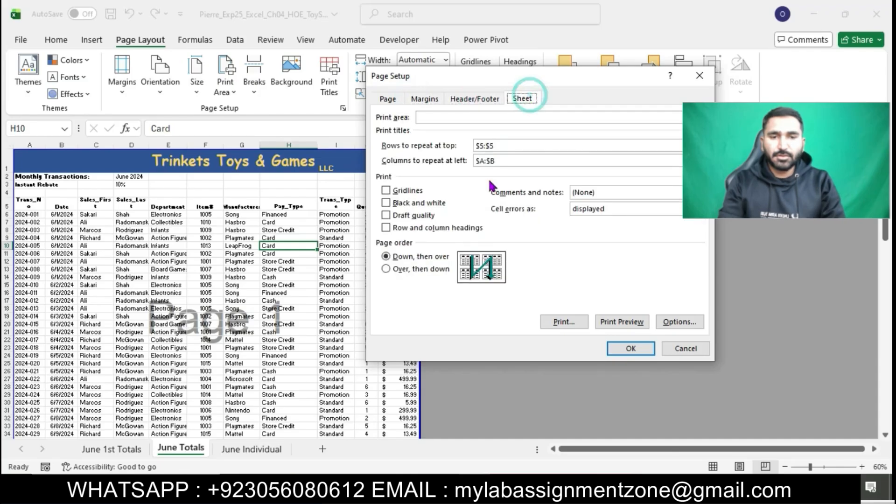
key(alt+Tab)
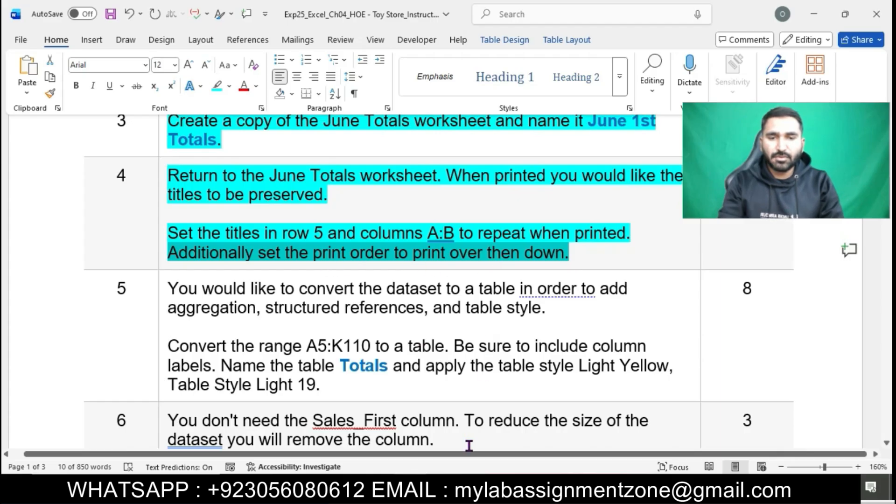
key(alt+Tab)
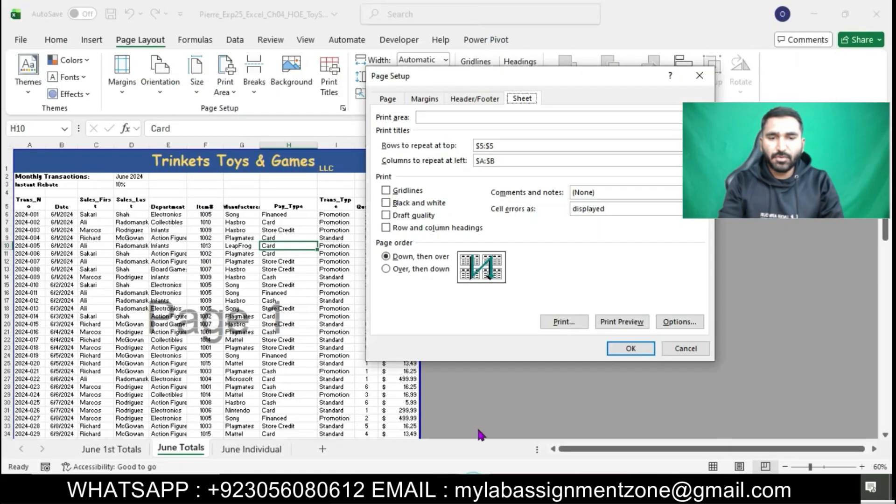
click(386, 269)
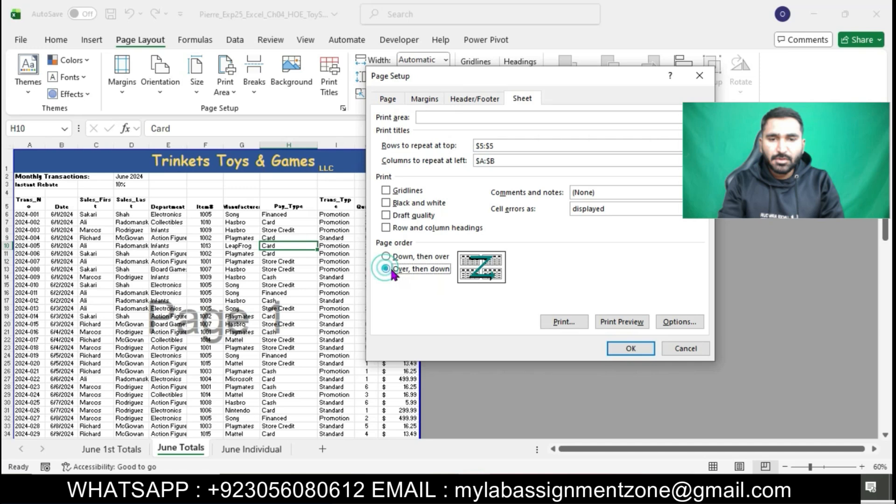
click(621, 348)
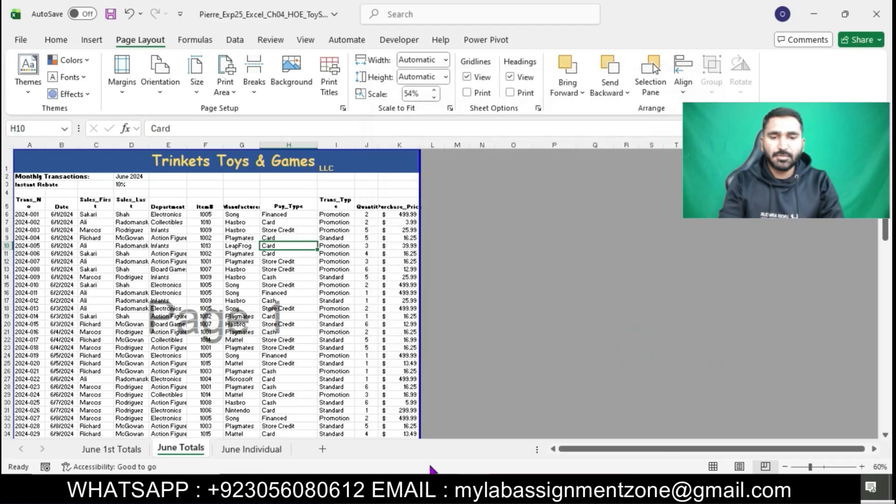
- Switch to Word and highlight the step 5 instruction about converting the dataset to a table in turquoise
key(alt+Tab)
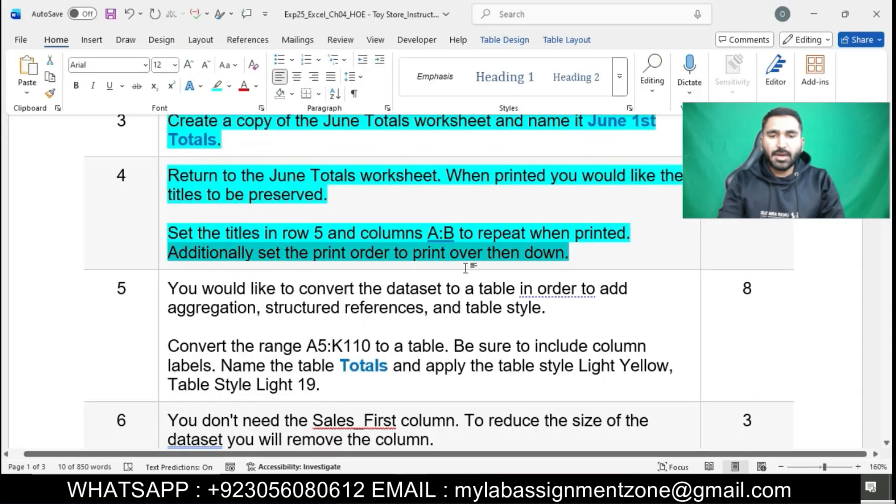
click(465, 267)
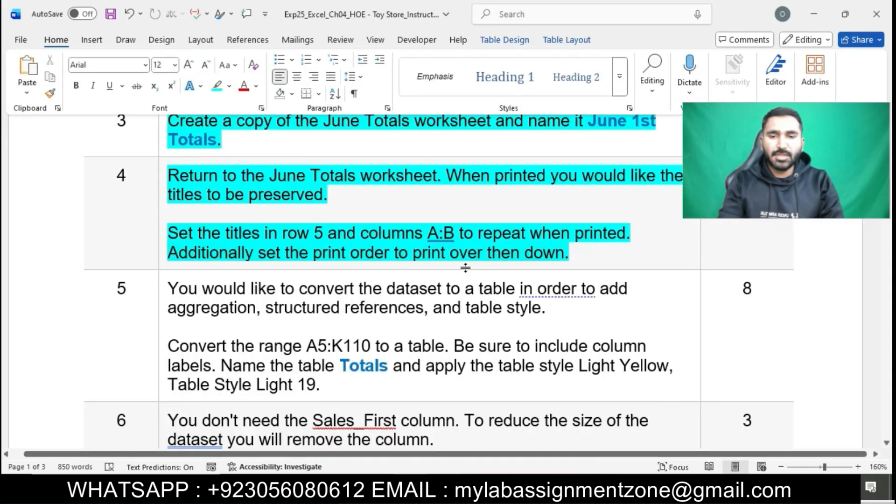
scroll(466, 267, down, 2)
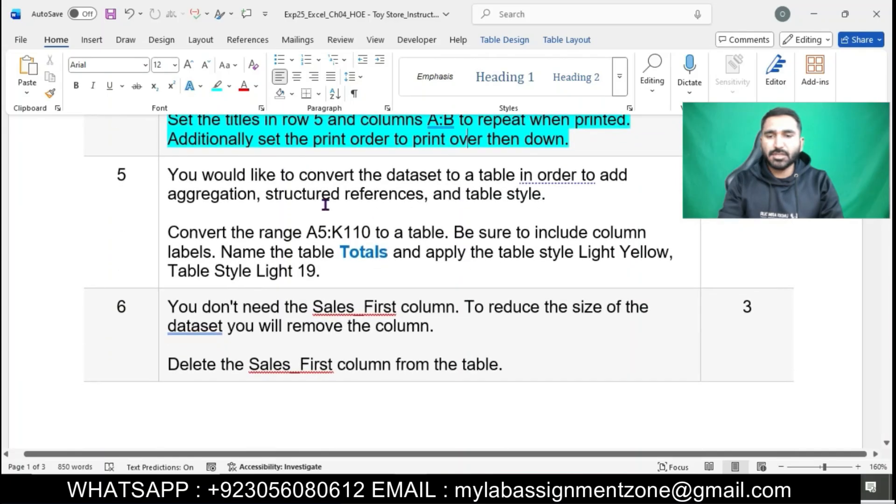
click(164, 178)
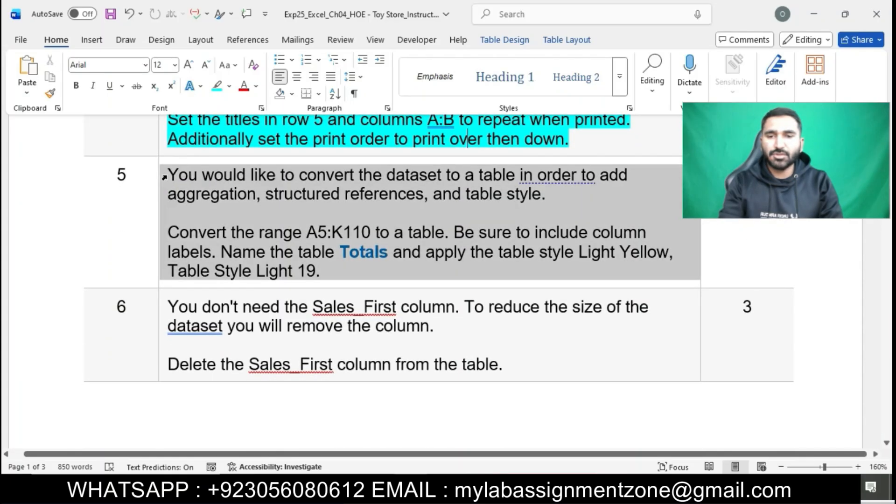
click(219, 158)
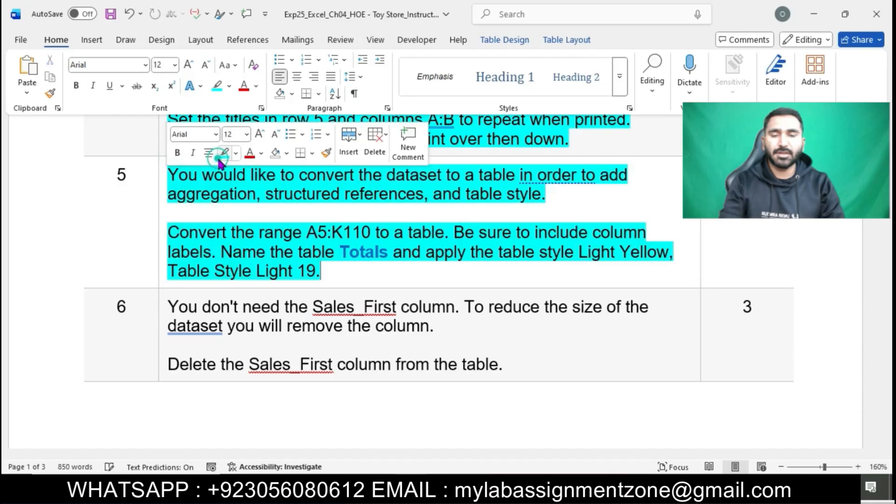
click(256, 210)
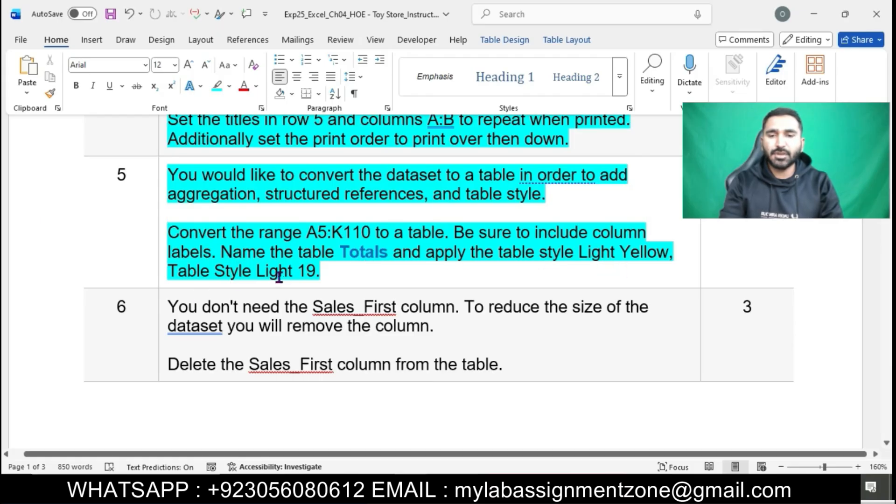
- Select the range reference A5:K110 in step 5, switch to Excel, and select A5:K110 on the June Totals worksheet
drag(307, 232, 363, 237)
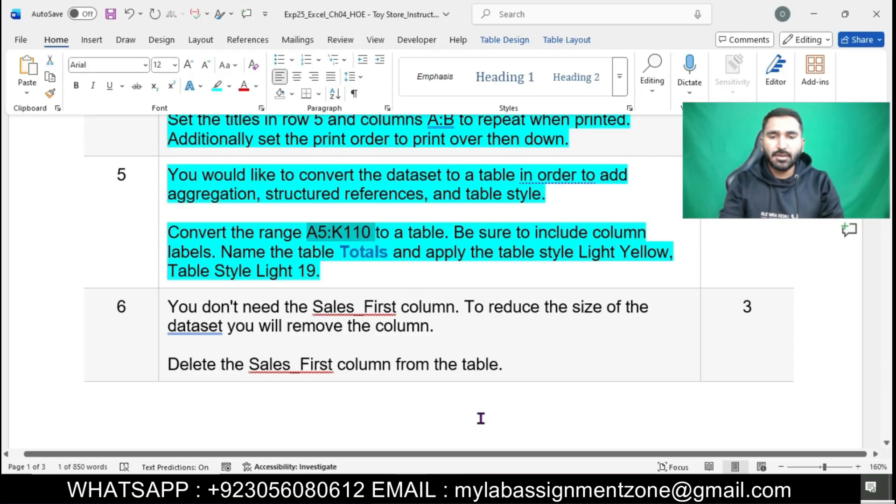
click(484, 489)
click(295, 294)
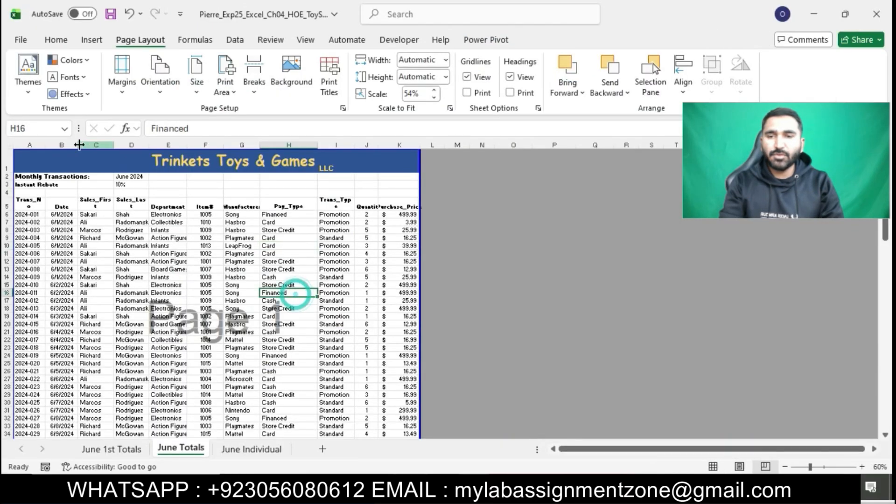
click(45, 129)
text(A5:K110)
key(Return)
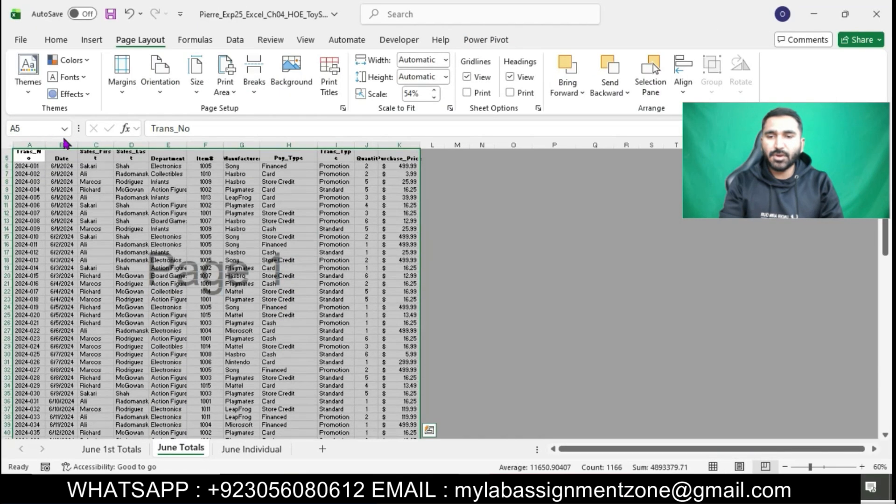
- Convert A5:K110 to a table with a header row, and move the vertical page break past column K
click(455, 489)
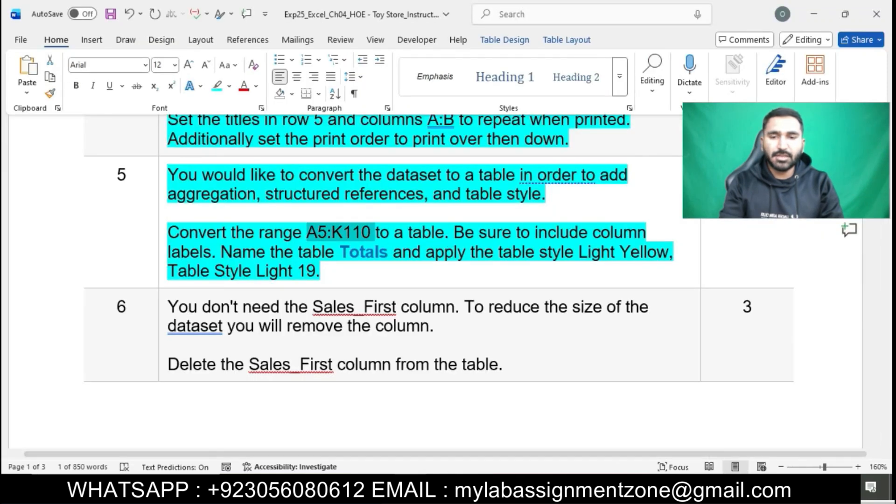
key(alt+Tab)
click(96, 41)
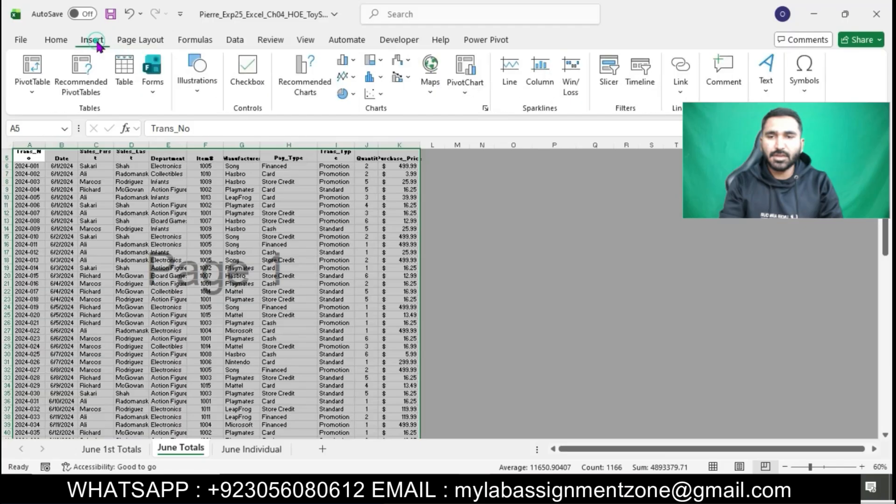
click(124, 72)
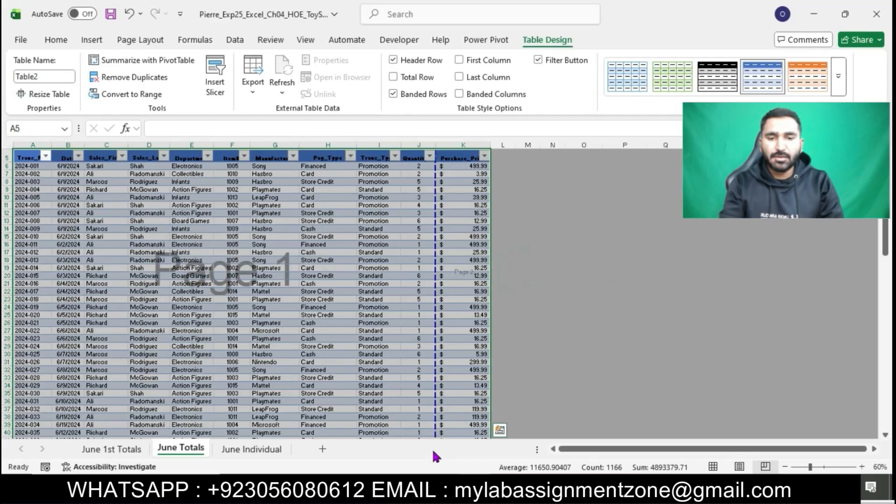
click(426, 409)
drag(436, 386, 492, 381)
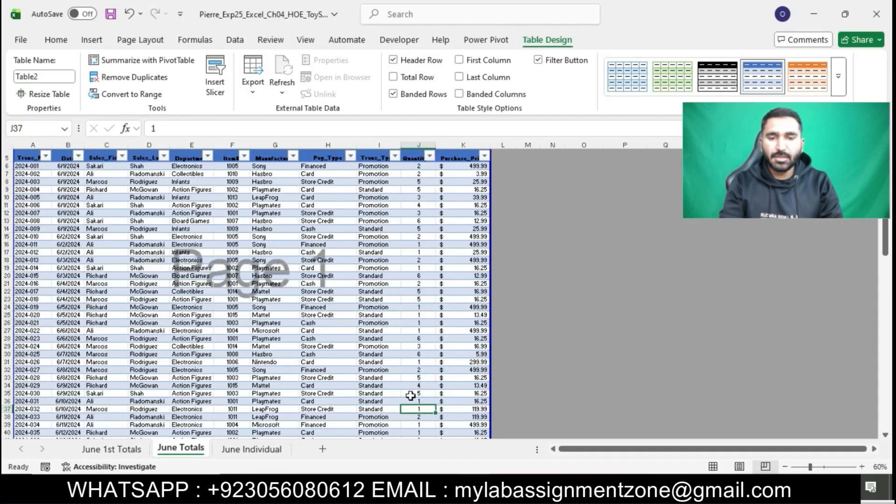
- Copy the name Totals from step 5 in Word and name the Excel table Totals
click(407, 471)
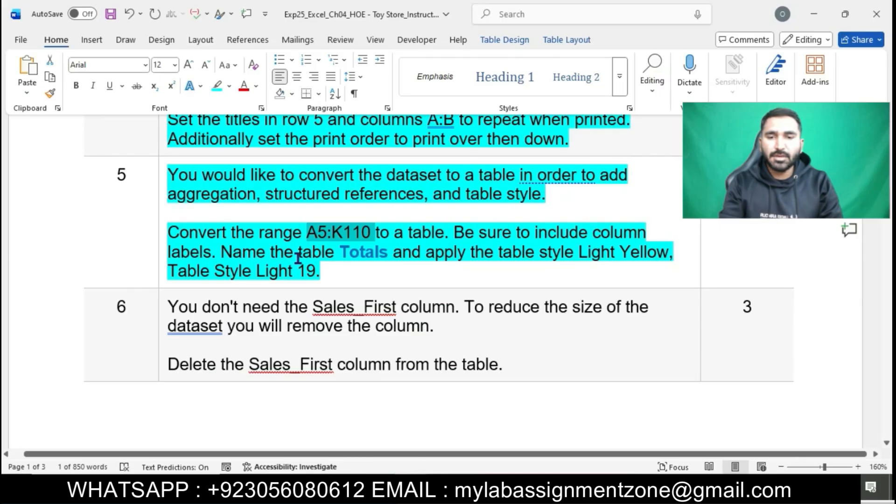
drag(344, 252, 388, 255)
key(ctrl+c)
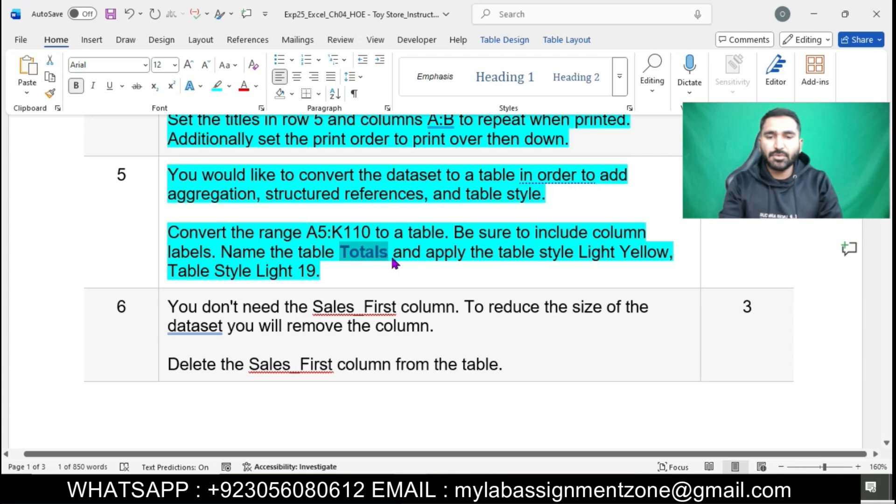
key(alt+Tab)
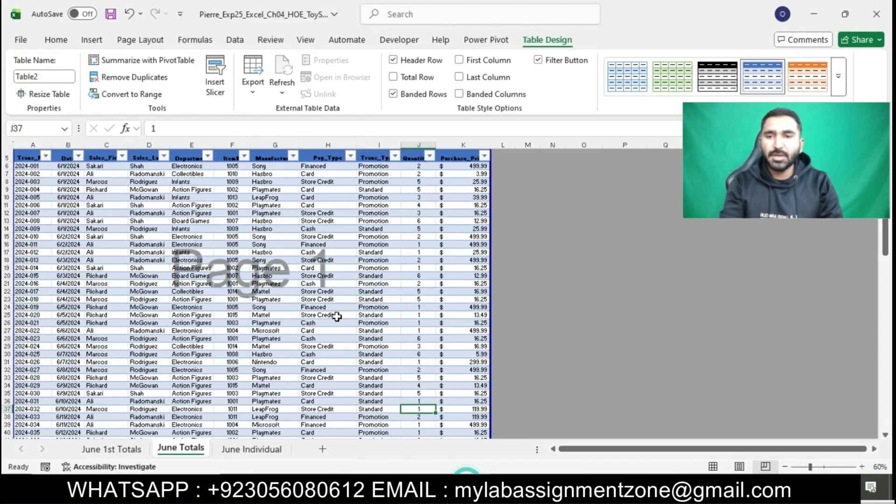
double_click(63, 76)
key(ctrl+v)
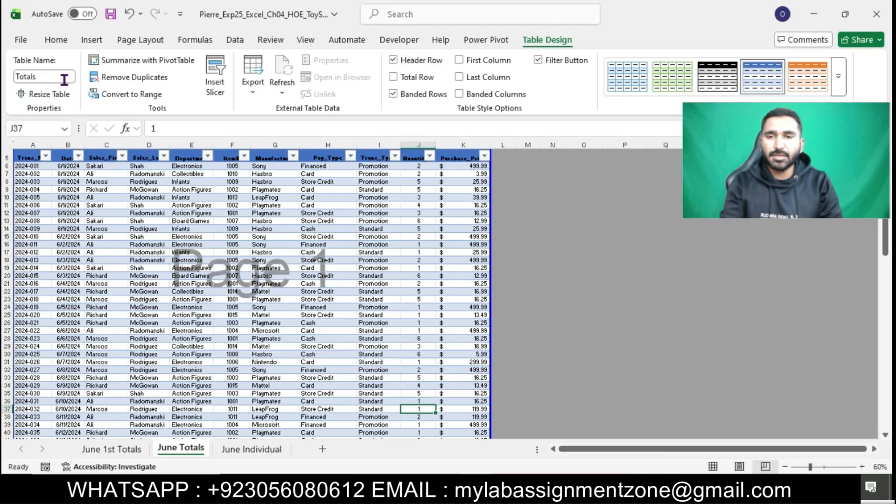
- Look through the Totals table, switch to Word, and select the step 5 phrase about the table style
scroll(255, 305, down, 7)
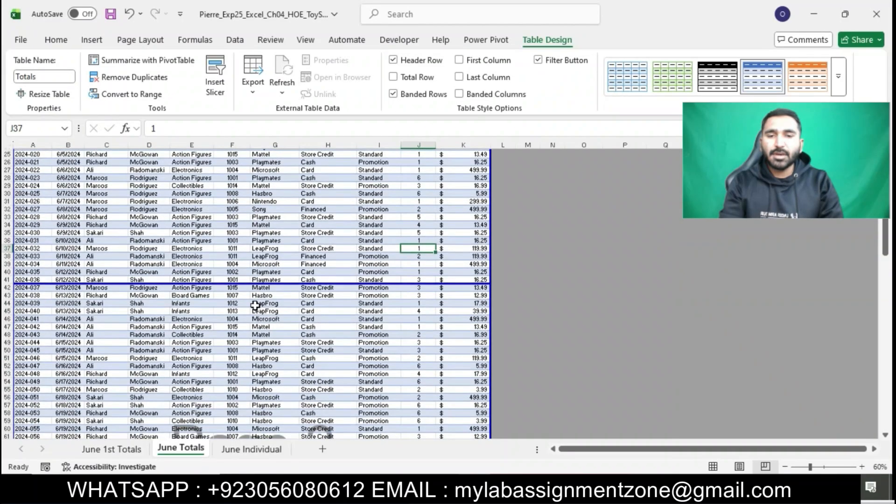
scroll(256, 305, down, 1)
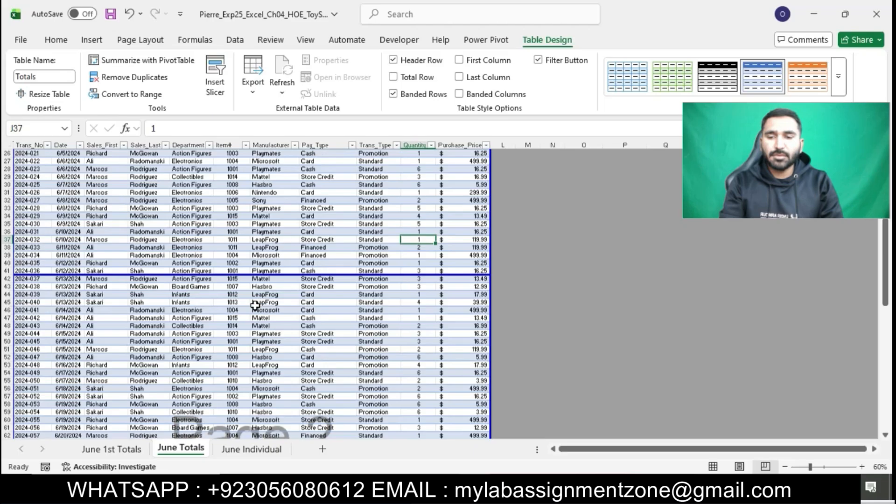
scroll(255, 305, down, 12)
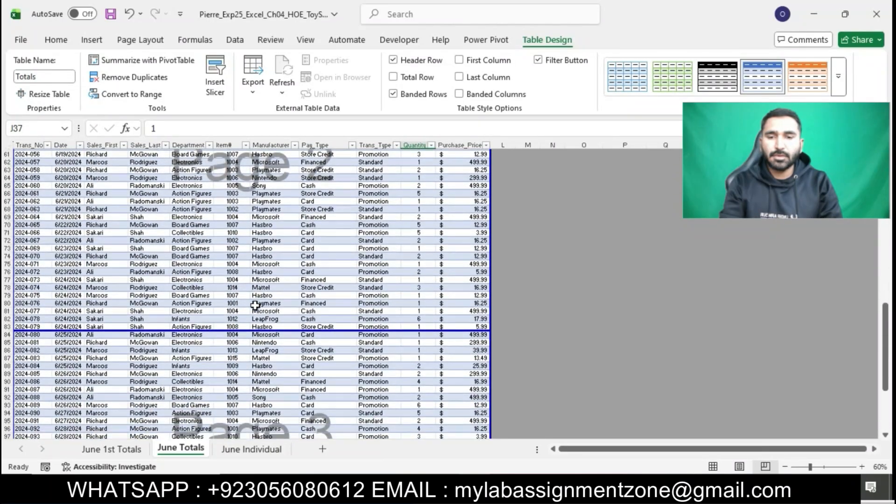
key(alt+Tab)
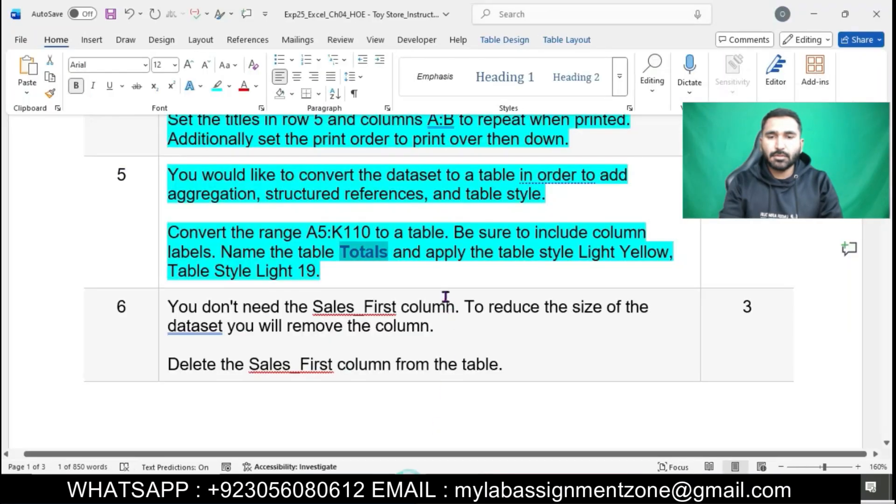
drag(396, 252, 652, 268)
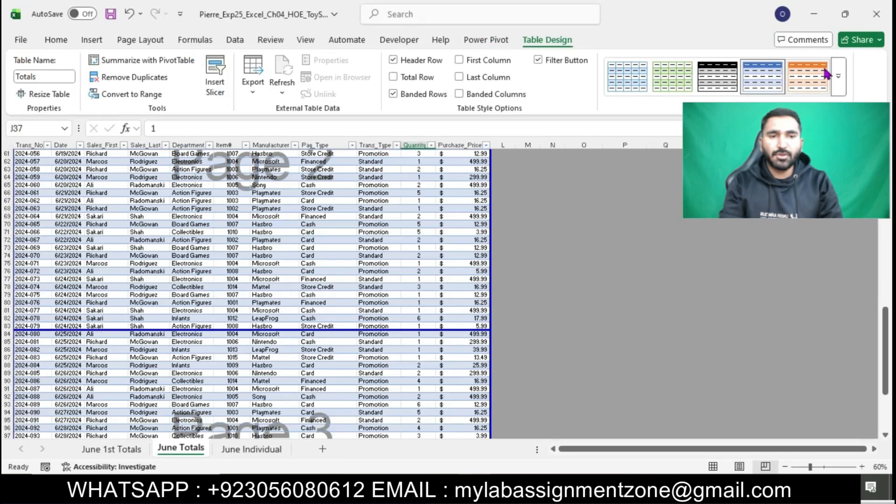
- Apply Light Yellow, Table Style Light 19 to the Totals table in Excel, and undo the style change
click(838, 84)
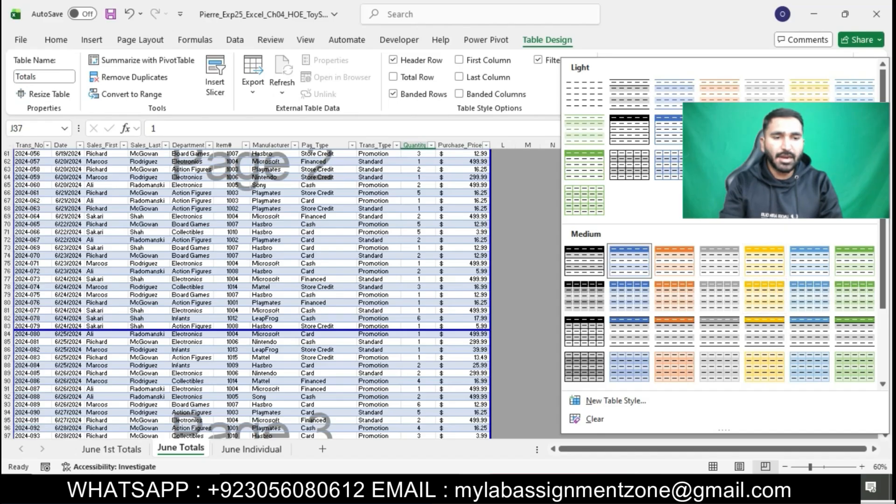
click(809, 165)
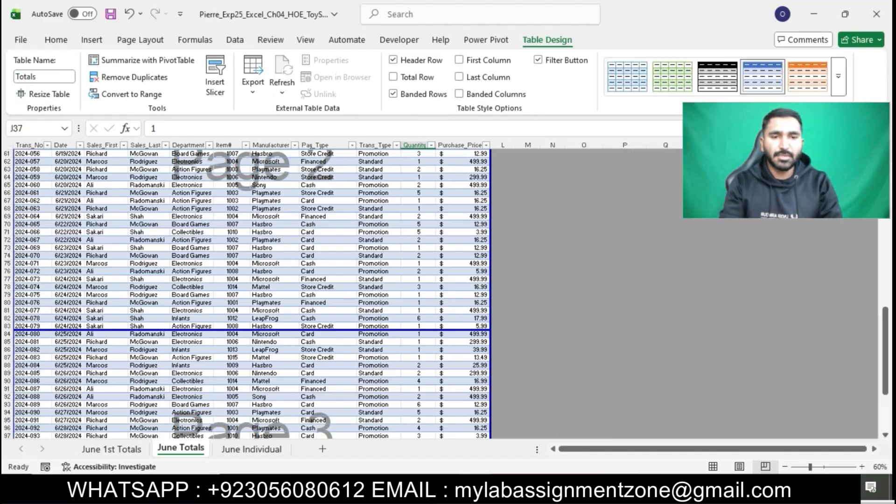
scroll(581, 279, up, 14)
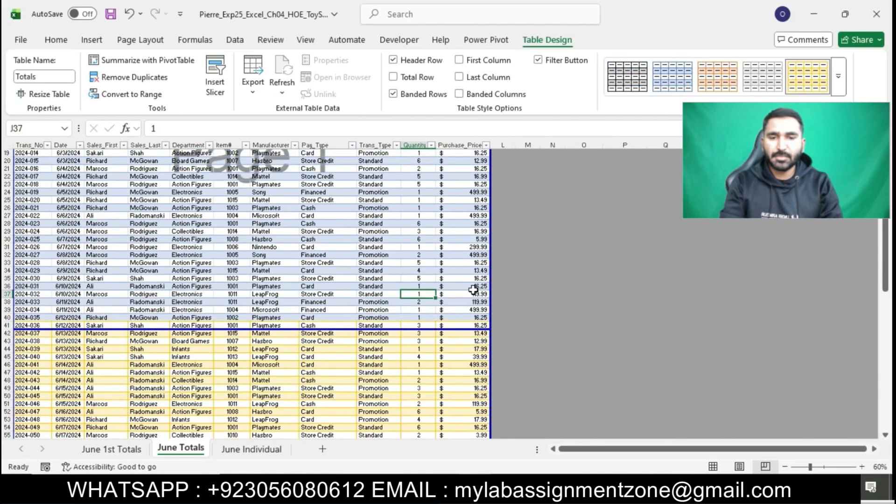
key(ctrl+z)
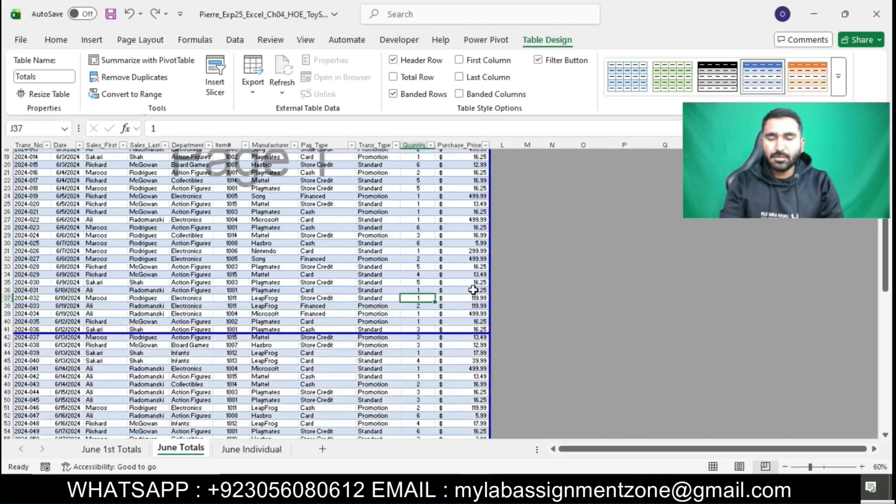
- Select the whole Totals table, A5:K110, and apply Light Yellow, Table Style Light 19
scroll(473, 289, up, 6)
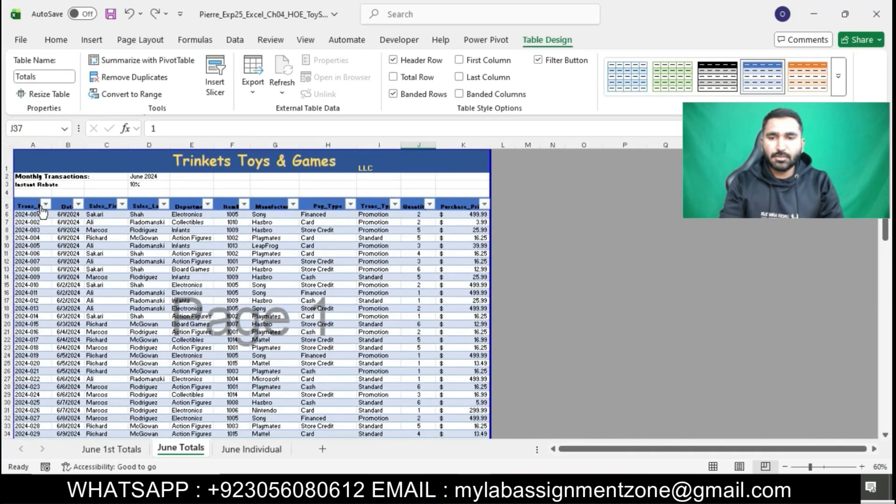
click(34, 204)
drag(34, 203, 454, 424)
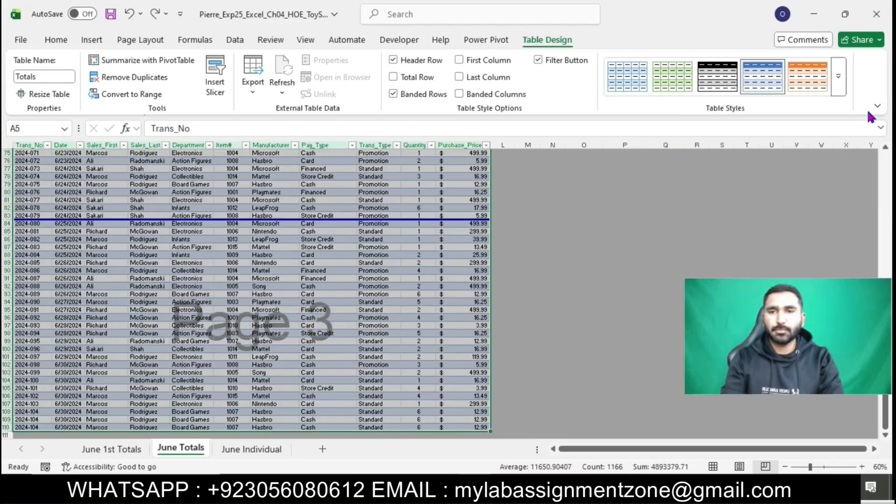
click(840, 91)
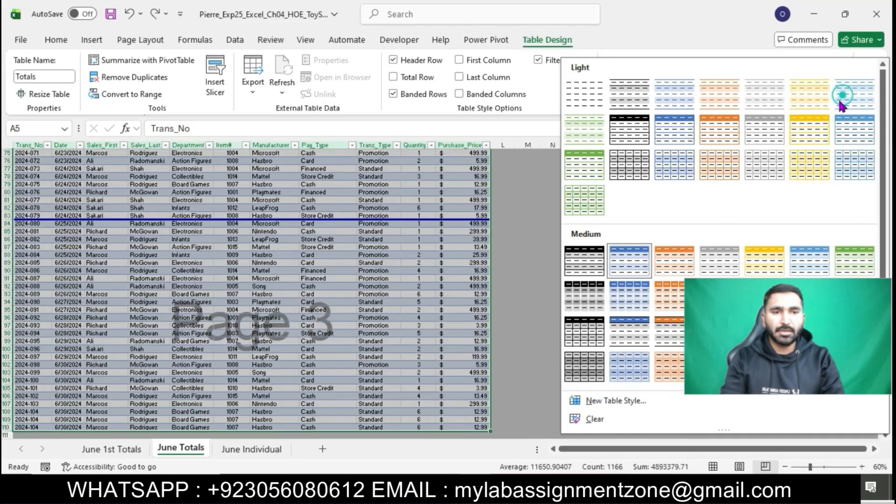
click(797, 176)
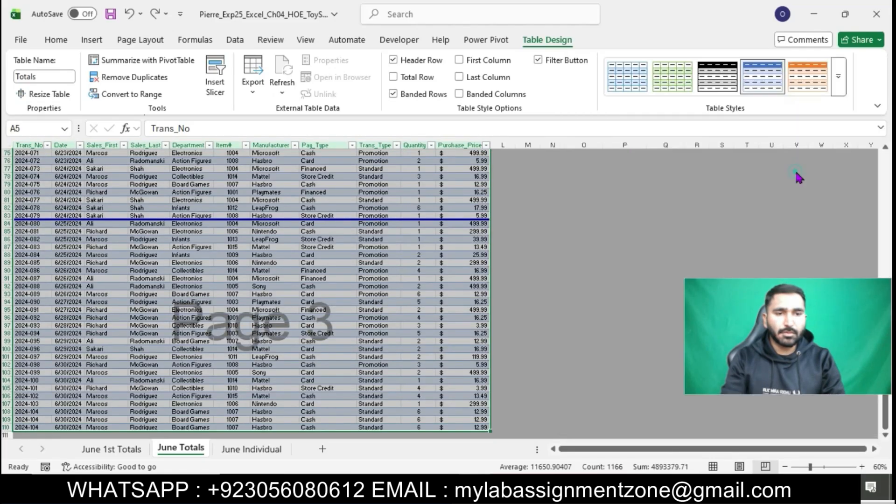
scroll(715, 192, up, 20)
scroll(435, 250, down, 4)
scroll(436, 250, up, 1)
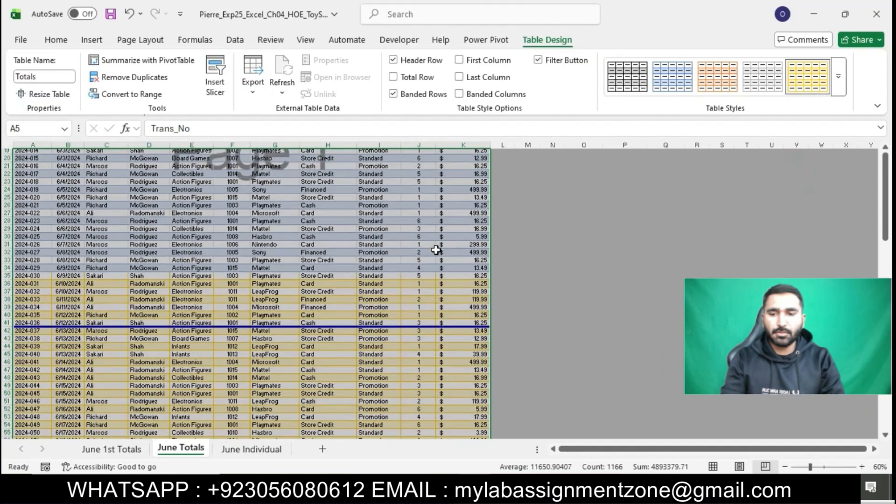
scroll(436, 250, up, 3)
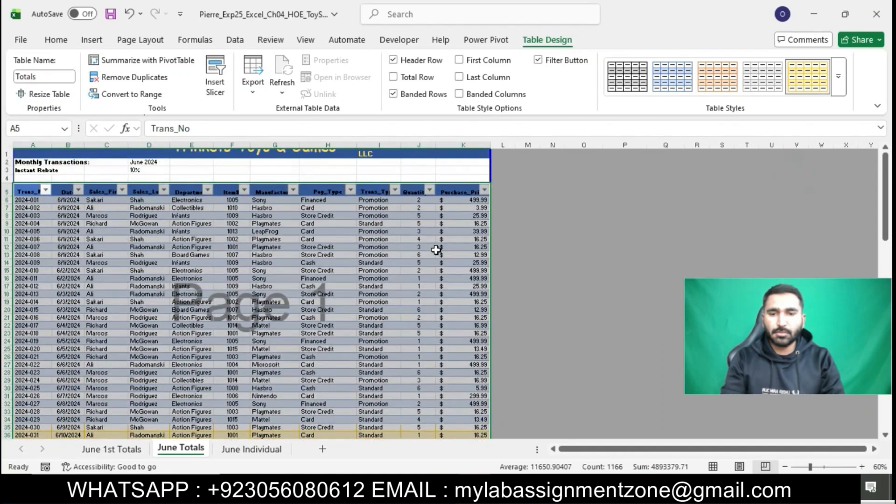
- Select A5:K34 of the Totals table and reapply Light Yellow, Table Style Light 19
click(385, 286)
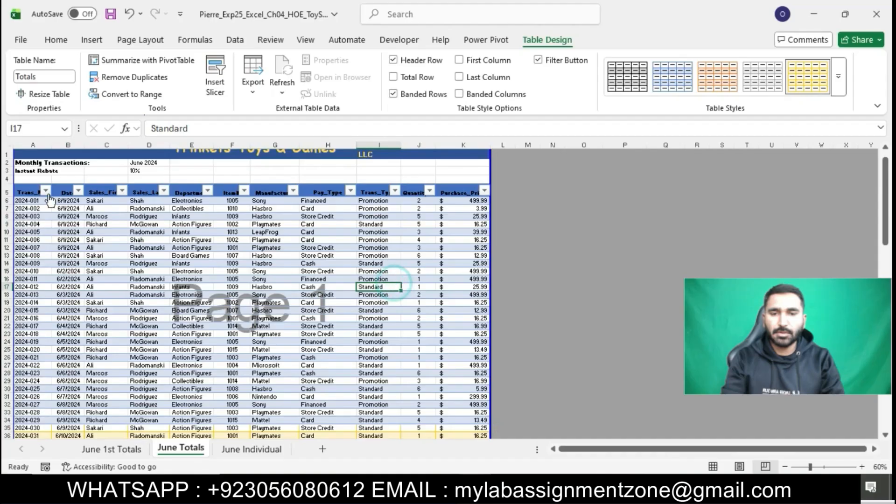
drag(28, 191, 466, 416)
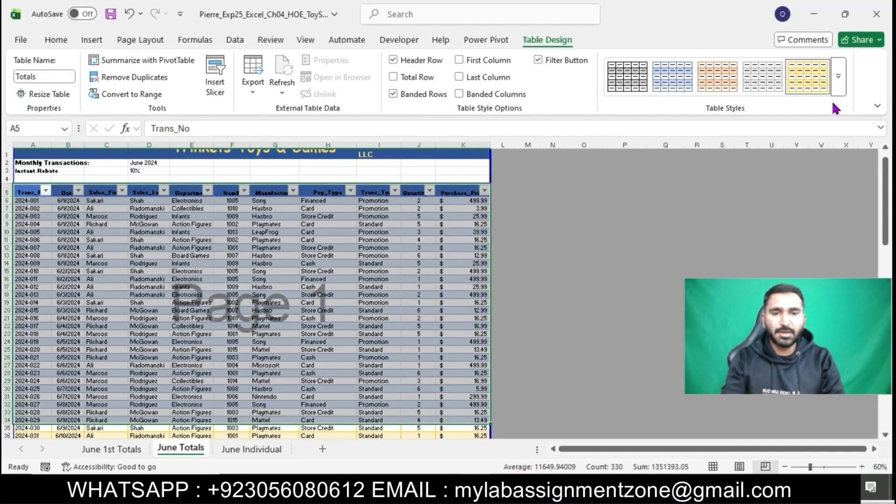
click(838, 88)
click(798, 157)
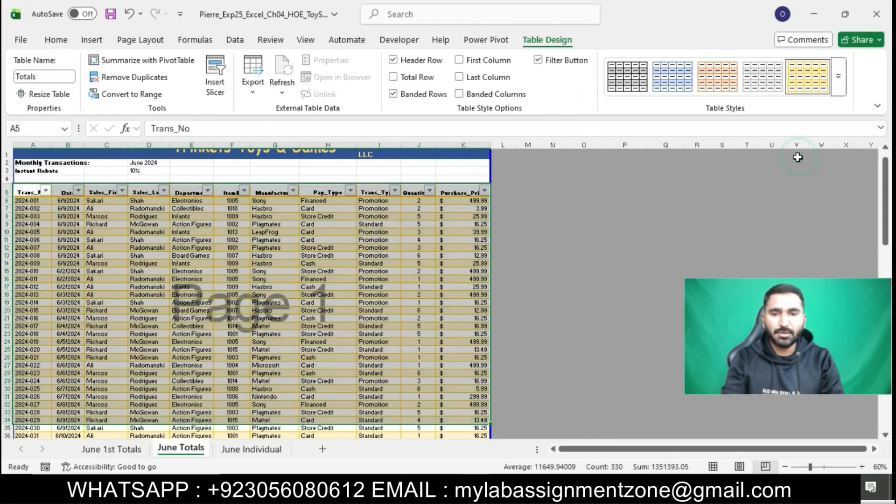
- Check the end of the styled Totals table, switch to Word, and highlight the step 6 instructions in turquoise
click(439, 310)
scroll(439, 309, down, 20)
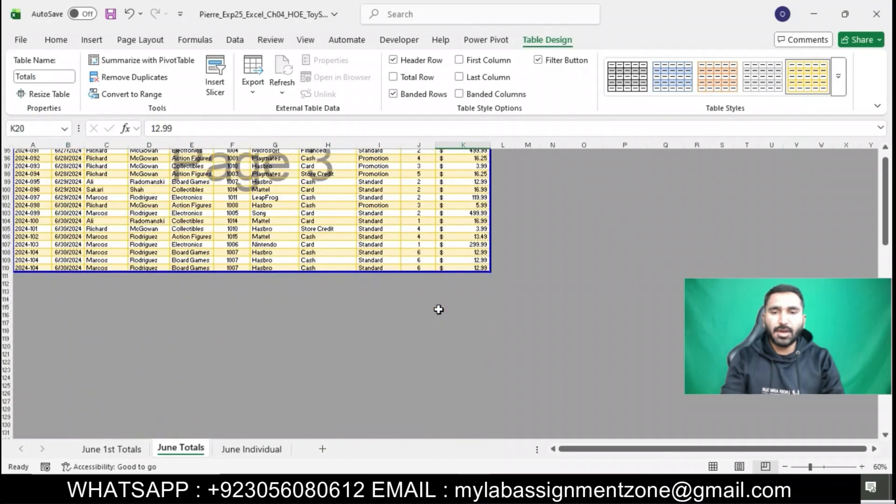
scroll(438, 310, up, 3)
click(414, 490)
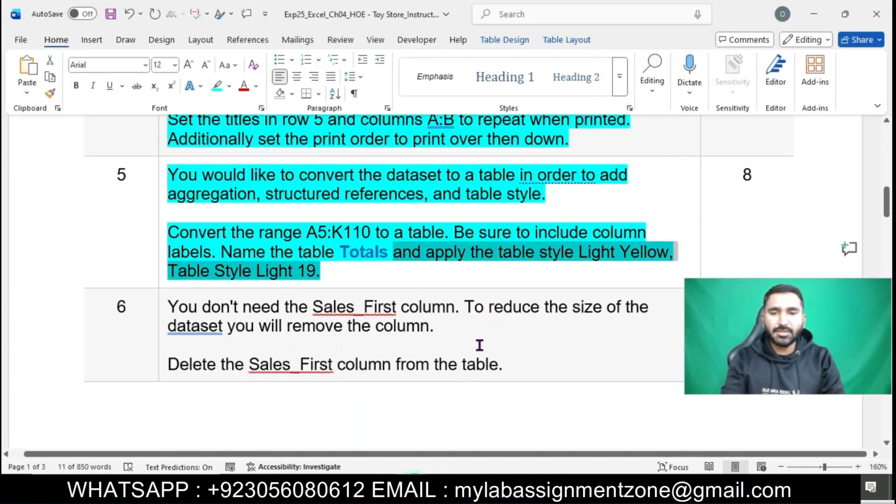
click(498, 264)
scroll(497, 263, down, 2)
scroll(498, 264, down, 2)
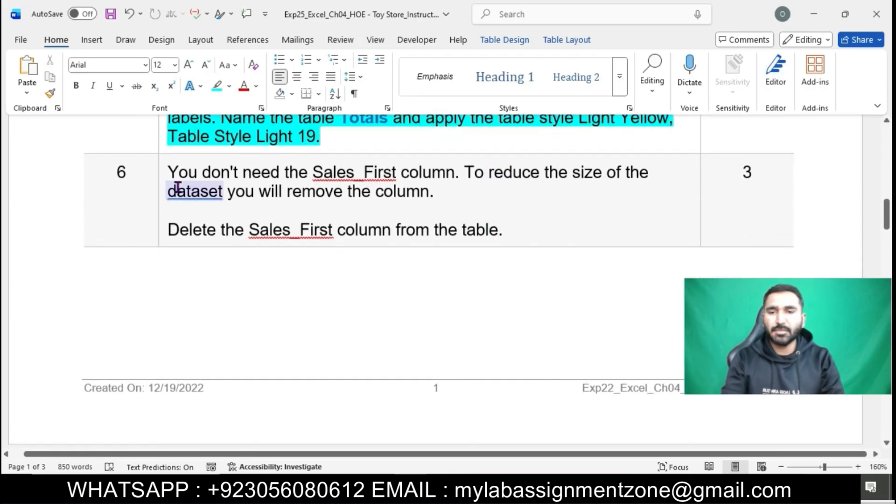
click(163, 174)
click(224, 151)
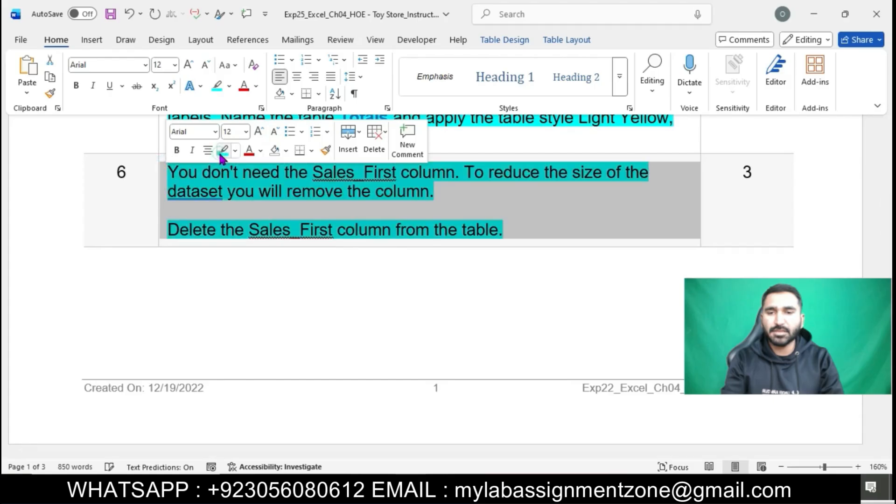
click(252, 187)
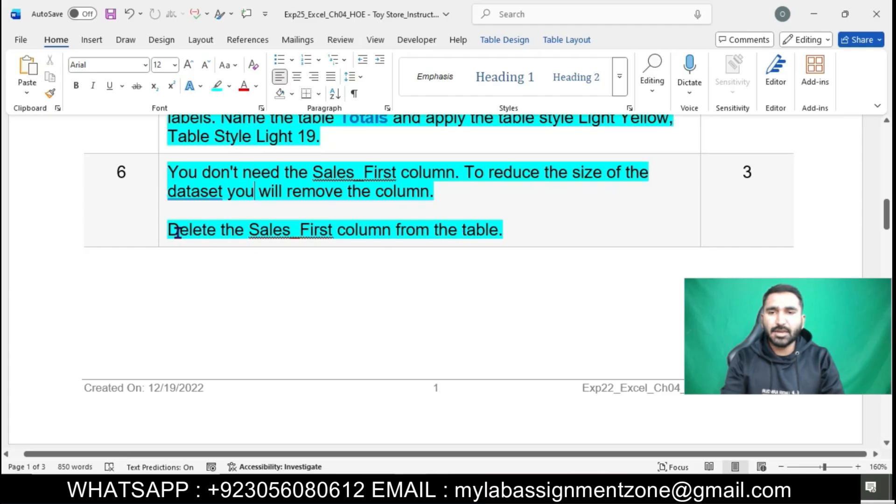
- Select the step 6 sentence about deleting Sales_First, switch to Excel, and delete the Sales_First column from the Totals table
drag(177, 232, 498, 231)
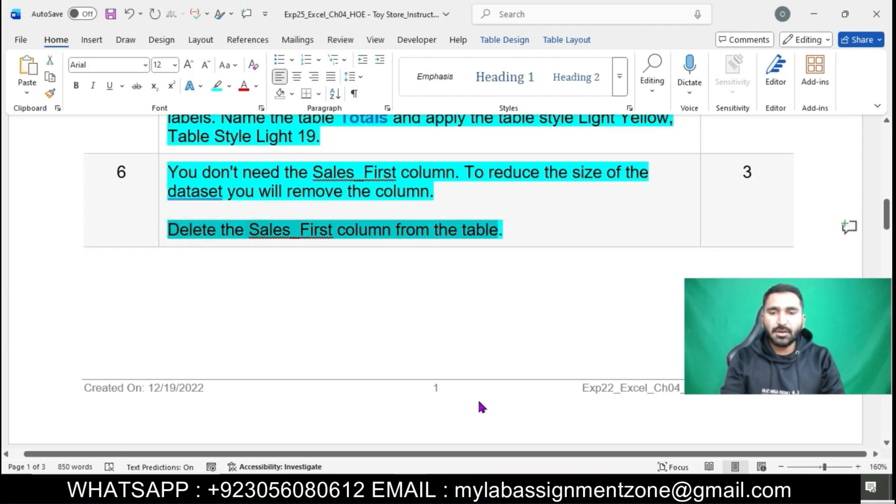
key(alt+Tab)
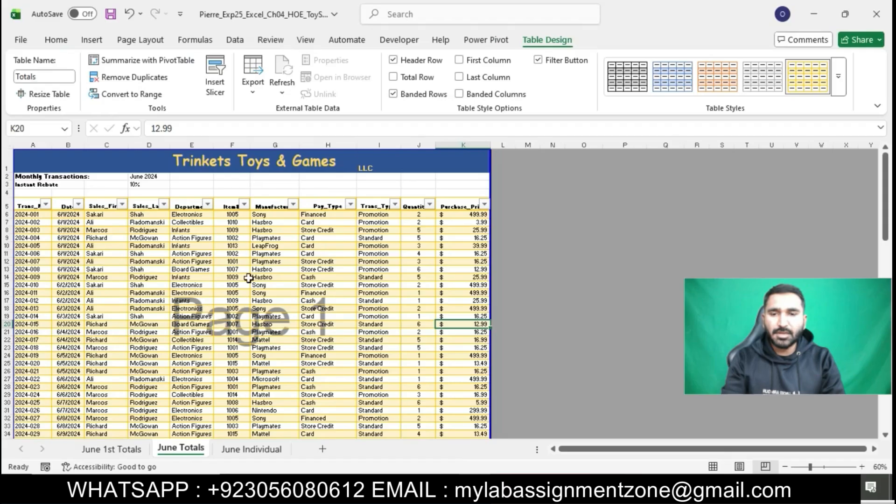
click(106, 205)
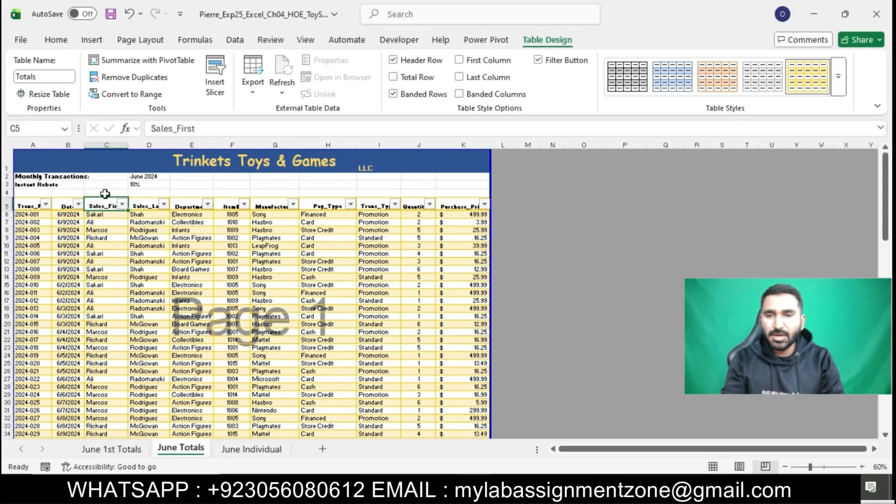
click(56, 40)
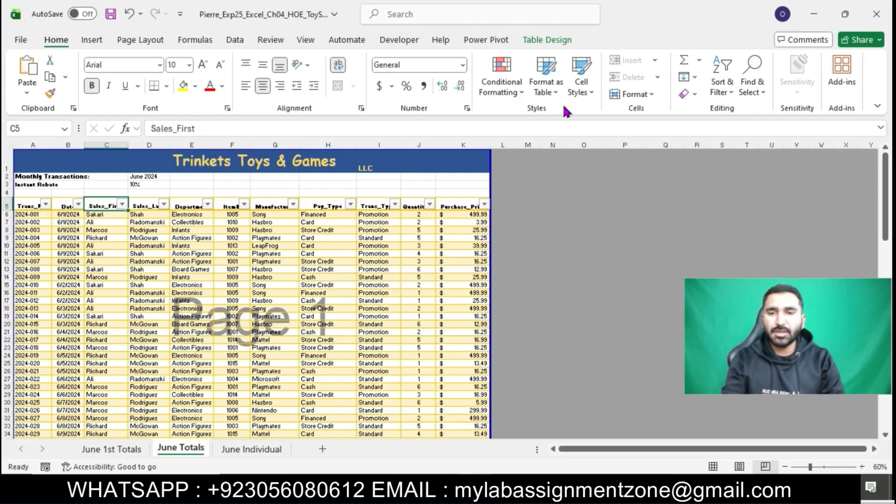
click(658, 77)
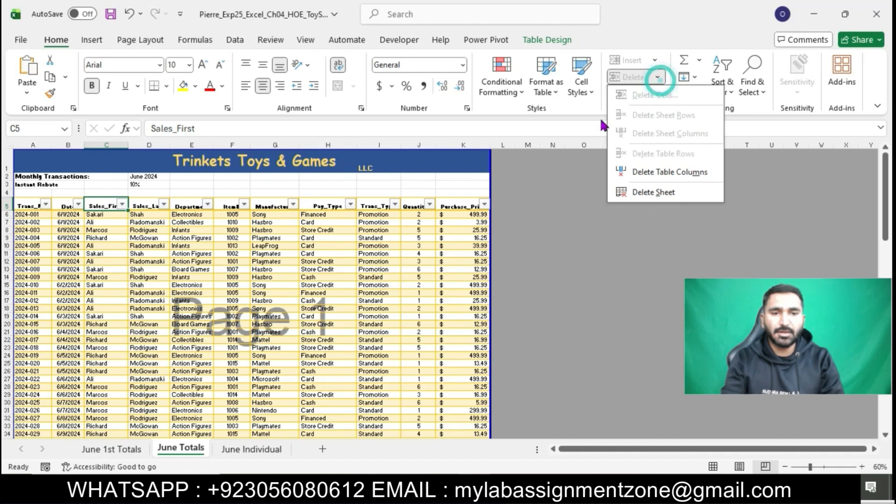
click(644, 177)
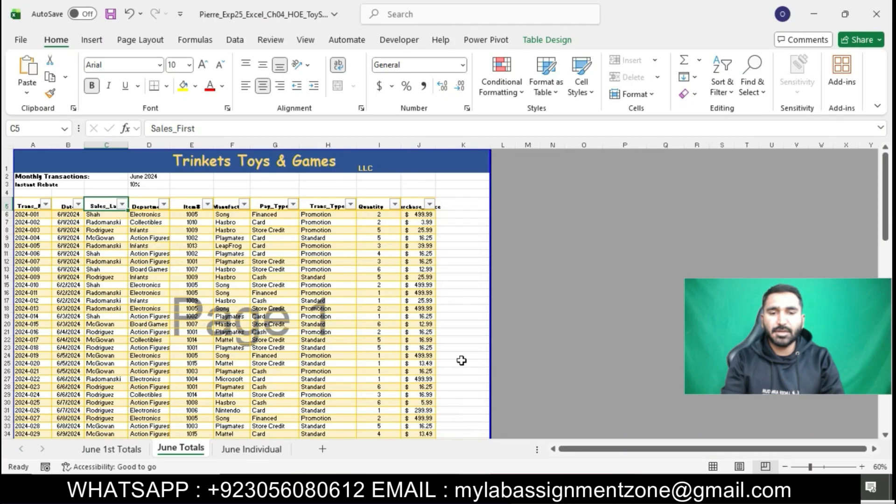
click(501, 406)
- Switch to Word and highlight the step 7 instructions about the two new columns in turquoise
key(alt+Tab)
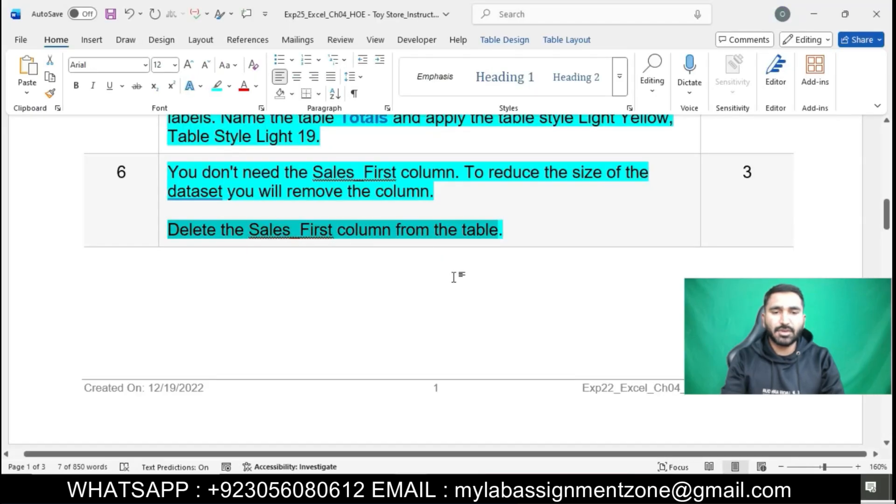
scroll(453, 275, down, 8)
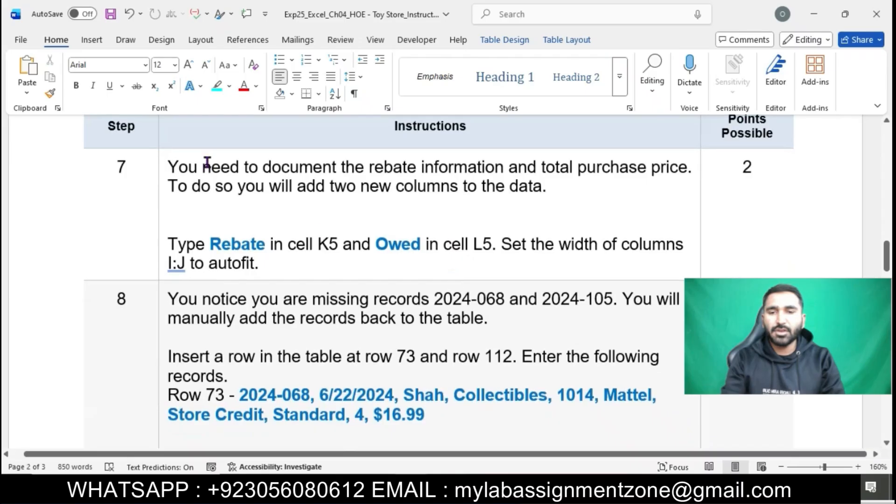
click(162, 169)
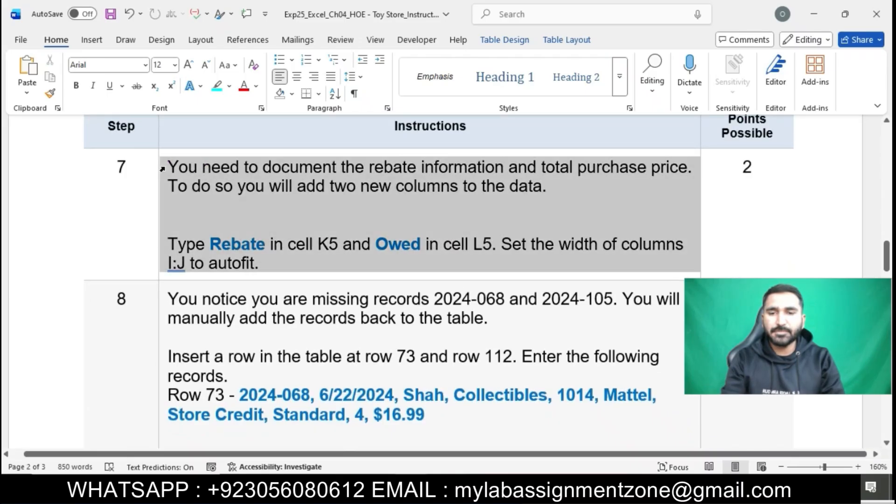
click(231, 144)
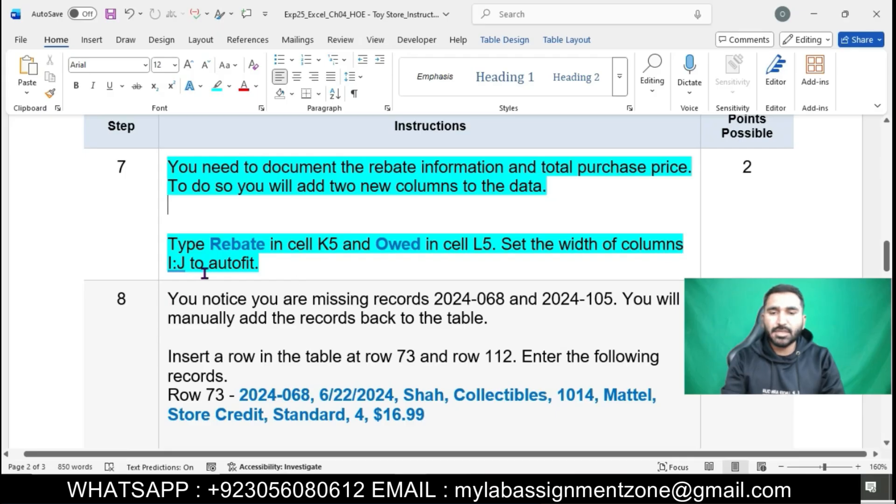
- Copy the word Rebate from step 7 and enter it in cell K5 of the June Totals sheet in Excel
click(210, 245)
double_click(233, 246)
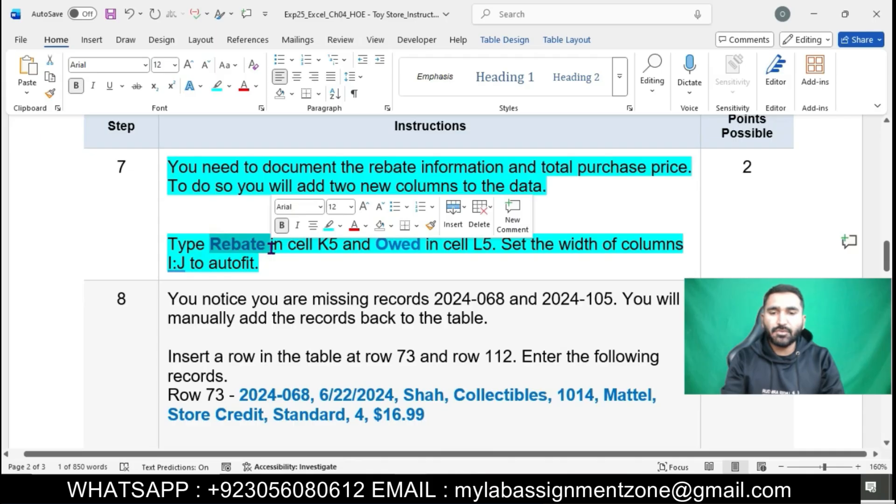
key(ctrl+c)
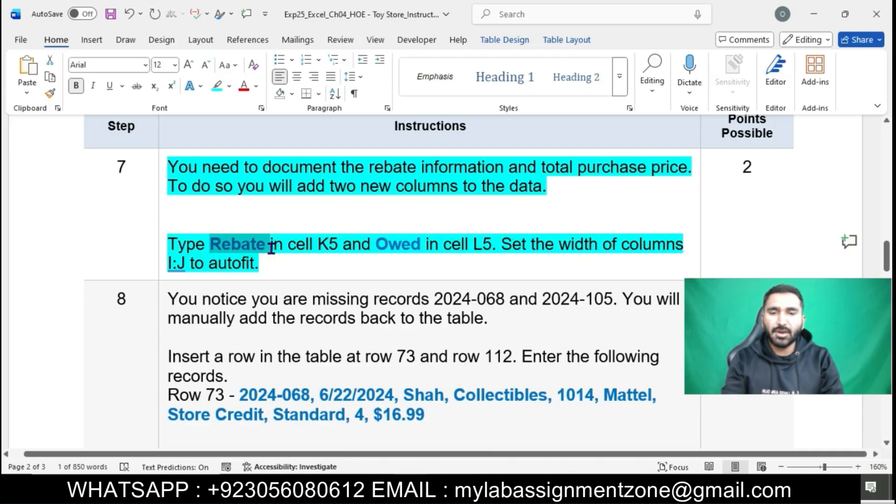
key(alt+Tab)
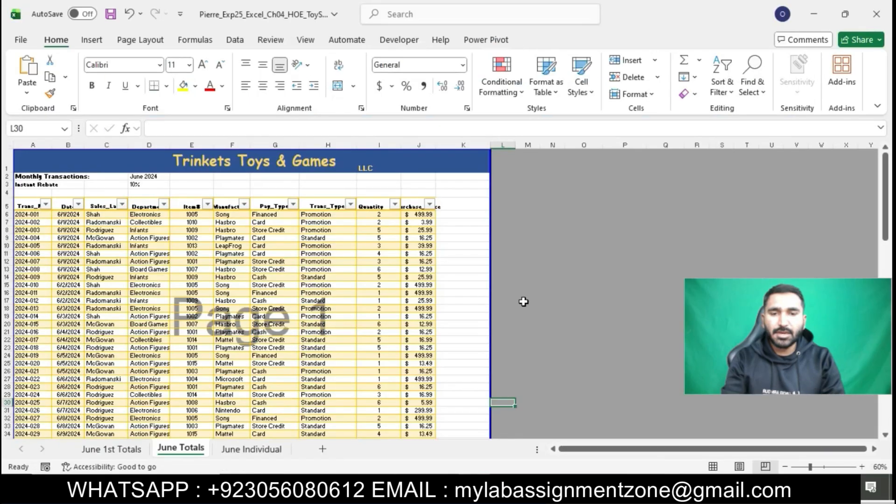
click(450, 207)
click(370, 127)
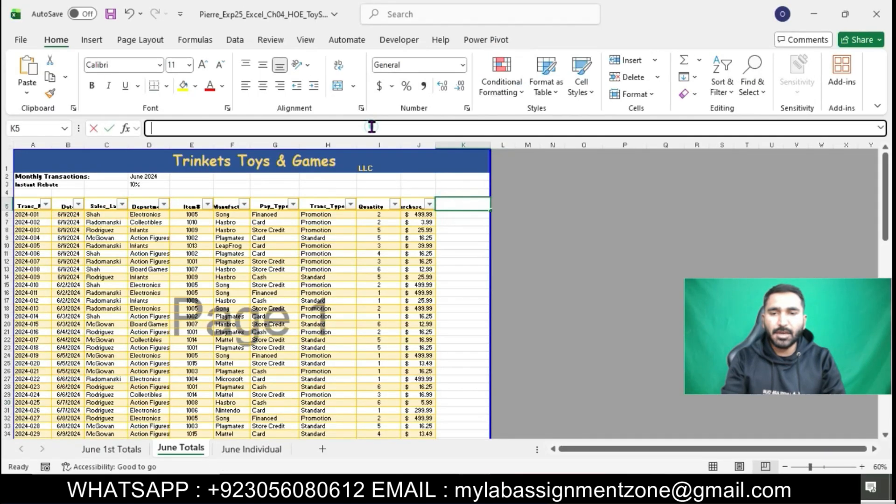
key(ctrl+v)
key(Return)
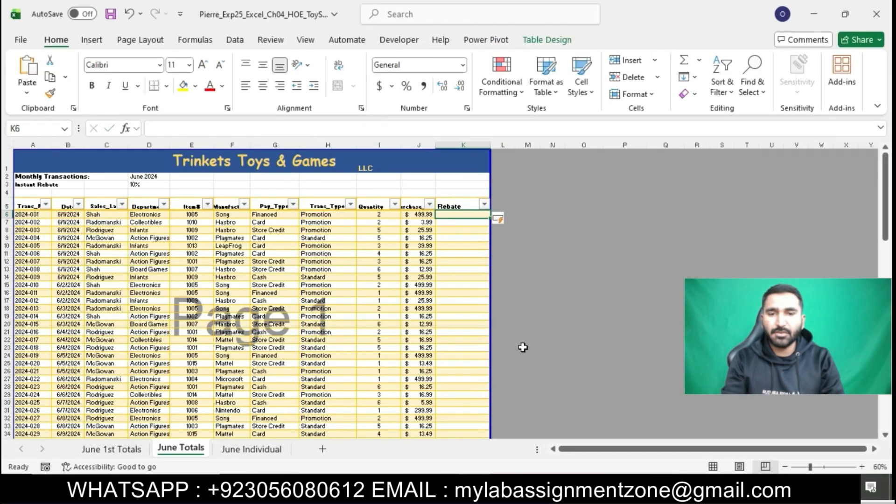
- Copy the word Owed from step 7 in Word and enter it in cell L5 of the June Totals sheet in Excel
key(alt+Tab)
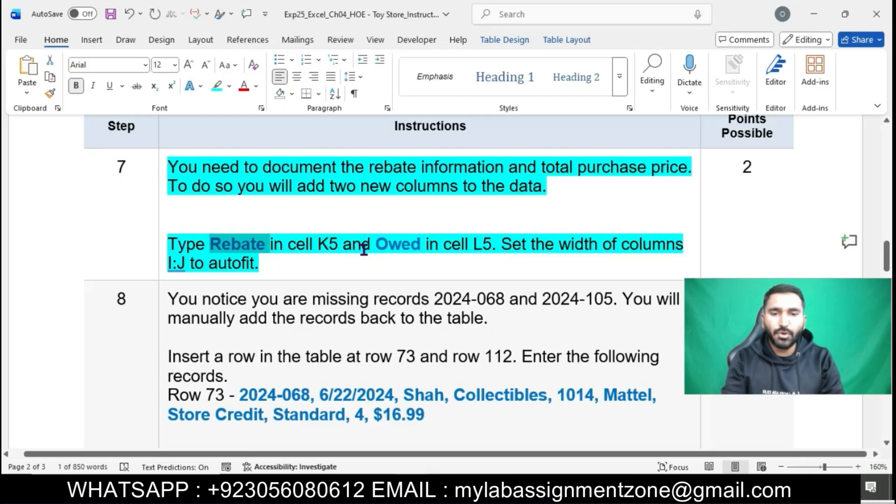
drag(376, 244, 417, 244)
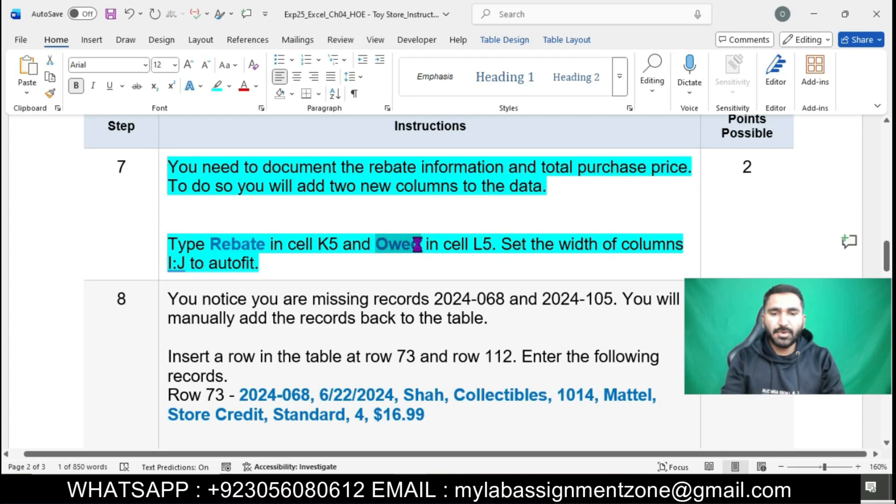
click(481, 487)
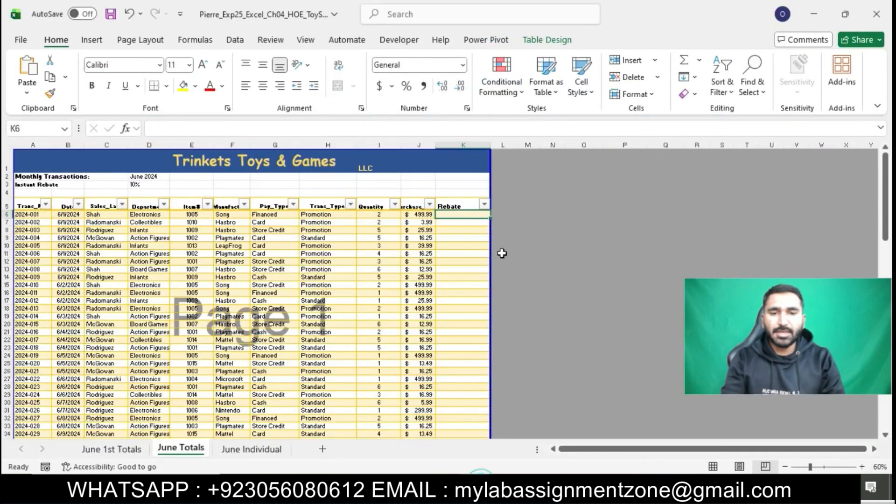
click(502, 203)
click(420, 127)
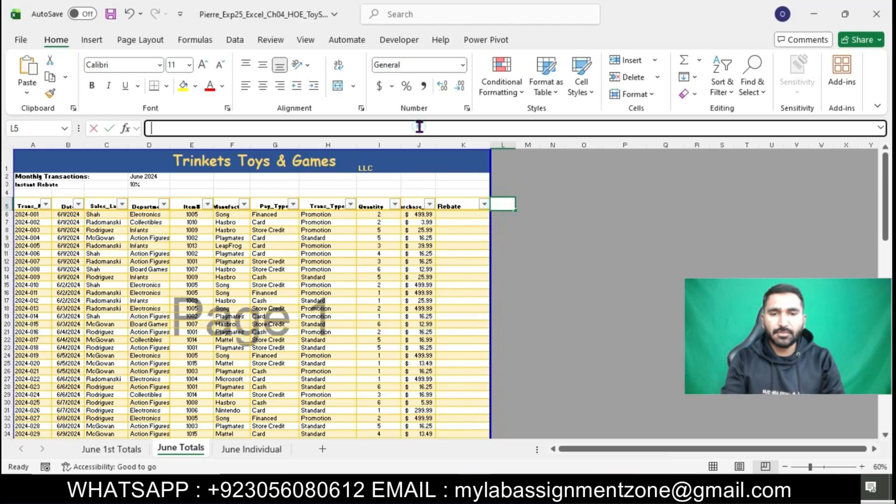
key(ctrl+v)
key(Return)
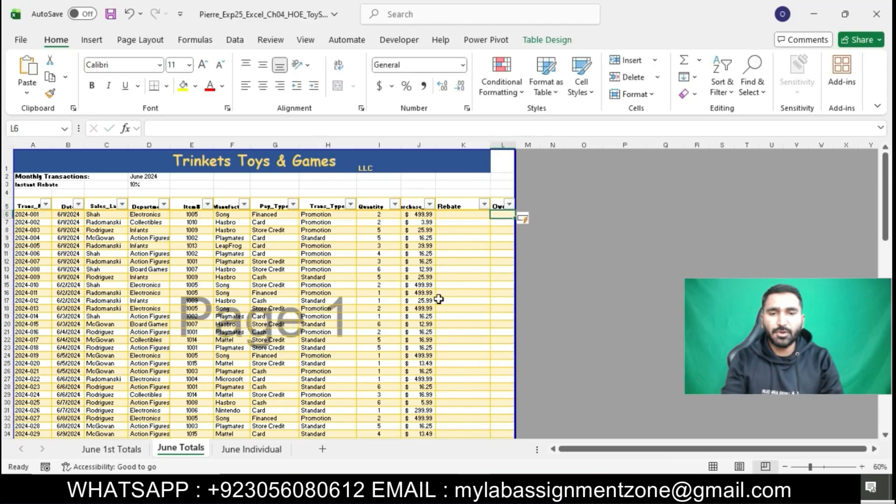
- Select the step 7 width sentence in Word, return to Excel, and AutoFit the width of columns I:J
click(460, 487)
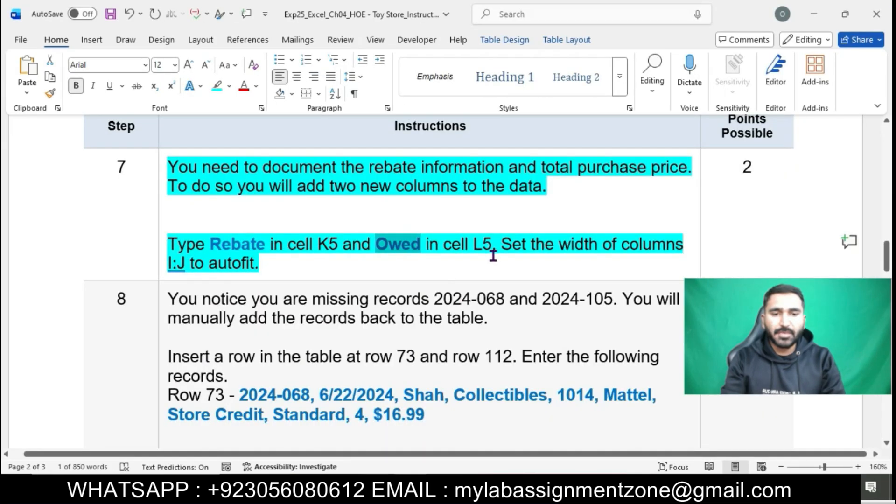
drag(506, 245, 536, 260)
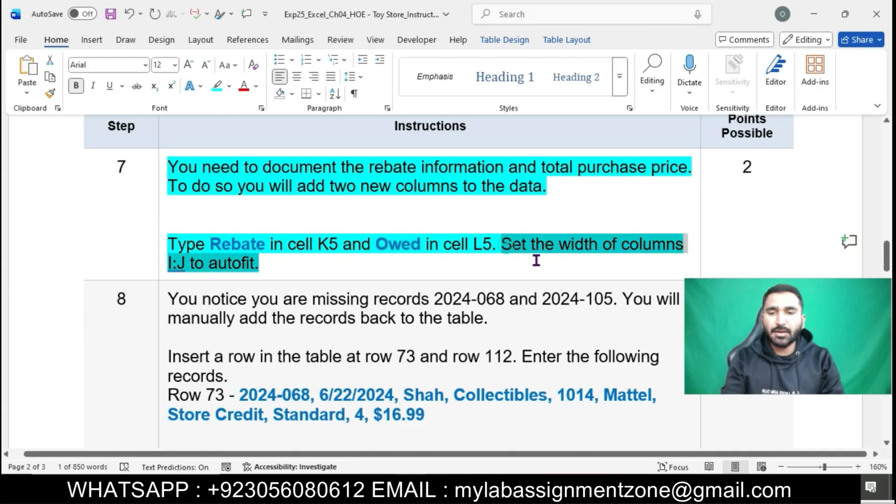
key(alt+Tab)
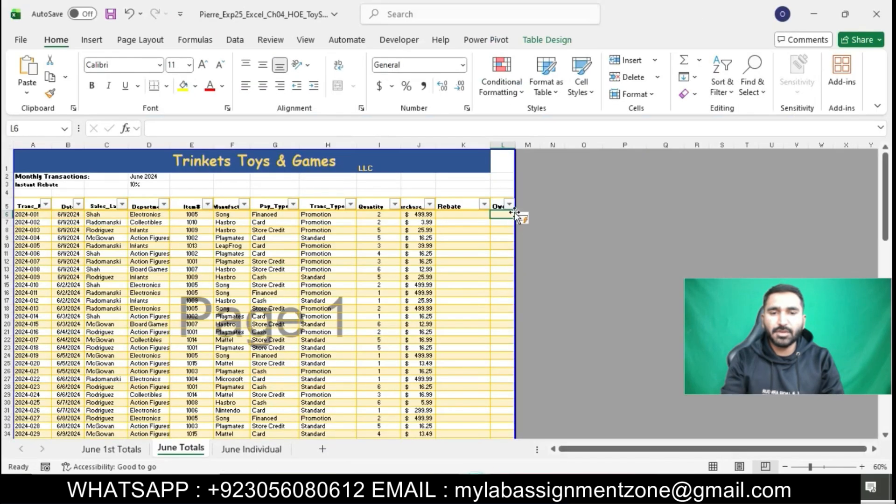
drag(376, 145, 419, 157)
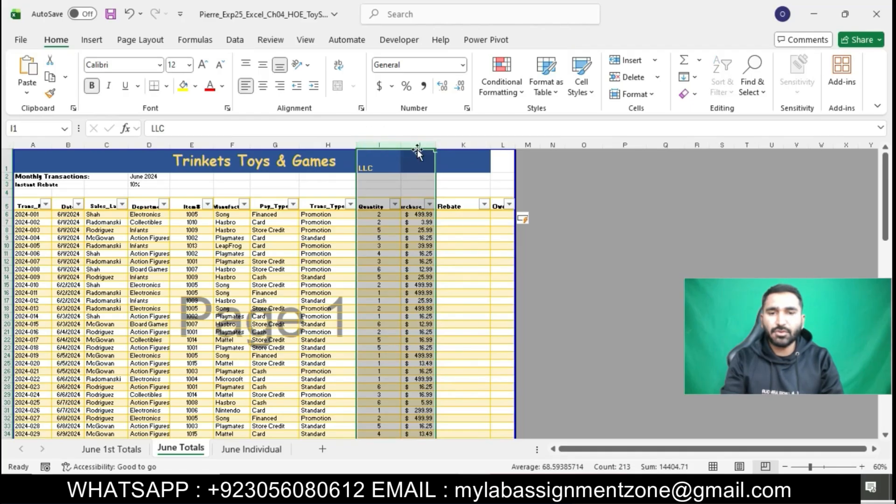
right_click(417, 145)
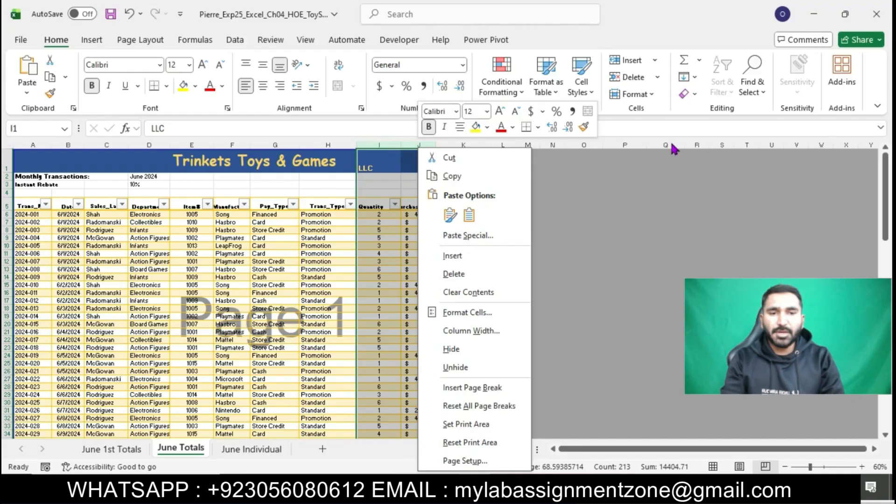
click(652, 97)
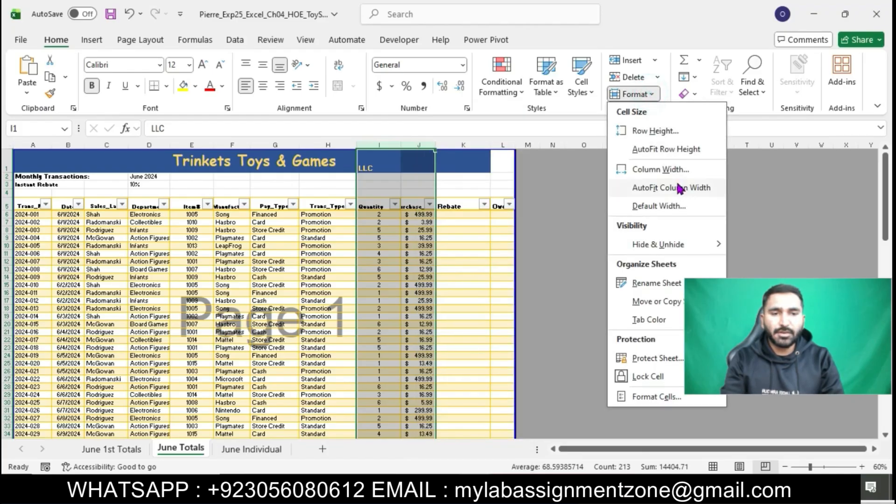
click(677, 188)
click(536, 276)
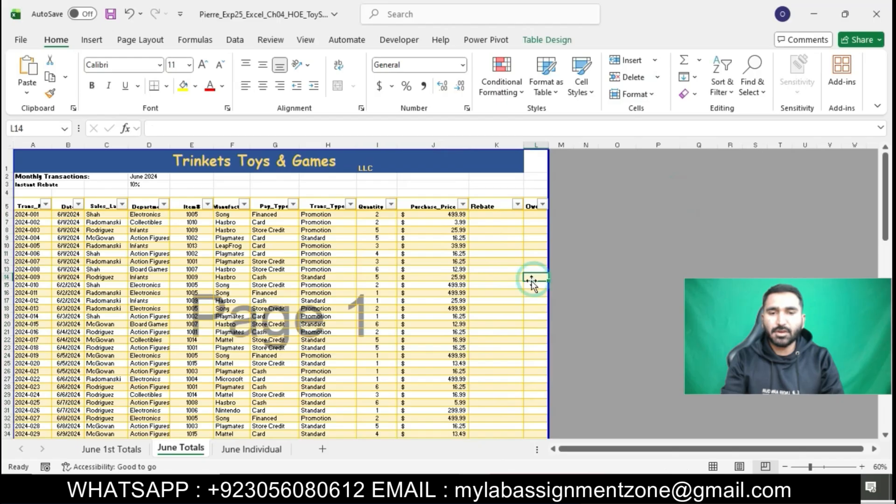
- Switch to Word and highlight the step 8 instructions about the missing records in turquoise
key(alt+Tab)
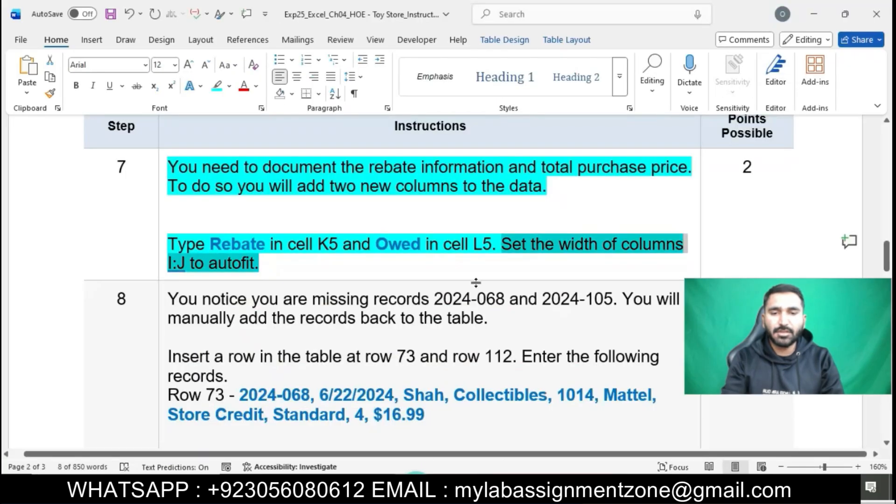
click(485, 258)
scroll(484, 258, down, 3)
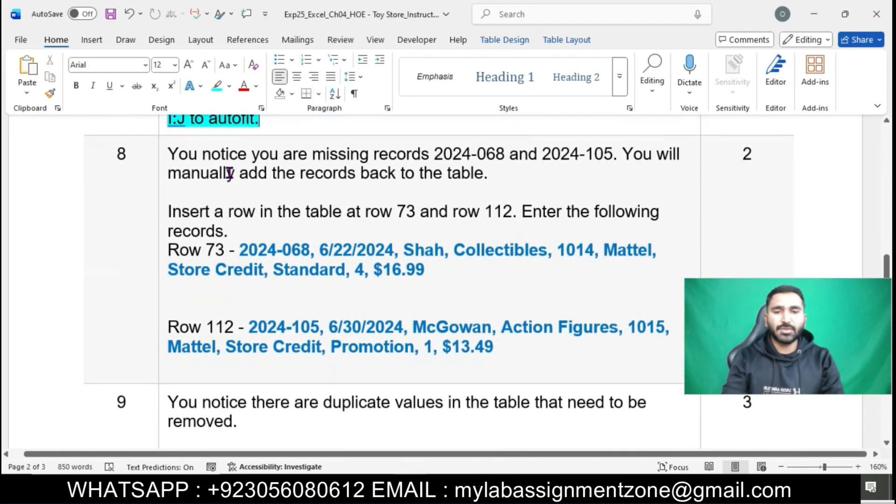
click(167, 153)
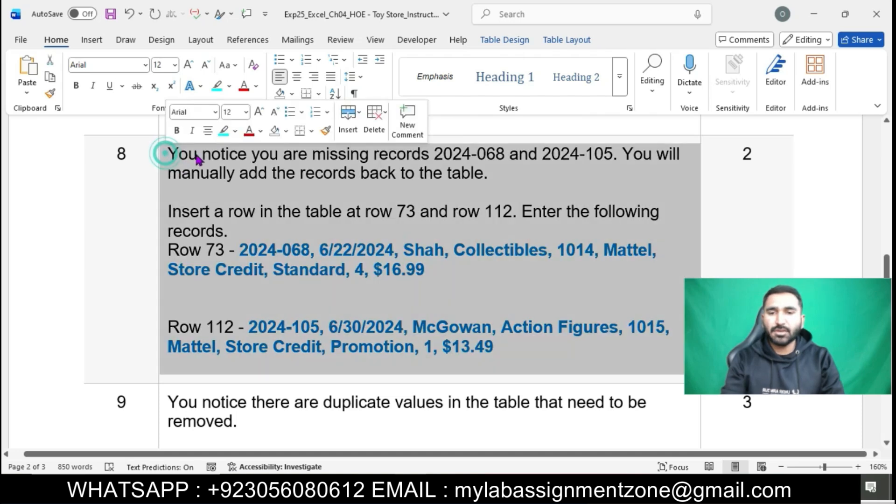
click(224, 132)
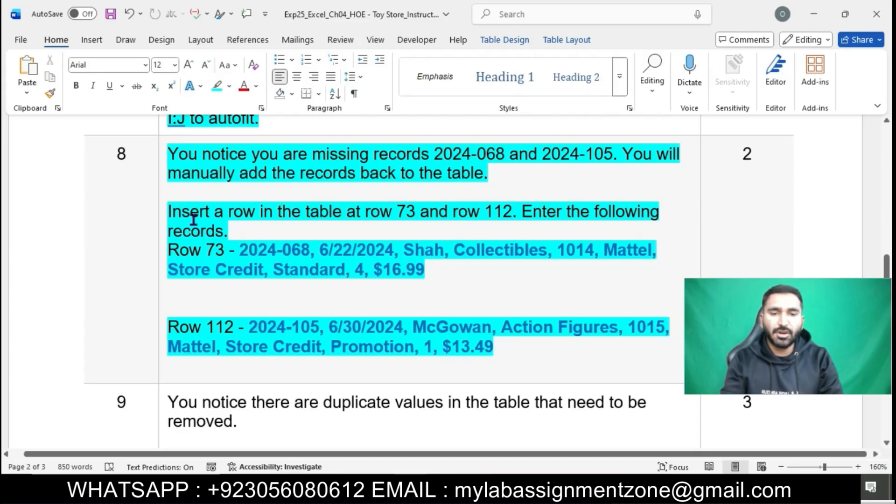
- Select the step 8 phrase about inserting at row 73 in Word, return to Excel, and insert a new row 73 on June Totals
drag(175, 212, 412, 216)
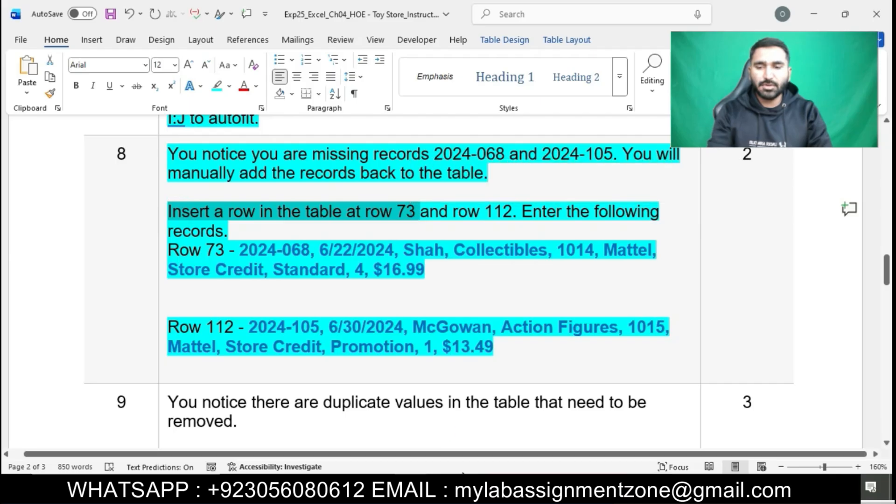
key(alt+Tab)
scroll(304, 313, down, 10)
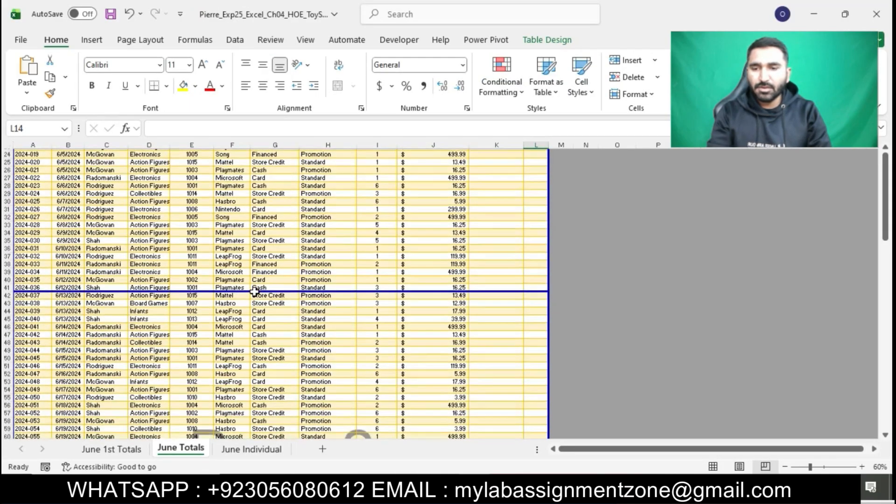
scroll(206, 391, down, 4)
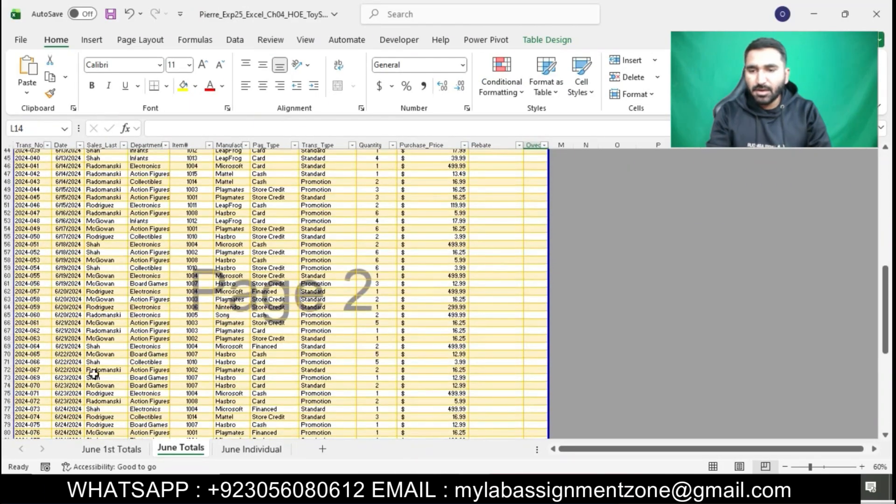
click(12, 377)
right_click(11, 377)
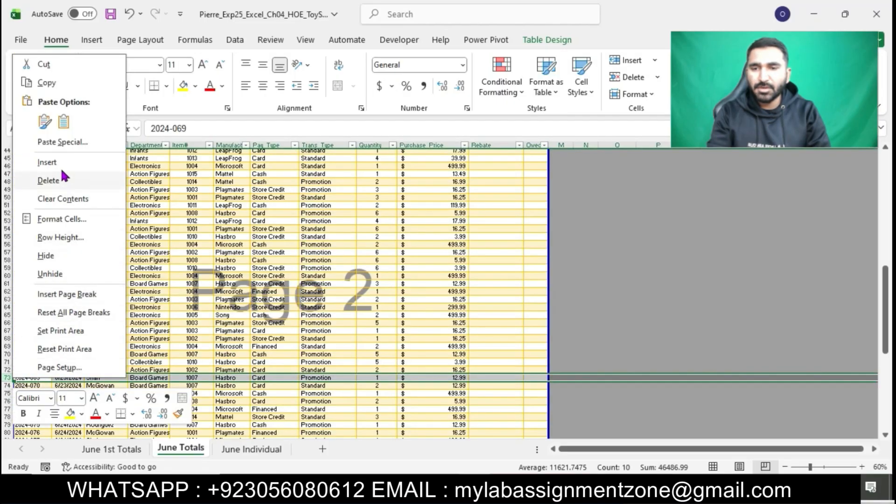
click(47, 162)
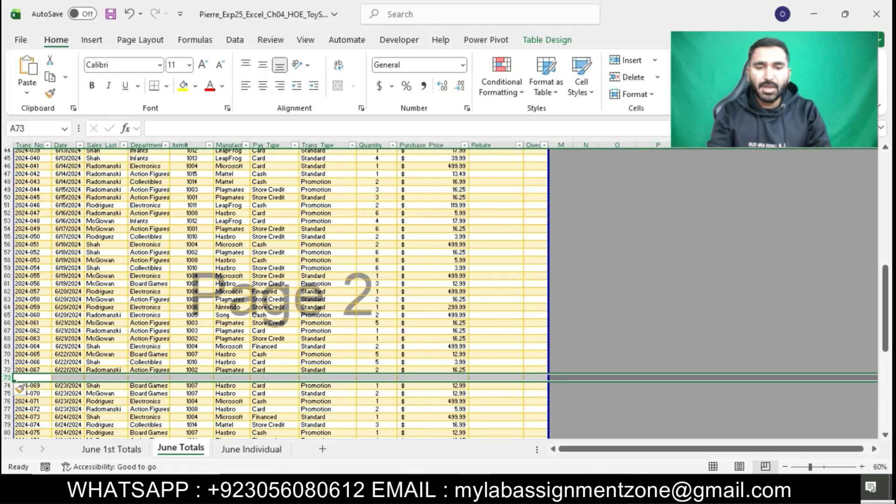
- Copy the row 73 transaction number from step 8 in Word and enter it in cell A73 of June Totals in Excel
click(415, 488)
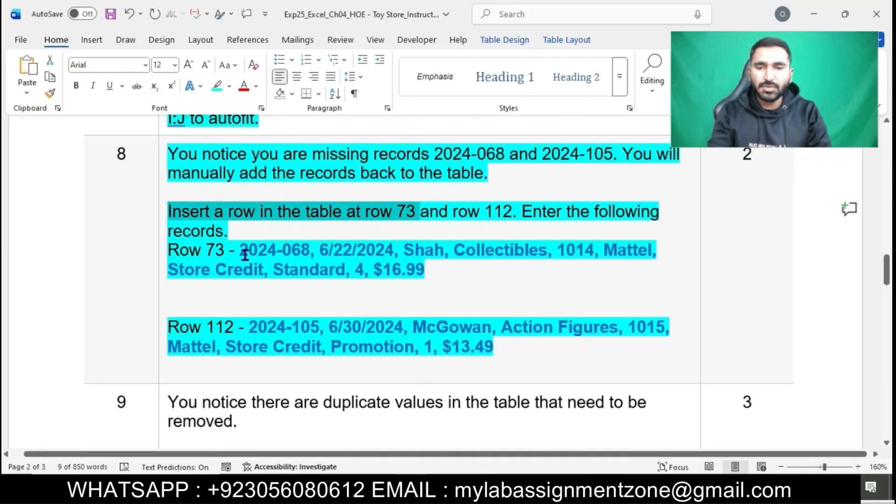
drag(243, 254, 309, 254)
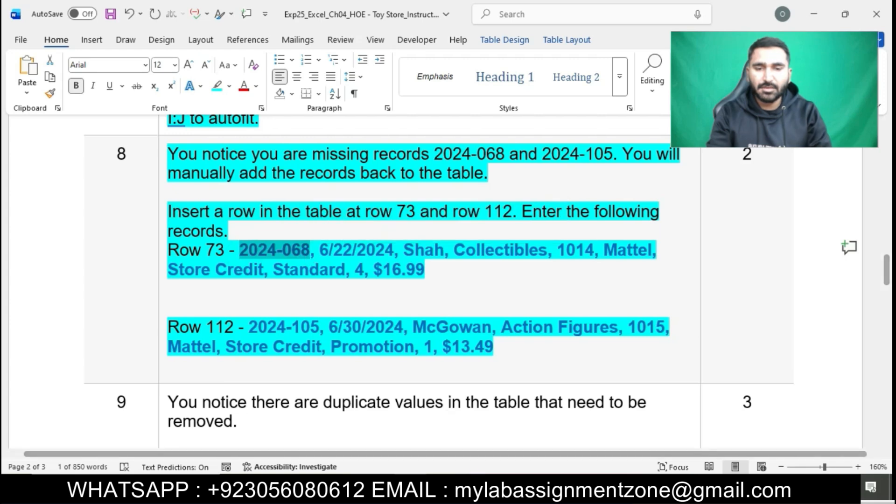
click(462, 488)
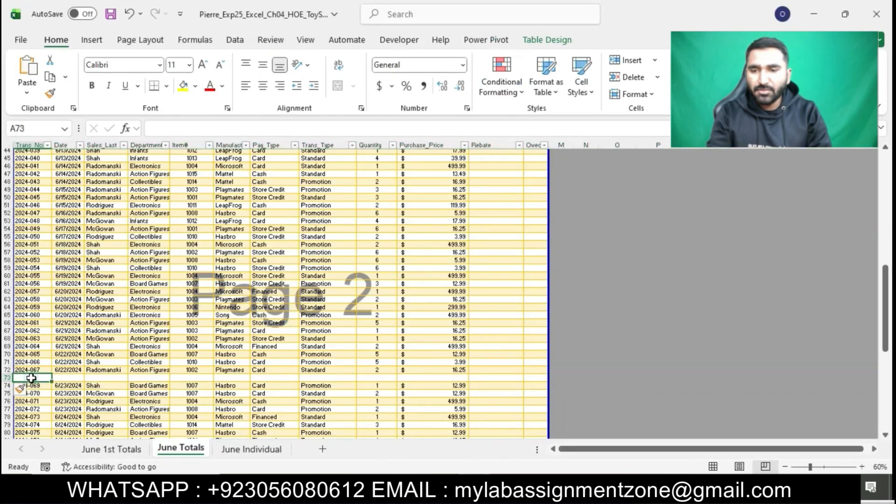
click(181, 130)
key(Tab)
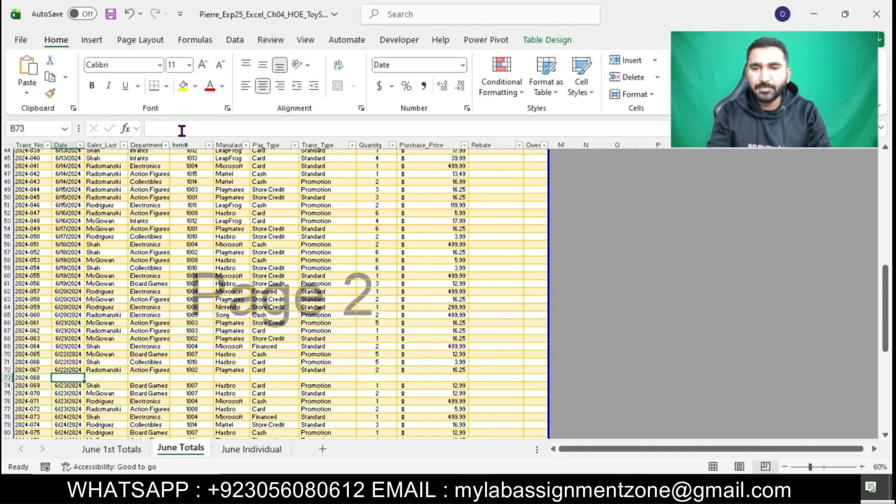
- Copy the date 6/22/2024 from step 8 in Word and enter it in cell B73 in Excel
key(alt+Tab)
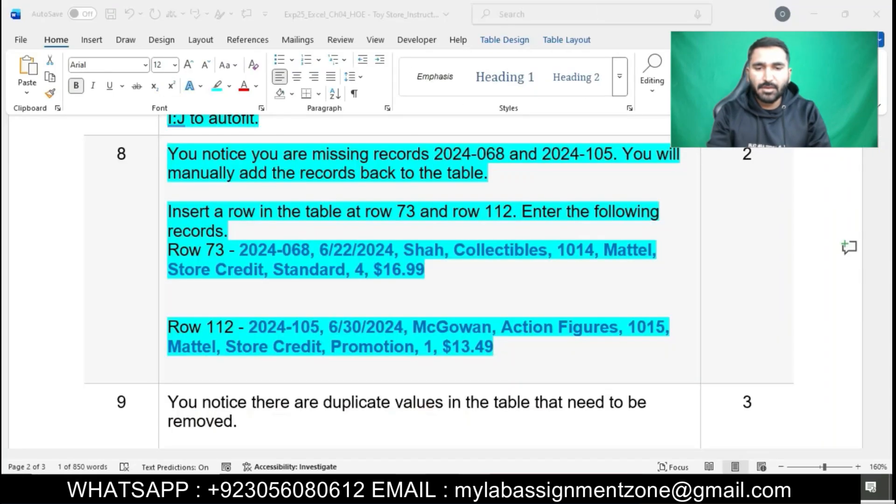
drag(321, 250, 387, 258)
key(ctrl+c)
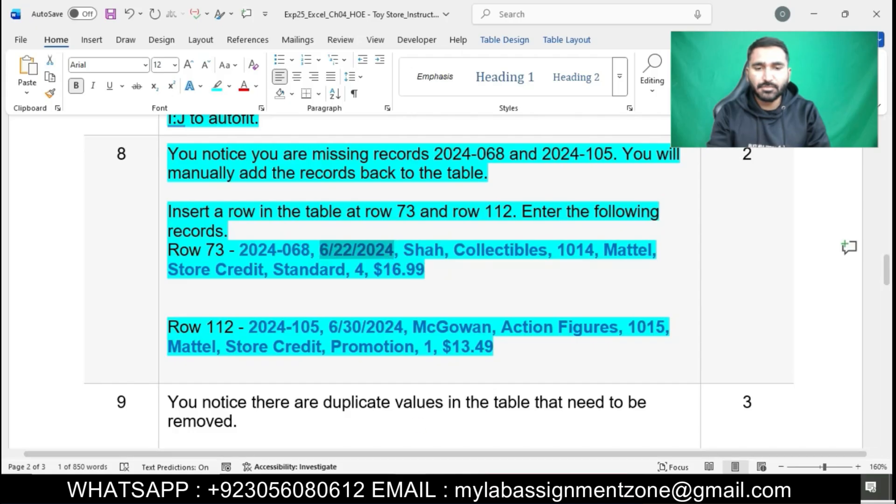
key(alt+Tab)
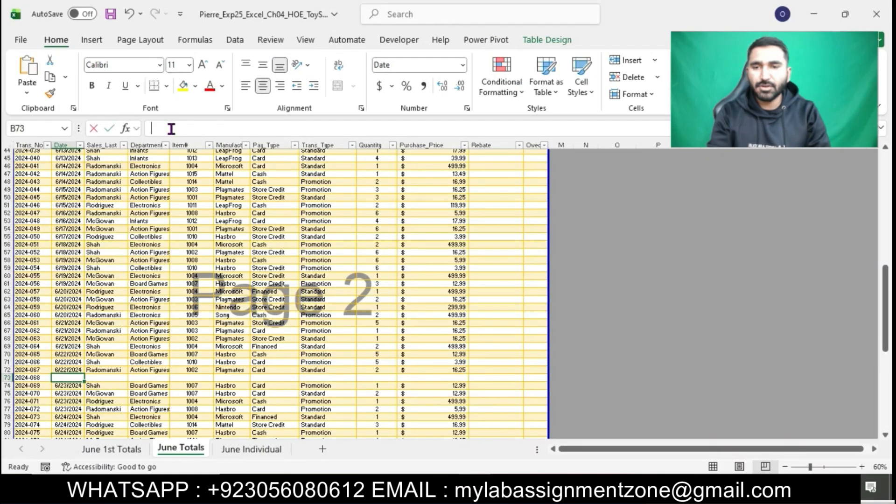
key(ctrl+v)
key(Tab)
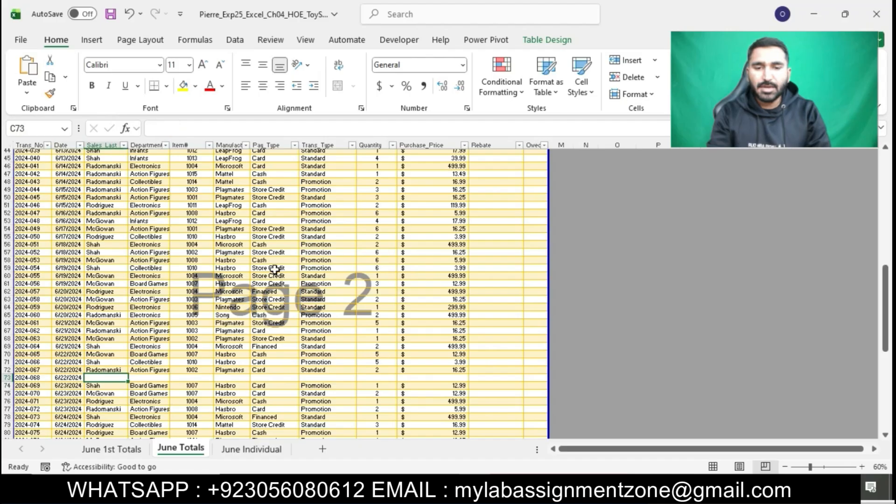
- Copy the salesperson's last name for row 73 from step 8 in Word and enter it in cell C73 in Excel
scroll(274, 269, down, 4)
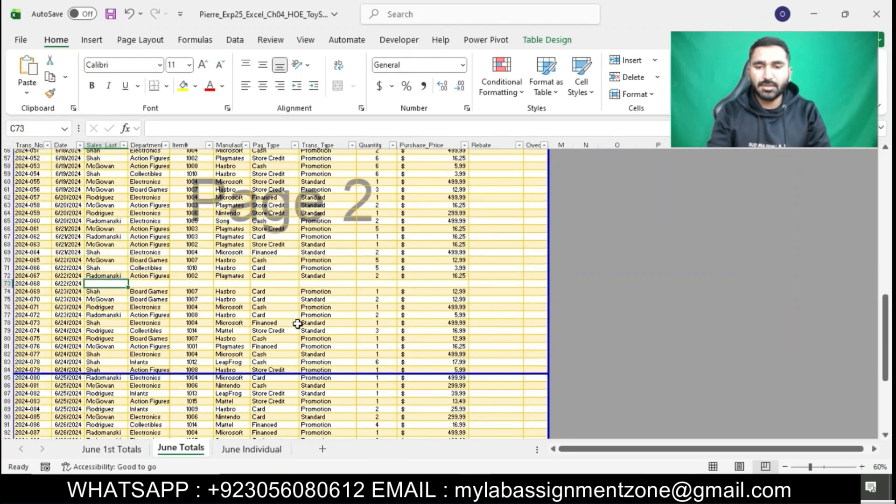
scroll(297, 324, up, 5)
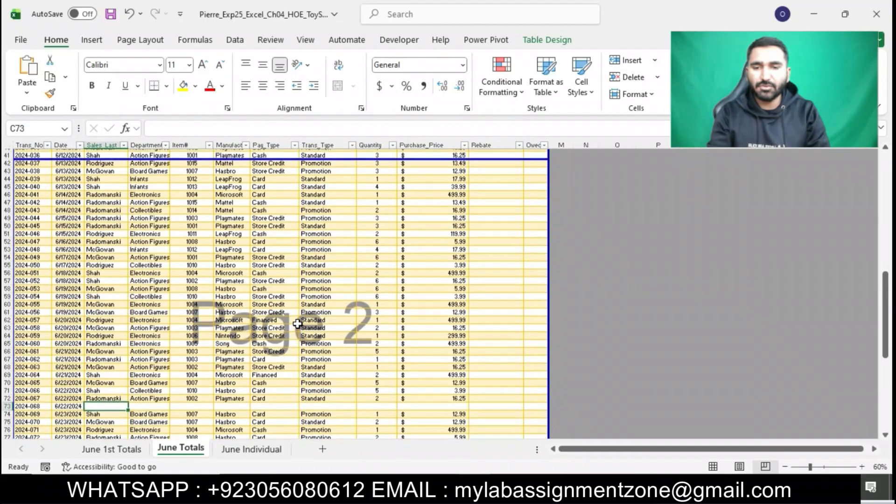
scroll(297, 323, down, 1)
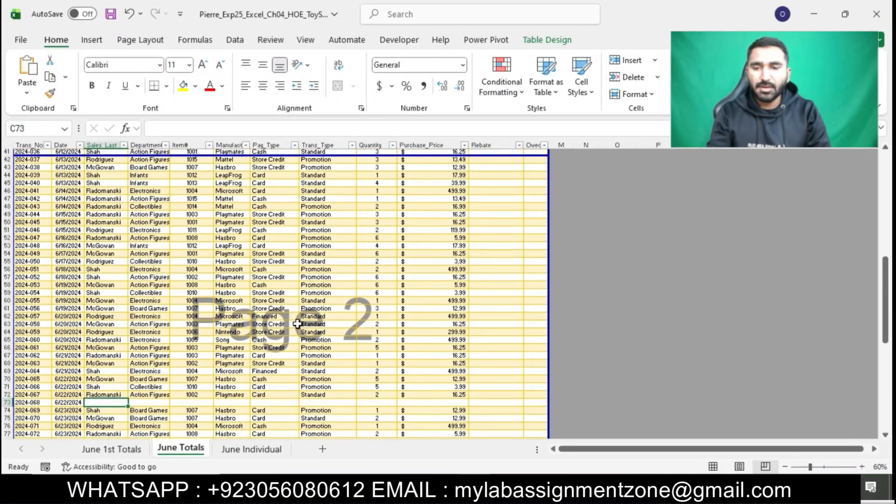
scroll(297, 324, up, 5)
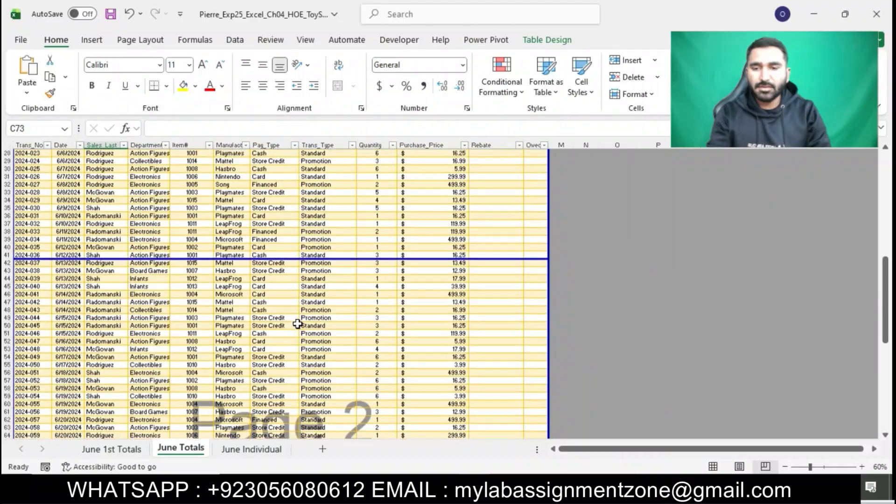
scroll(297, 323, down, 9)
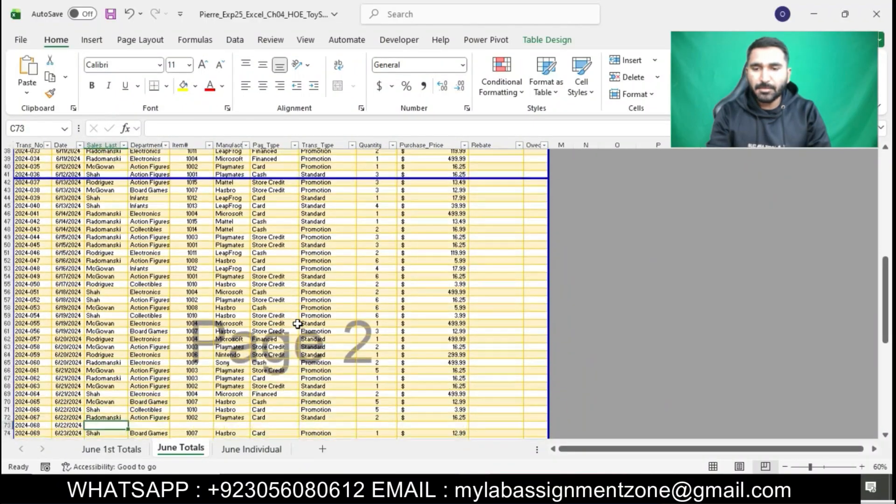
scroll(297, 323, down, 2)
key(alt+Tab)
drag(405, 252, 442, 252)
key(ctrl+c)
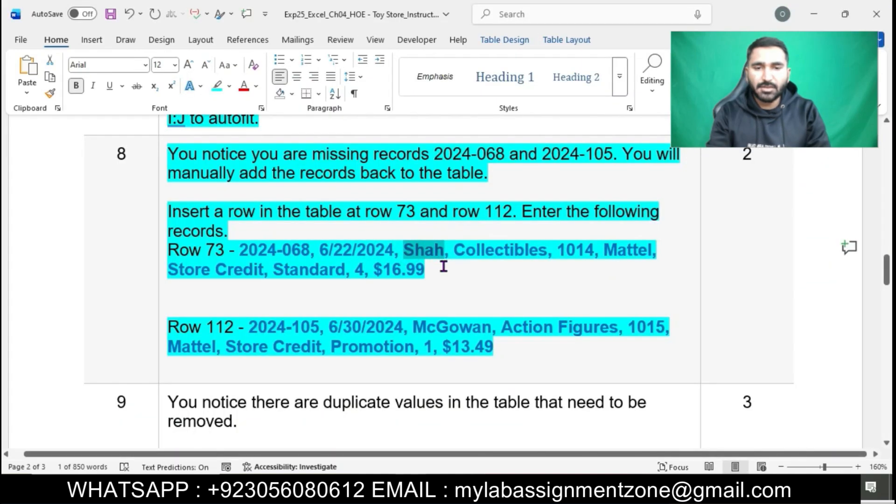
key(alt+Tab)
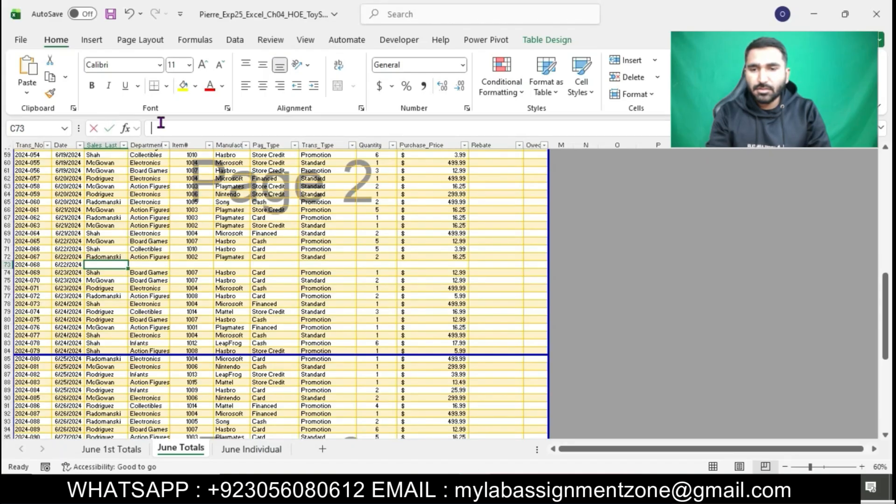
key(ctrl+v)
key(Tab)
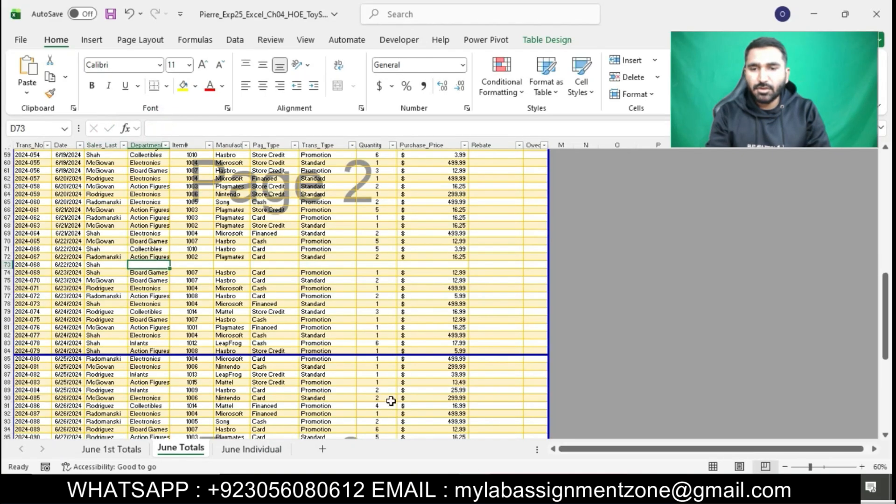
- Copy the department Collectibles from step 8 in Word and enter it in cell D73 in Excel
key(alt+Tab)
drag(456, 250, 544, 248)
key(ctrl+c)
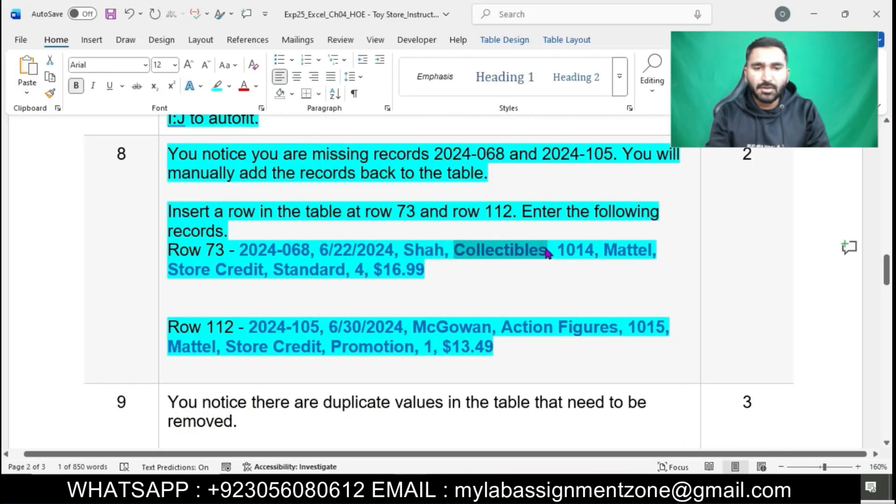
key(alt+Tab)
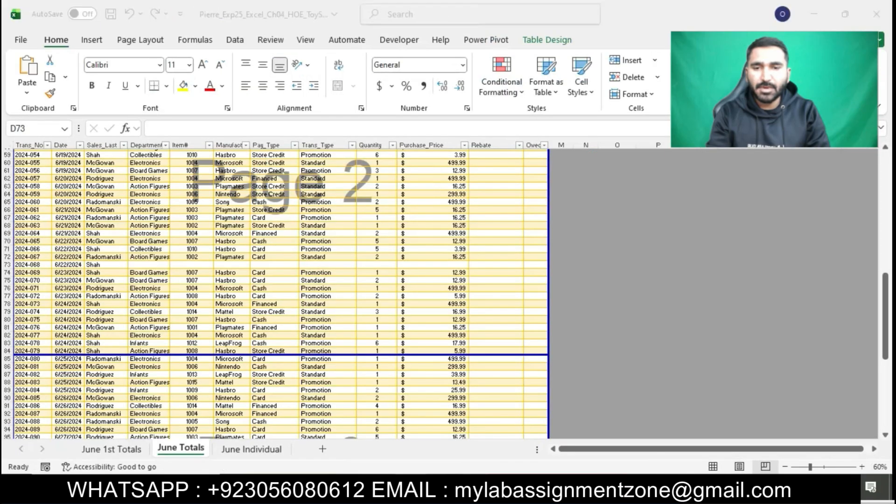
click(235, 133)
key(ctrl+v)
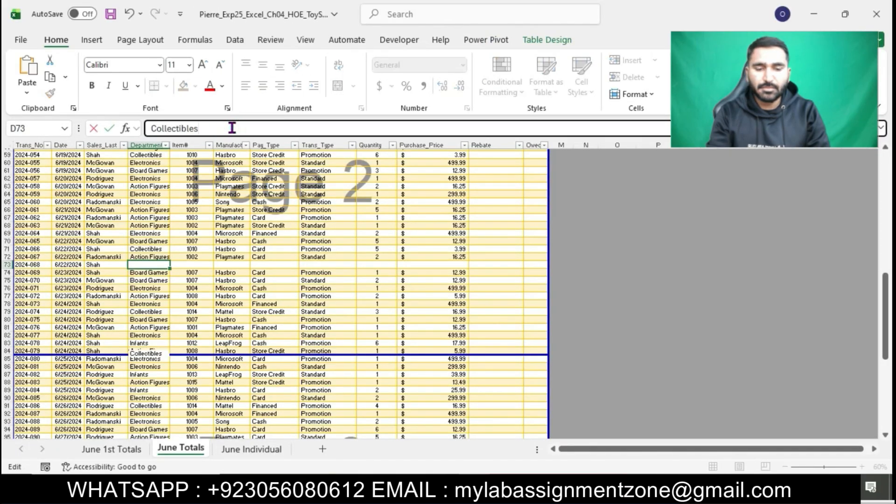
key(Tab)
- Select the item number 1014 in Word's step 8 and enter it in cell E73 in Excel
key(alt+Tab)
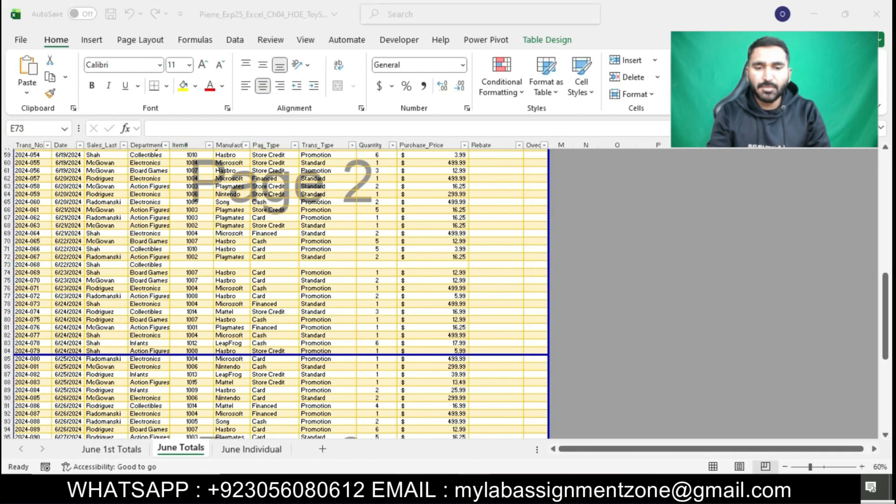
drag(559, 251, 593, 254)
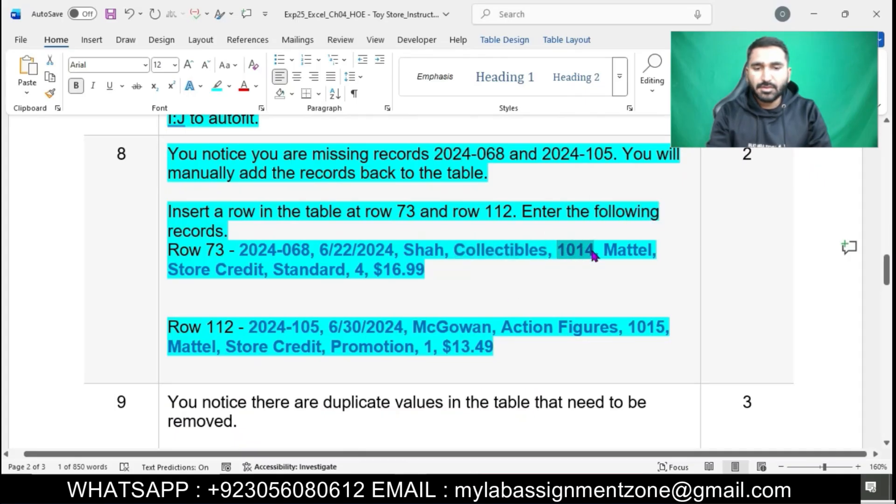
key(alt+Tab)
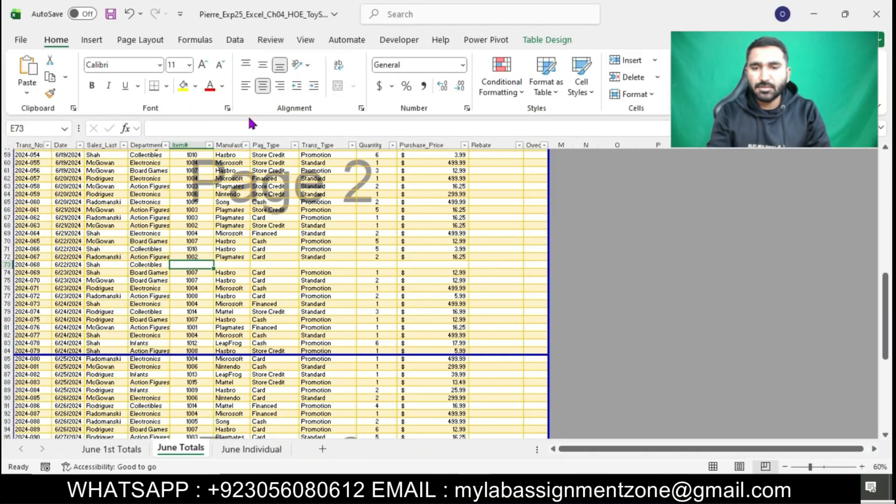
text(1014)
key(Tab)
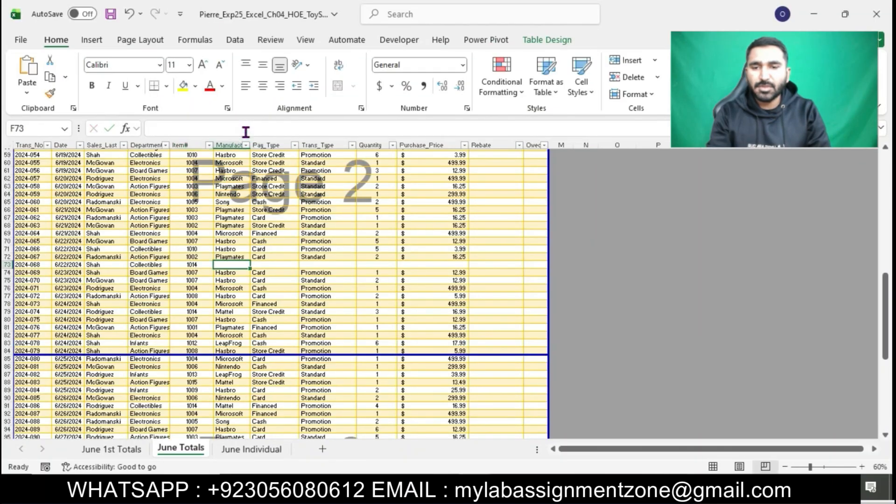
- Copy the manufacturer Mattel from the row 73 record in Word's step 8 and enter it in cell F73 in Excel
key(alt+Tab)
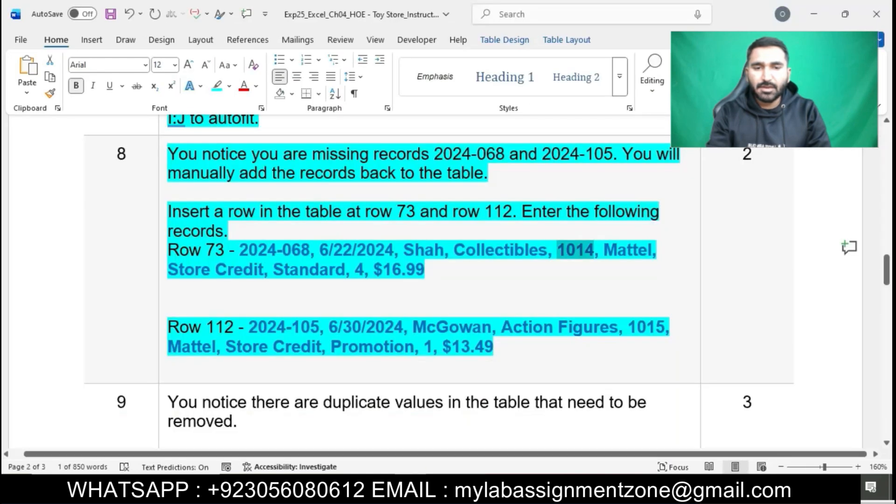
drag(606, 250, 654, 250)
key(ctrl+c)
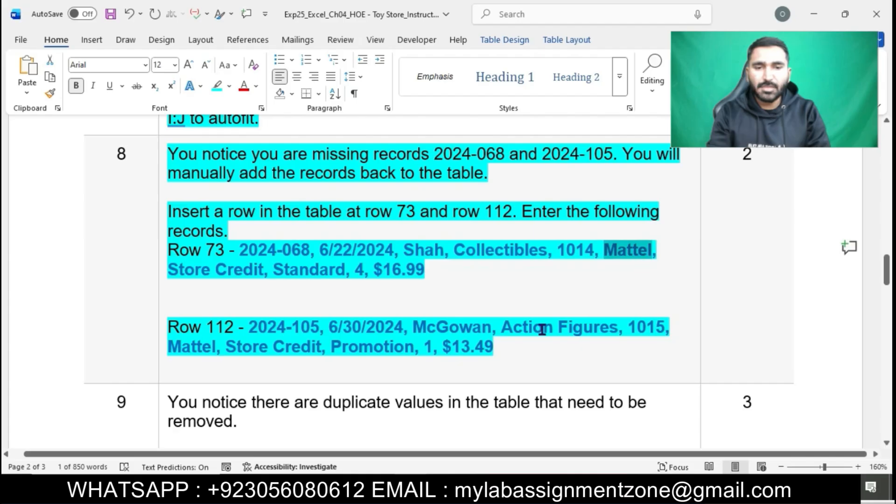
key(alt+Tab)
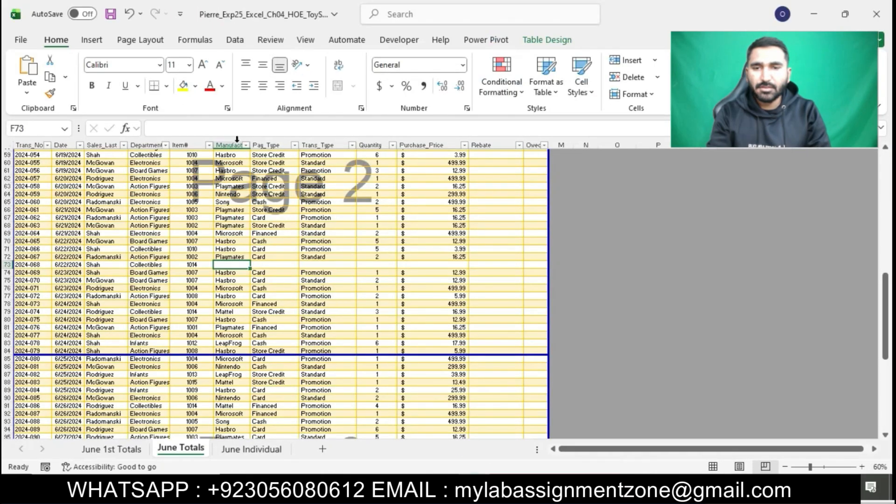
click(230, 127)
key(ctrl+v)
key(Tab)
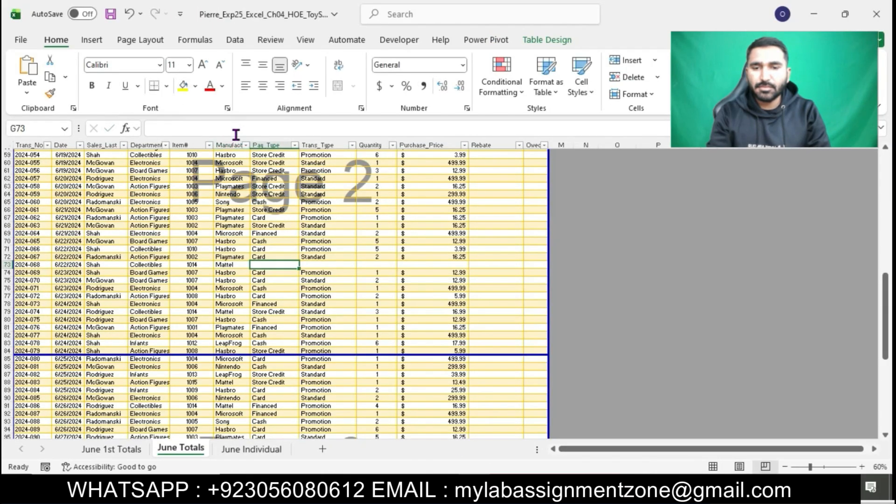
- Copy the payment type Store Credit from step 8 in Word and enter it in cell G73 in Excel
key(alt+Tab)
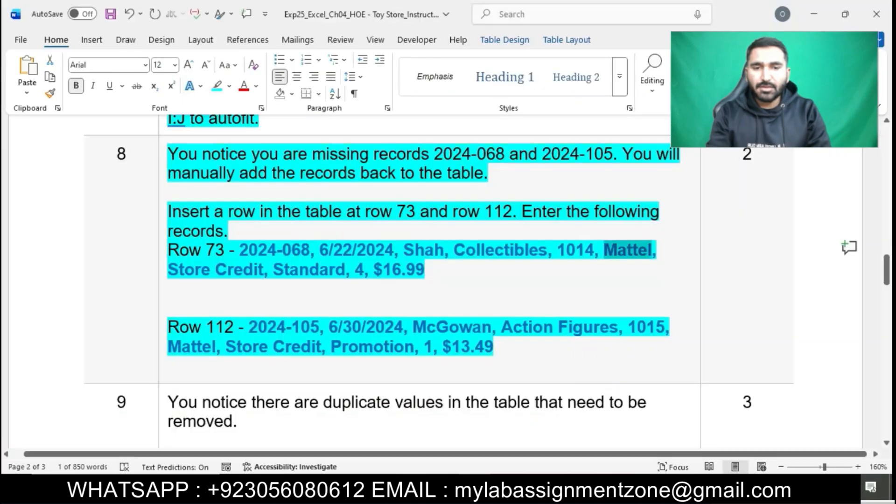
drag(174, 270, 244, 268)
key(ctrl+c)
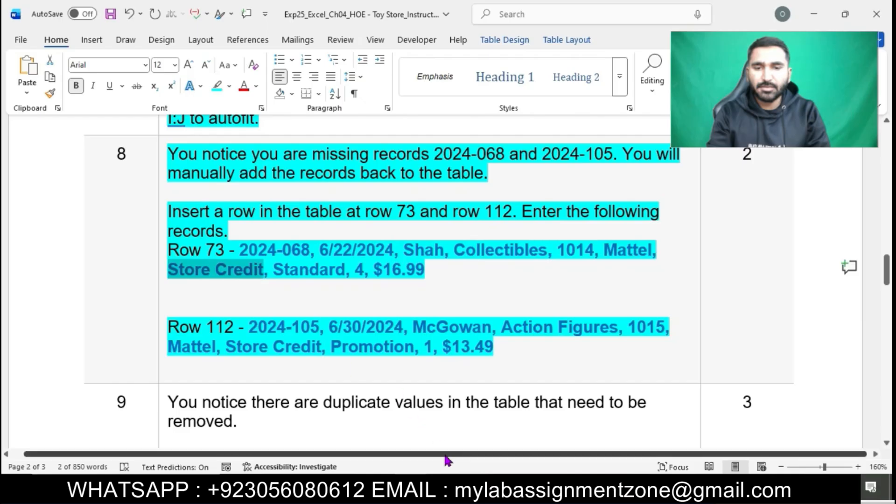
key(alt+Tab)
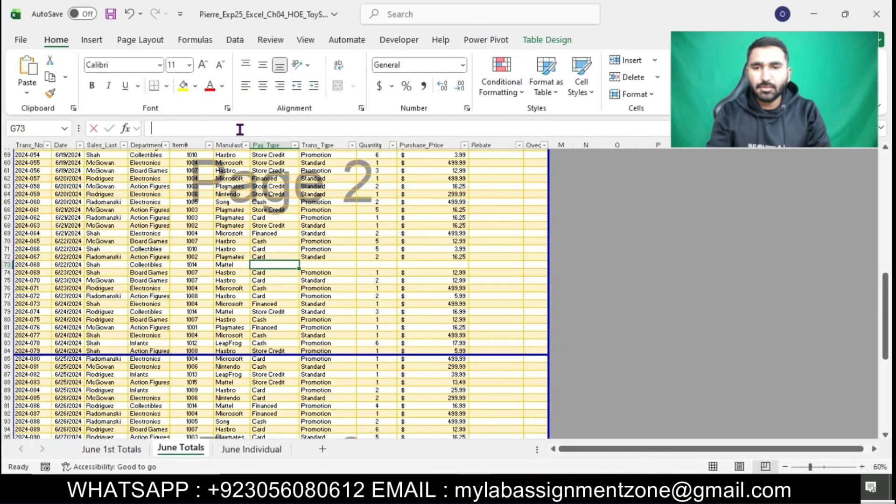
click(238, 127)
key(ctrl+v)
key(Tab)
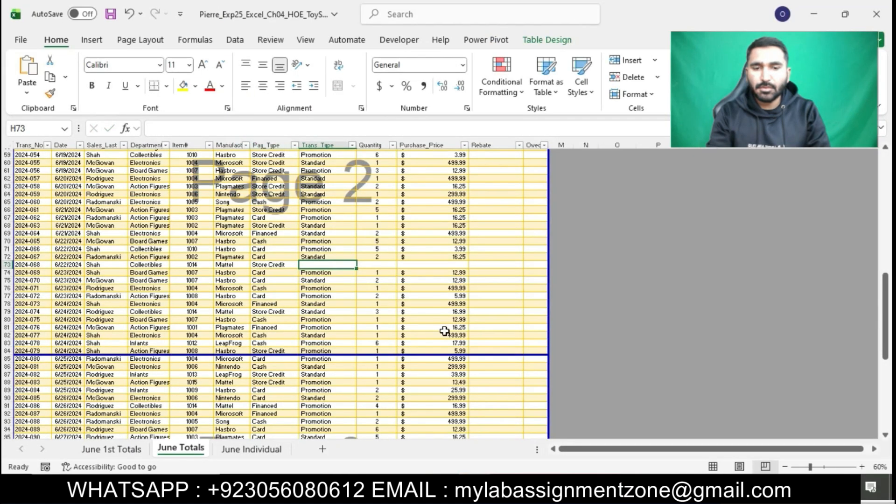
- Take the transaction type and quantity from Word's step 8 and enter Standard in H73 and 4 in I73 in Excel
key(alt+Tab)
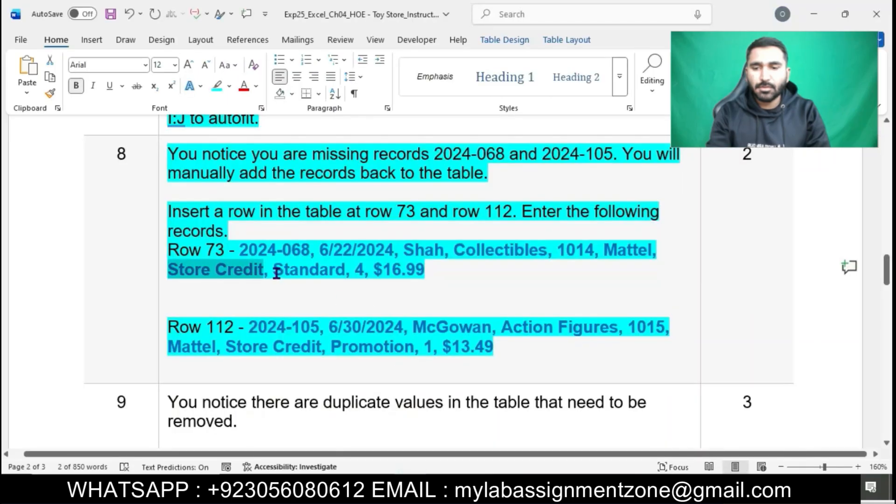
drag(277, 273, 339, 273)
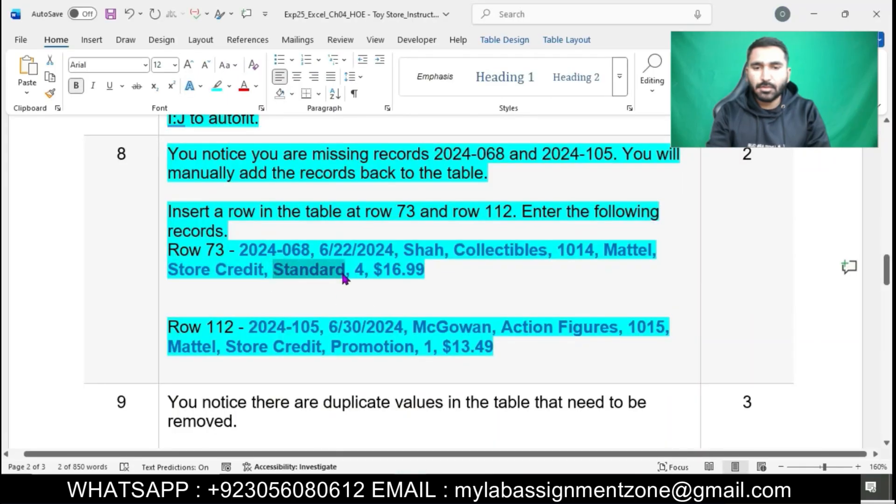
key(alt+Tab)
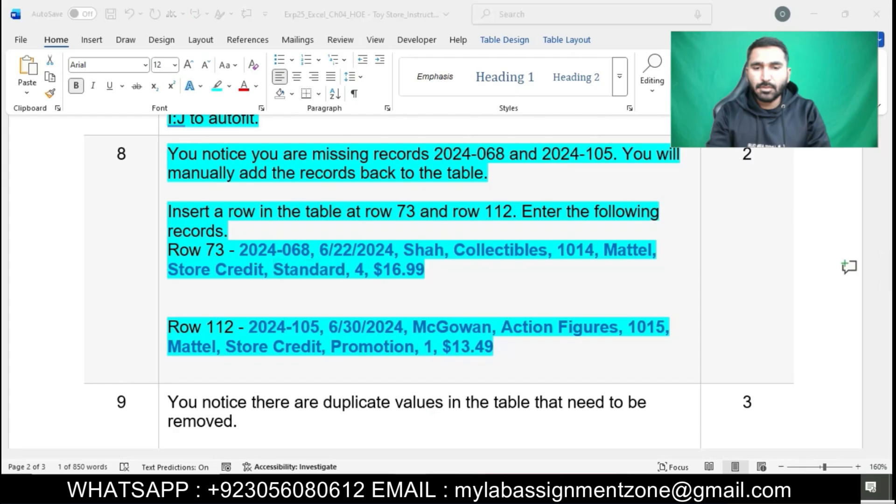
click(251, 130)
text(Standard)
key(Tab)
click(251, 131)
text(4)
key(Tab)
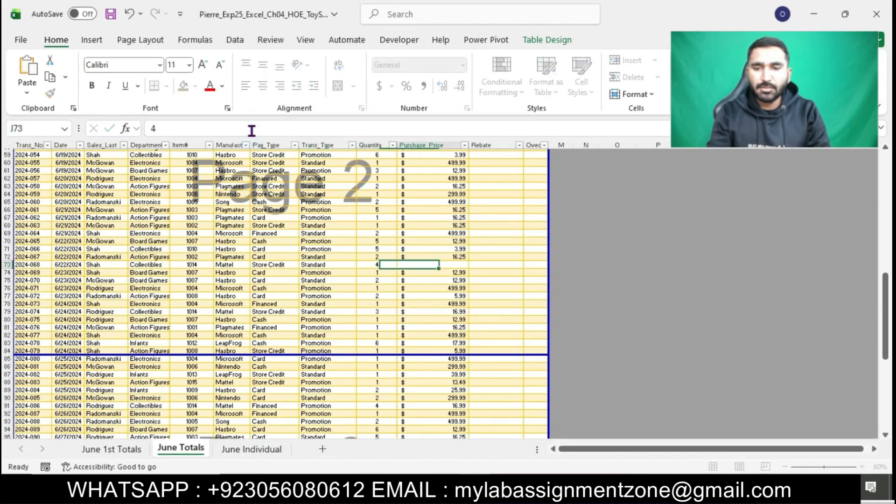
- Copy the purchase price $16.99 from step 8 in Word and enter it in cell J73 in Excel
key(alt+Tab)
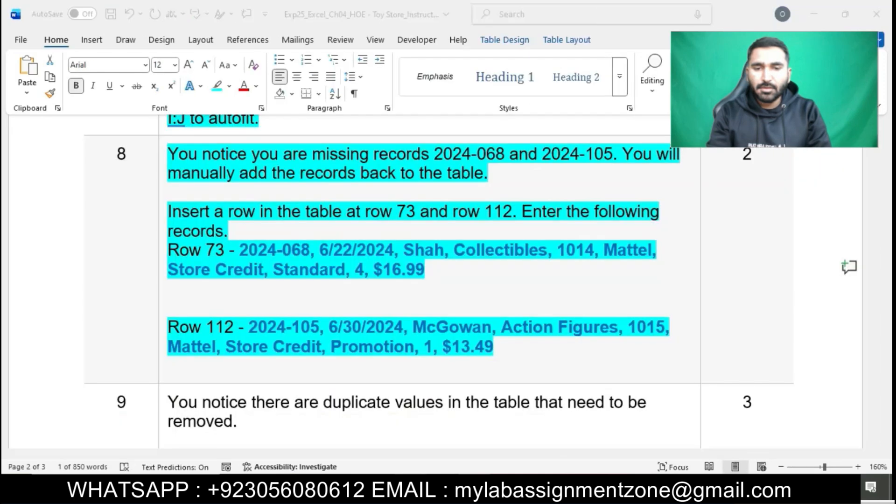
drag(377, 270, 423, 270)
key(ctrl+c)
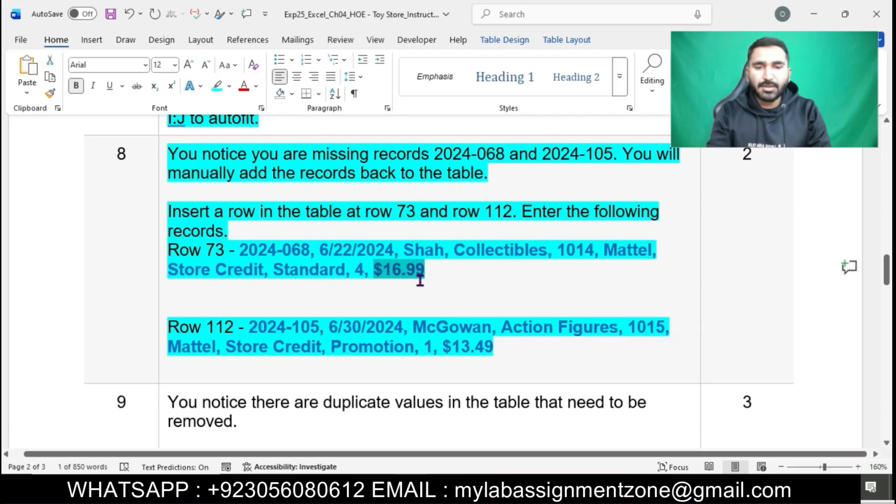
key(alt+Tab)
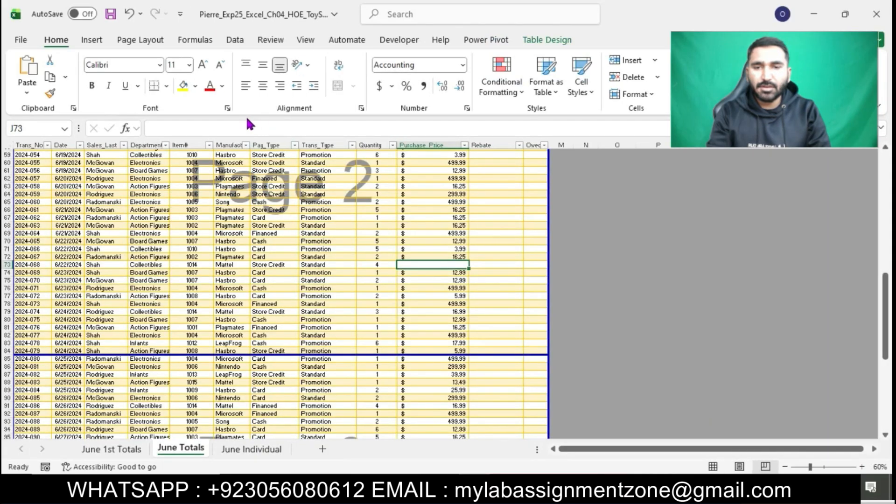
click(247, 124)
key(ctrl+v)
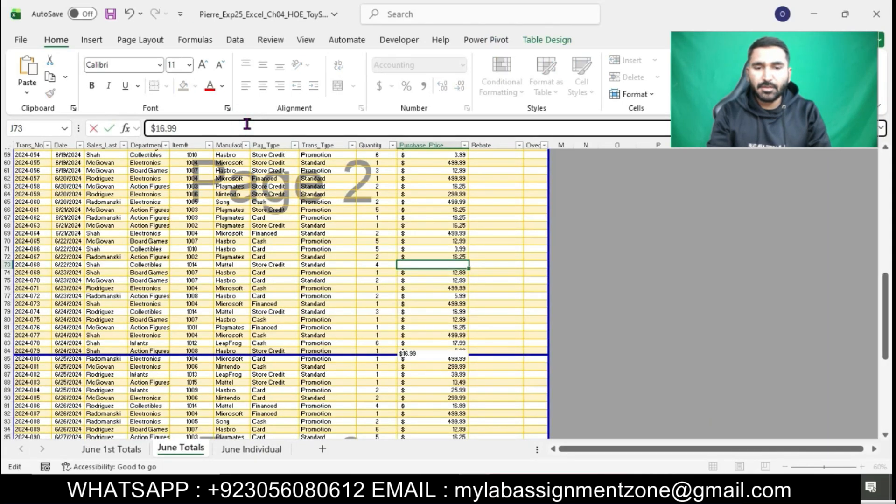
key(Return)
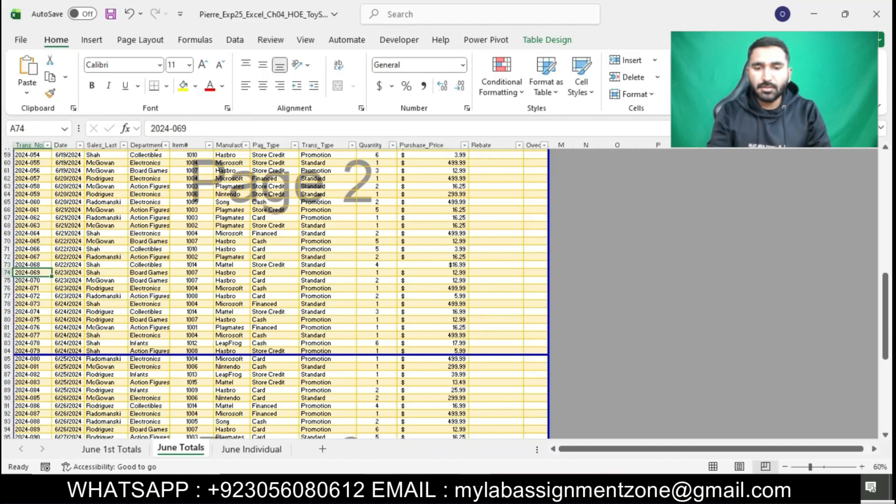
- Copy the transaction number 2024-105 from the row 112 record in Word and enter it in cell A112, directly below the table in Excel
key(alt+Tab)
key(Down)
scroll(433, 316, down, 2)
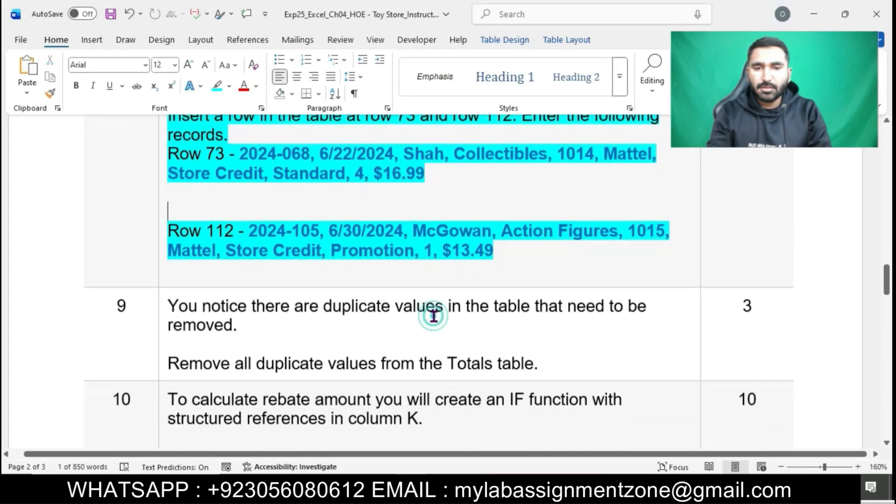
scroll(433, 316, down, 1)
drag(250, 209, 309, 213)
key(ctrl+c)
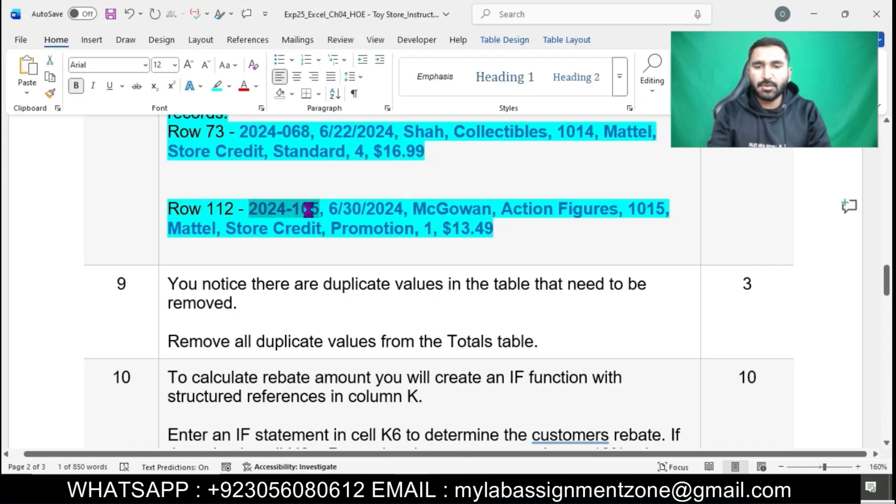
key(alt+Tab)
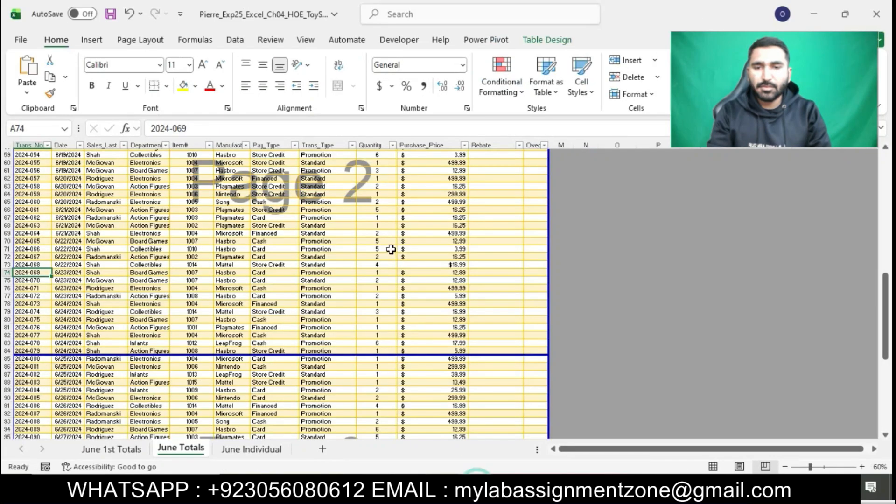
scroll(391, 250, down, 7)
scroll(390, 250, up, 1)
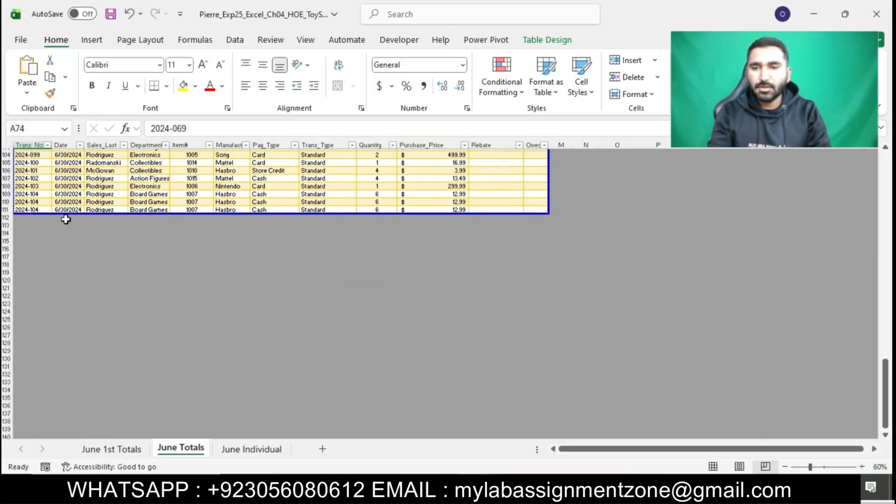
click(29, 220)
click(159, 130)
key(ctrl+v)
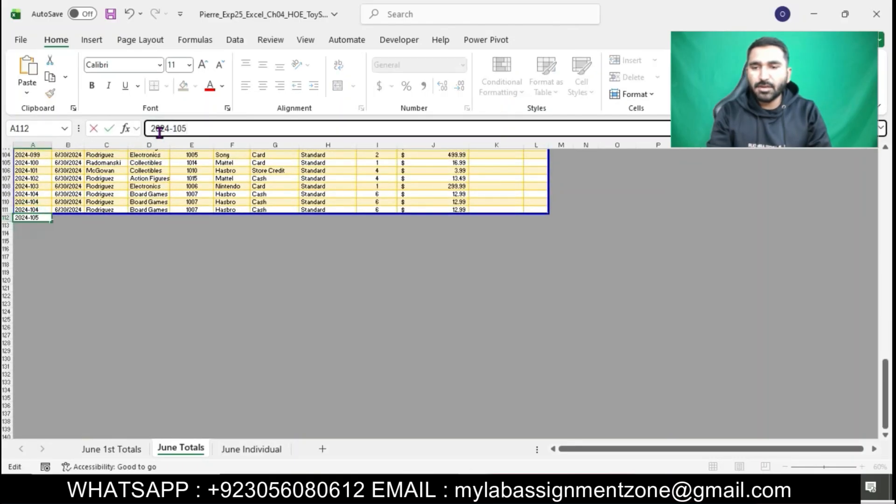
key(Tab)
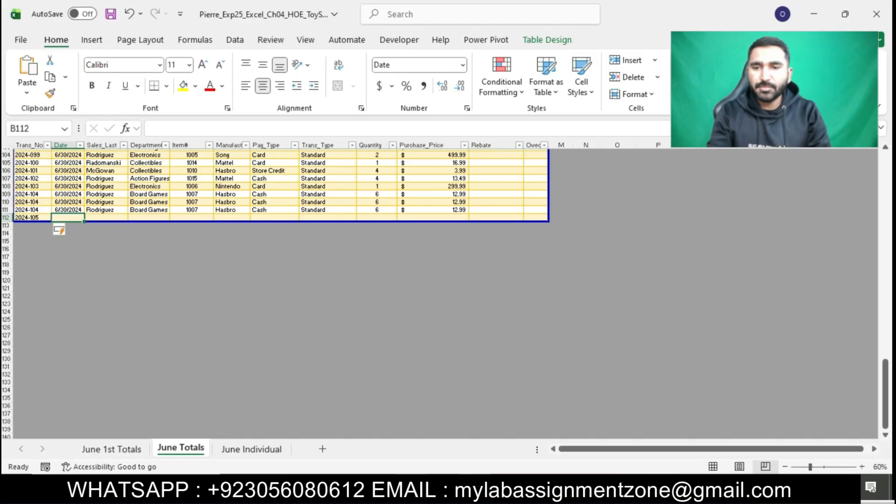
- Copy the date 6/30/2024 from the row 112 record in Word and enter it in cell B112 in Excel
key(alt+Tab)
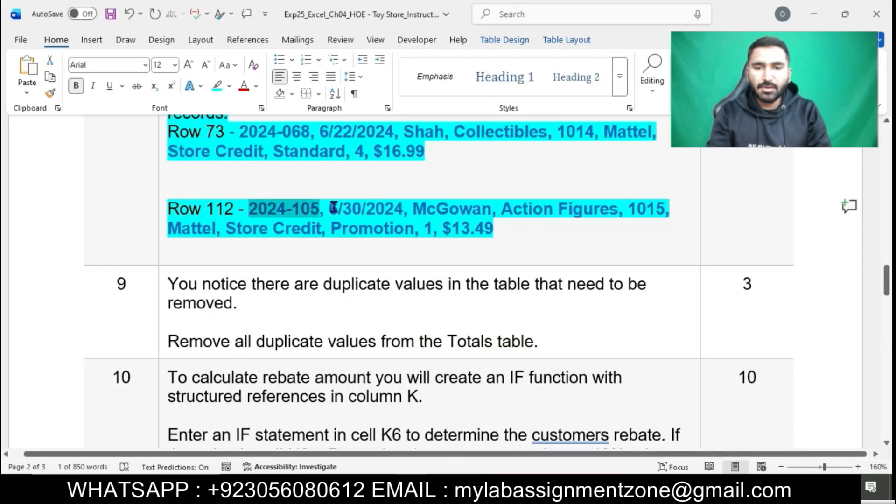
drag(334, 207, 404, 208)
drag(332, 210, 402, 208)
key(ctrl+c)
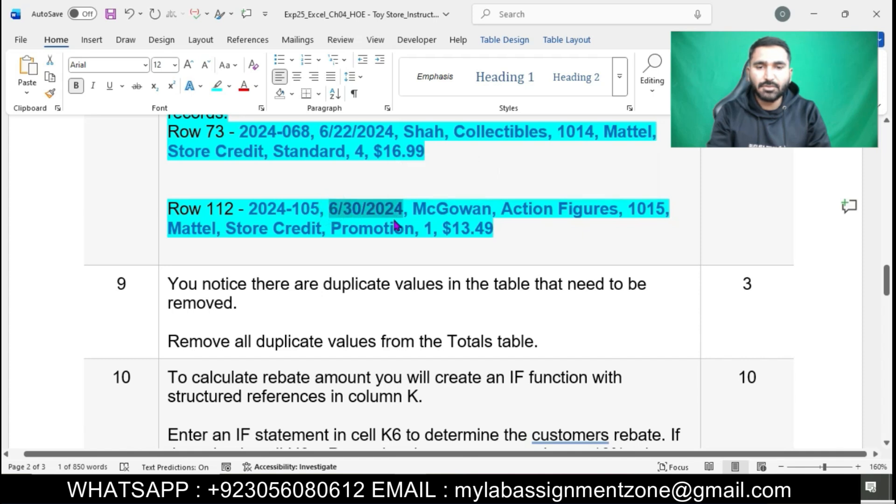
key(alt+Tab)
click(200, 129)
key(ctrl+v)
key(Tab)
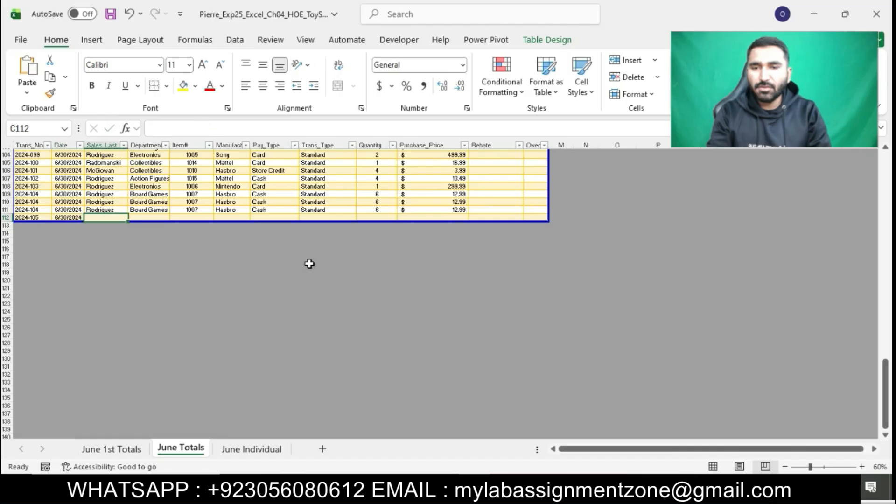
- Copy the salesperson's last name from the row 112 record in Word and enter it in cell C112 in Excel
key(alt+Tab)
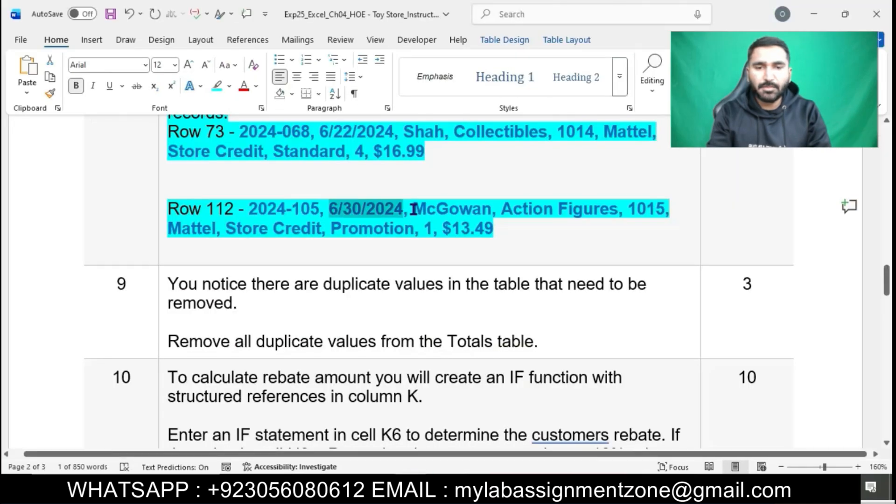
drag(412, 209, 483, 208)
click(480, 208)
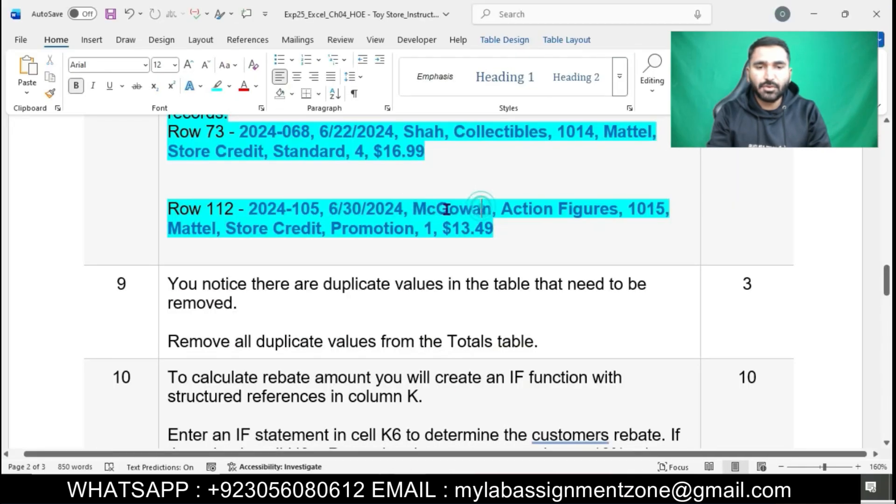
drag(414, 208, 487, 210)
key(ctrl+c)
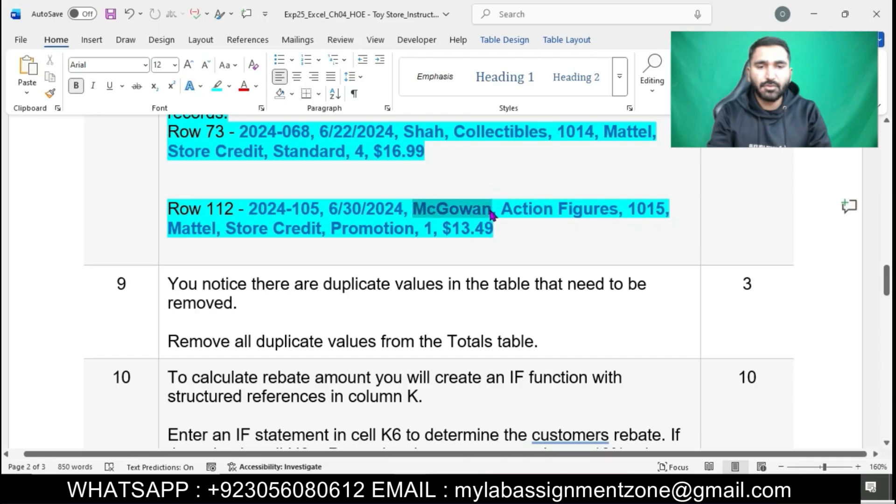
key(alt+Tab)
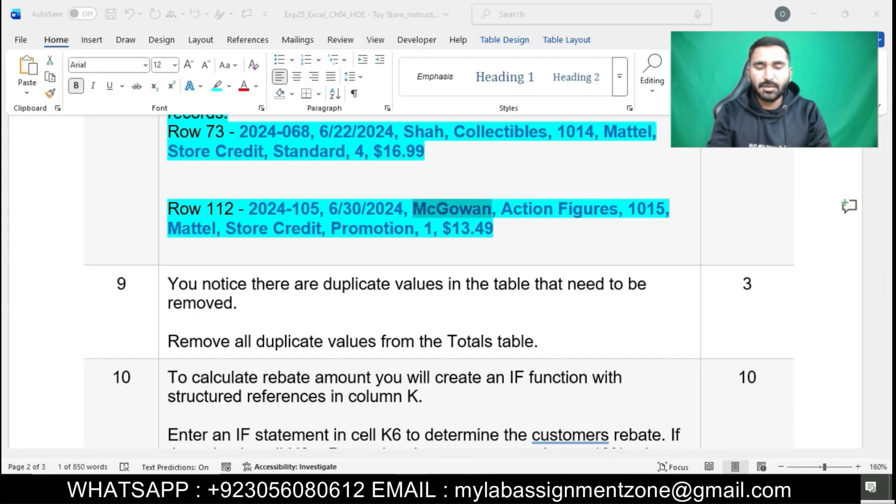
click(219, 130)
key(ctrl+v)
key(Tab)
- Copy the department Action Figures from the row 112 record in Word and enter it in cell D112 in Excel
key(alt+Tab)
drag(504, 209, 601, 216)
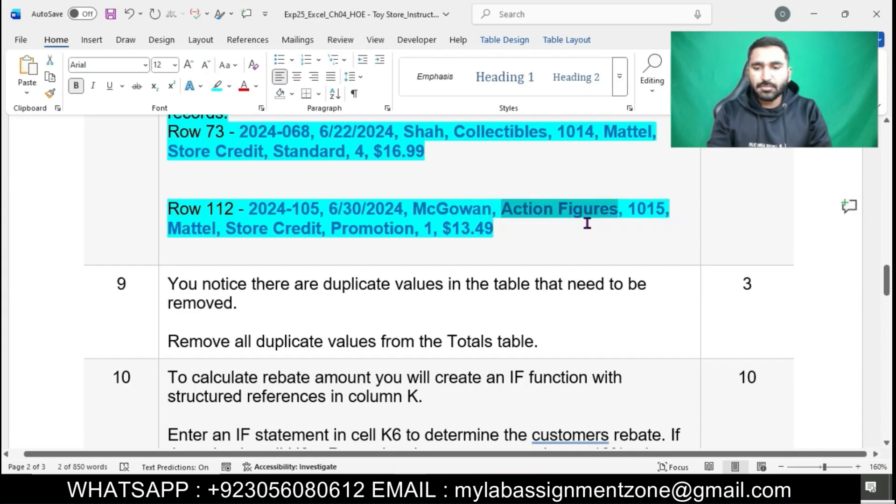
key(alt+Tab)
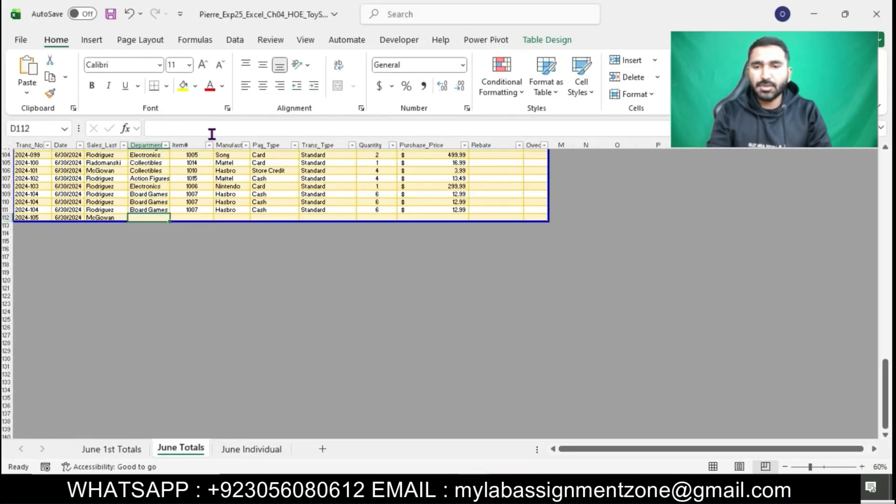
text(Action Figures)
key(Tab)
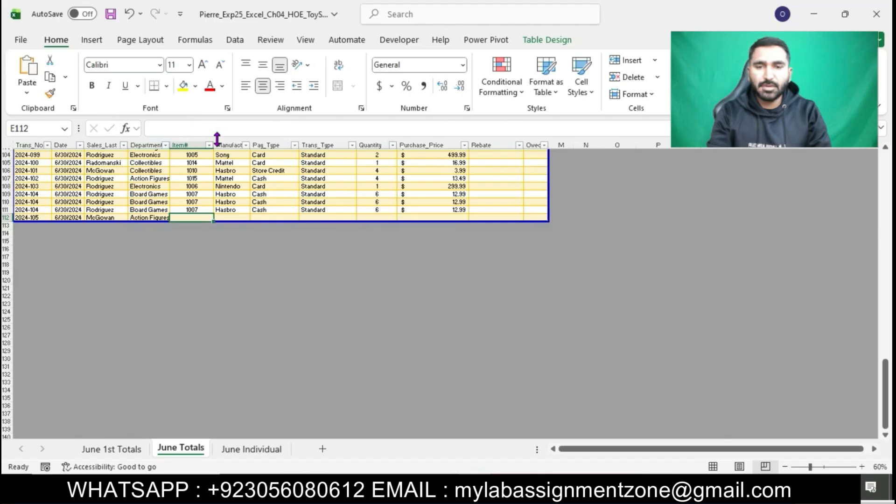
- Copy the item number 1015 from the row 112 record in Word and enter it in cell E112 in Excel
key(alt+Tab)
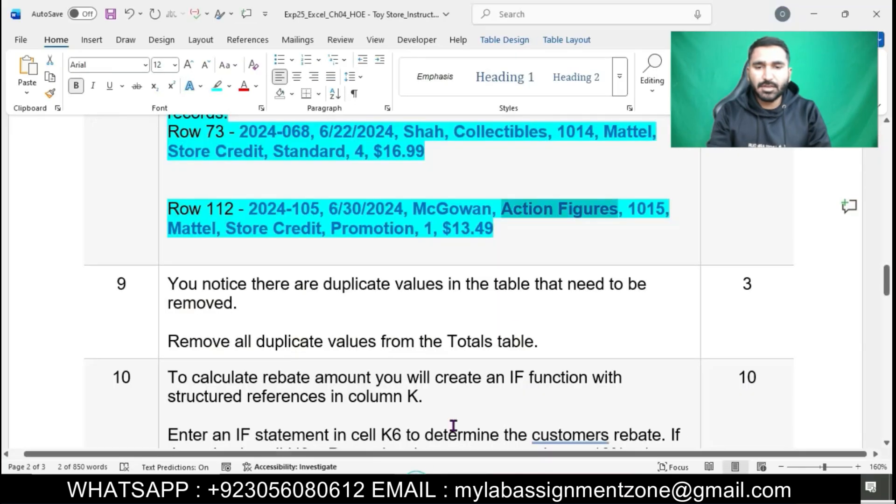
double_click(633, 211)
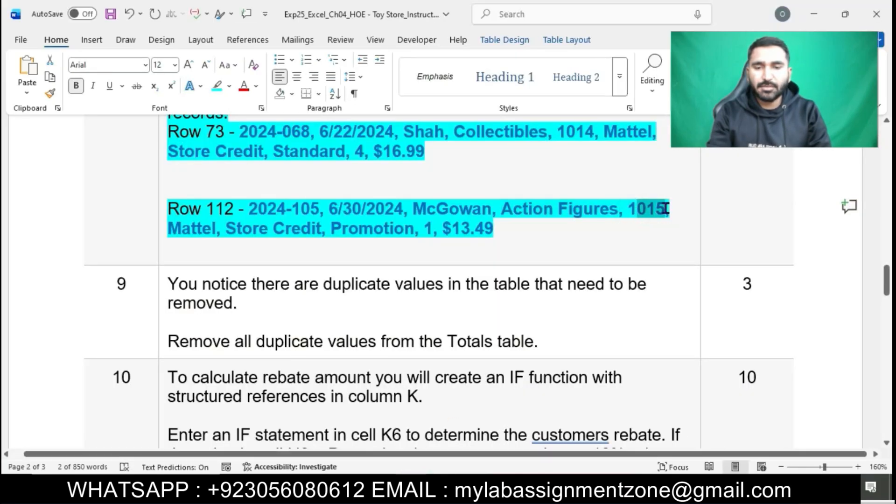
click(665, 207)
drag(628, 209, 665, 208)
key(ctrl+c)
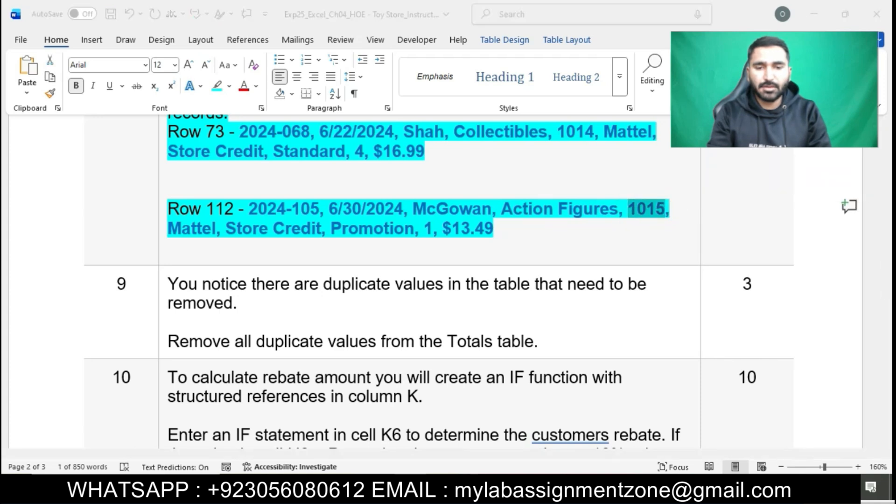
key(alt+Tab)
click(218, 128)
key(ctrl+v)
key(Tab)
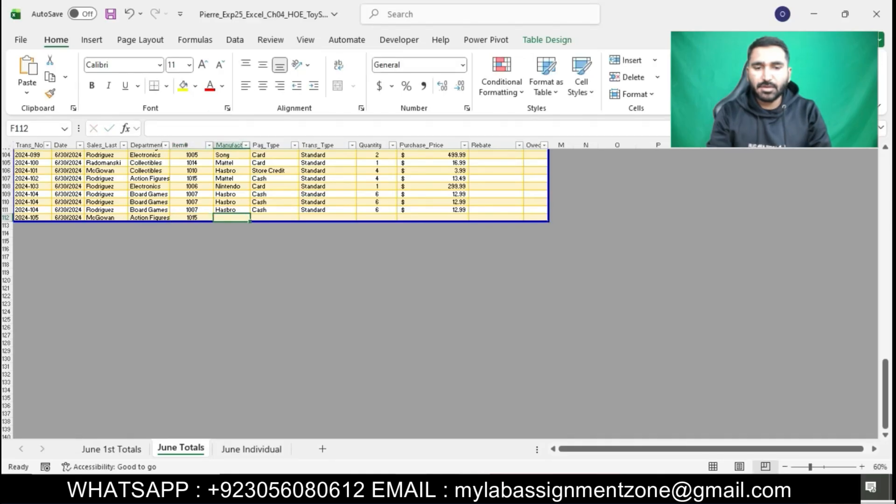
- Copy the manufacturer Mattel from the row 112 record in Word and enter it in cell F112 in Excel
key(alt+Tab)
drag(172, 230, 215, 230)
key(ctrl+c)
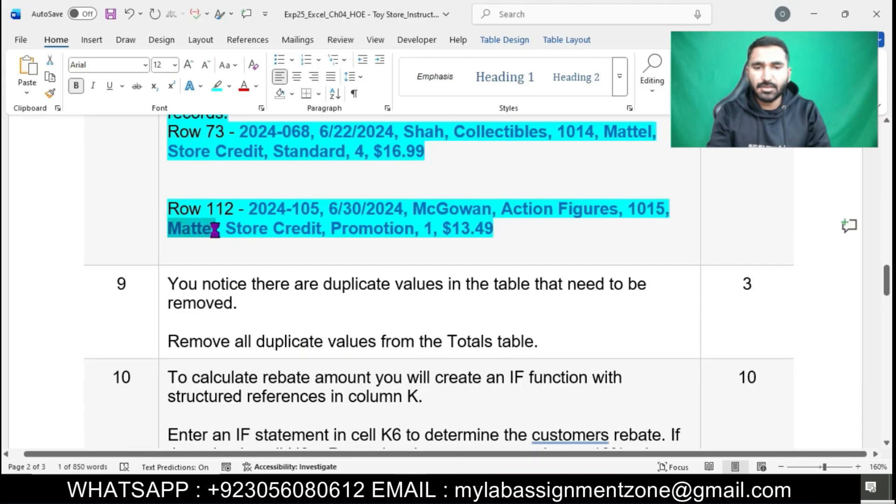
key(alt+Tab)
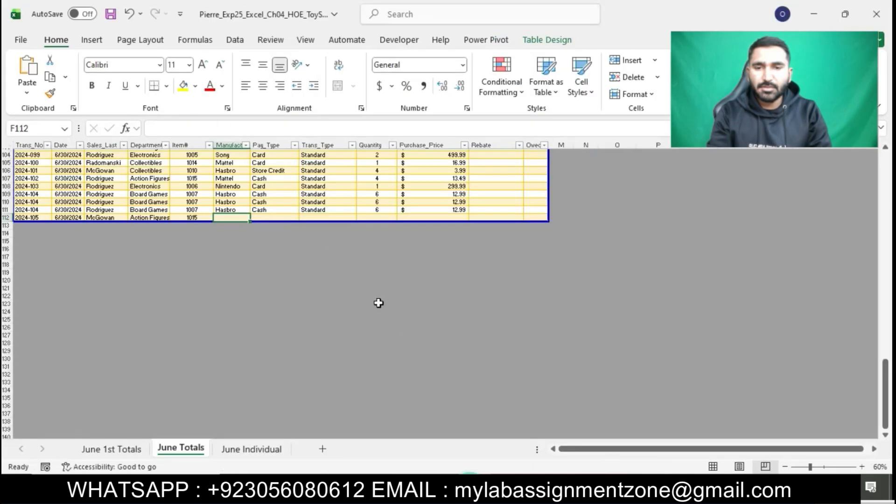
key(ctrl+v)
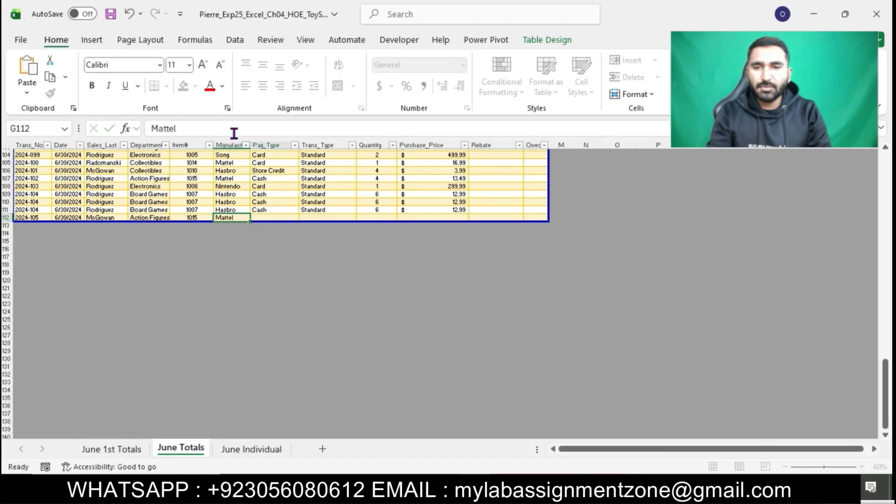
key(Tab)
- Copy the payment type Store Credit from the row 112 record in Word and enter it in cell G112 in Excel
key(alt+Tab)
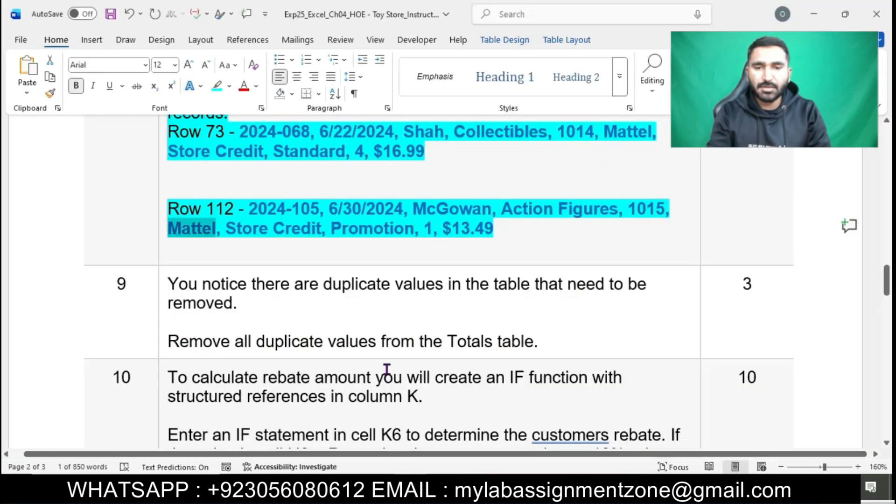
drag(231, 231, 319, 229)
key(ctrl+c)
key(alt+Tab)
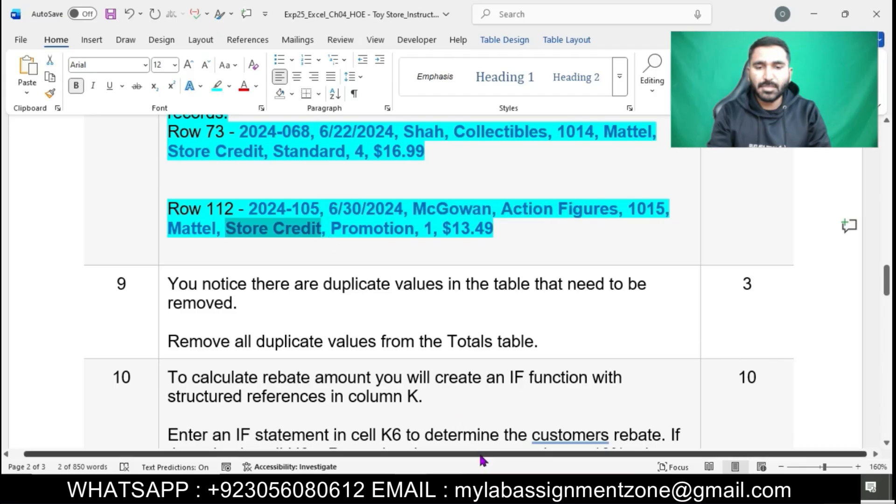
key(ctrl+v)
key(Tab)
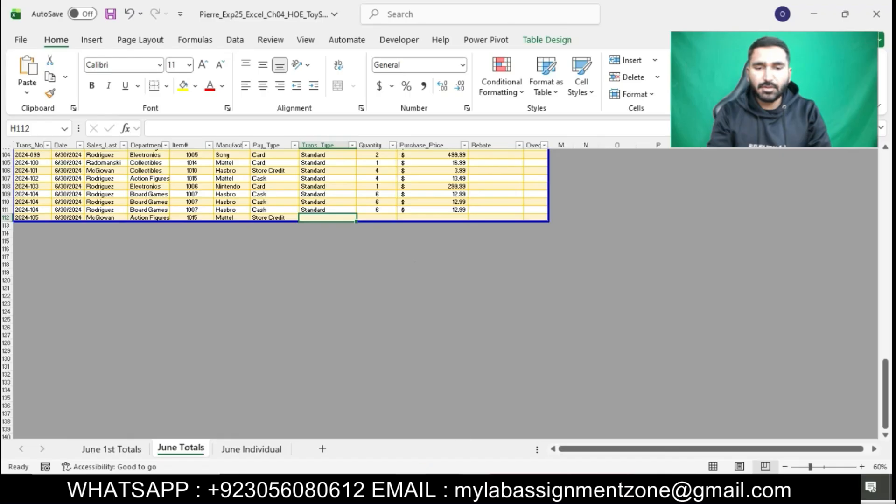
- Enter the transaction type Promotion from the Word record in cell H112 and the quantity 1 in cell I112 in Excel
key(alt+Tab)
drag(337, 231, 414, 234)
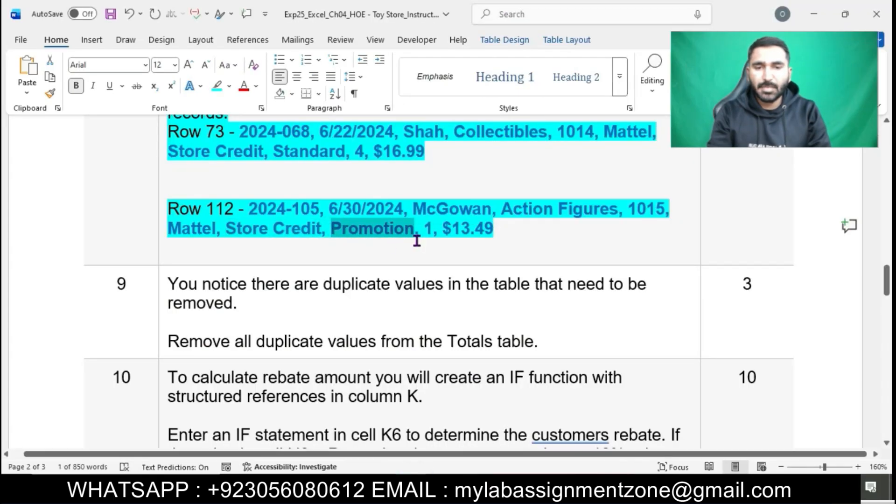
key(alt+Tab)
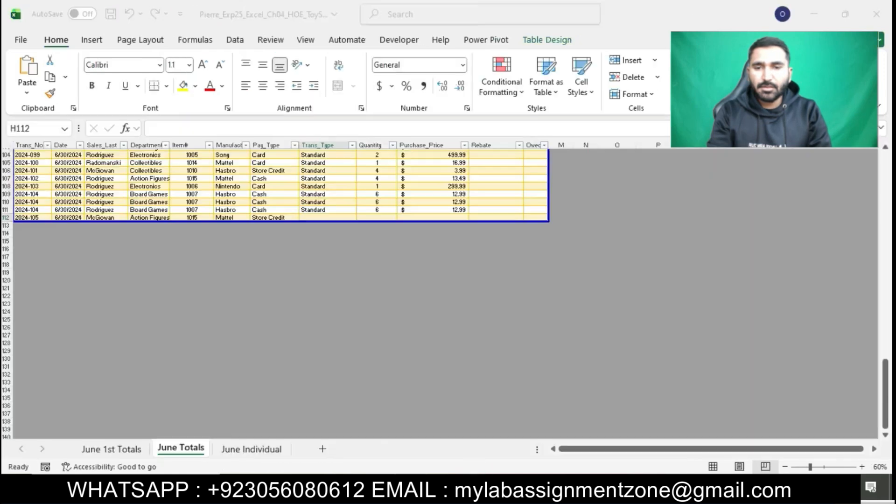
click(239, 129)
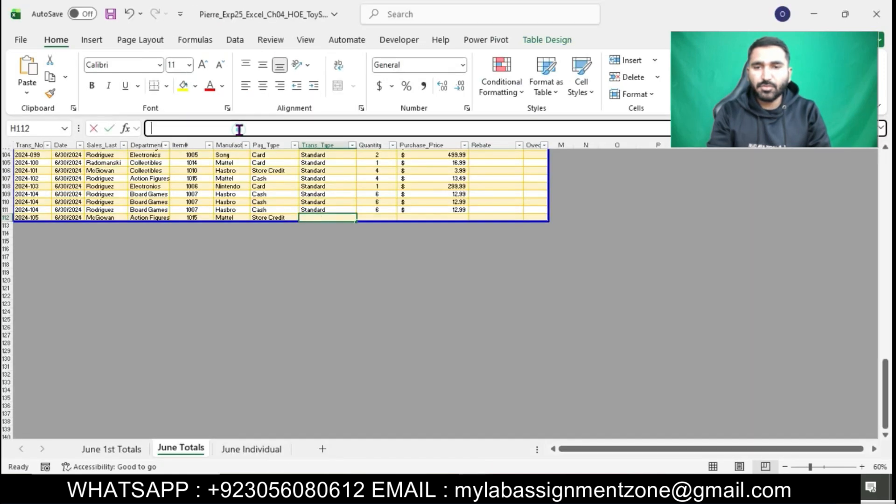
text(Promotion)
key(Tab)
text(1)
key(Tab)
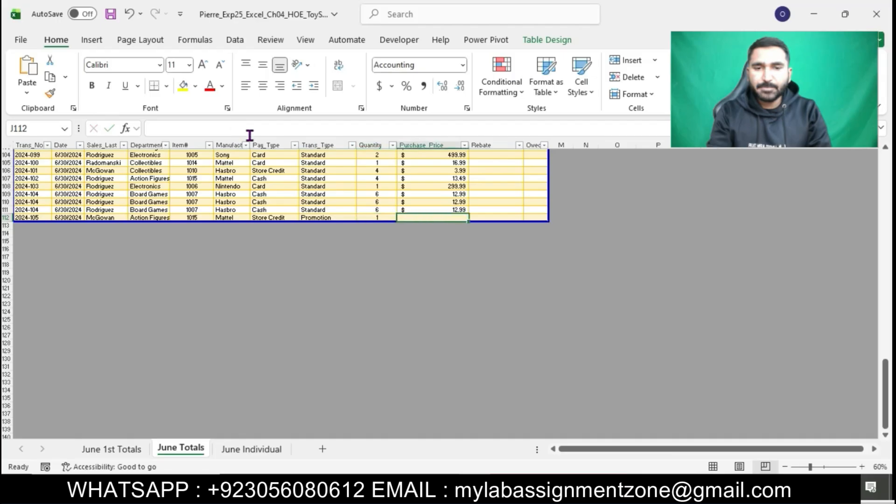
- Copy the purchase price $13.49 from the row 112 record in Word and enter it in cell J112 in Excel
key(alt+Tab)
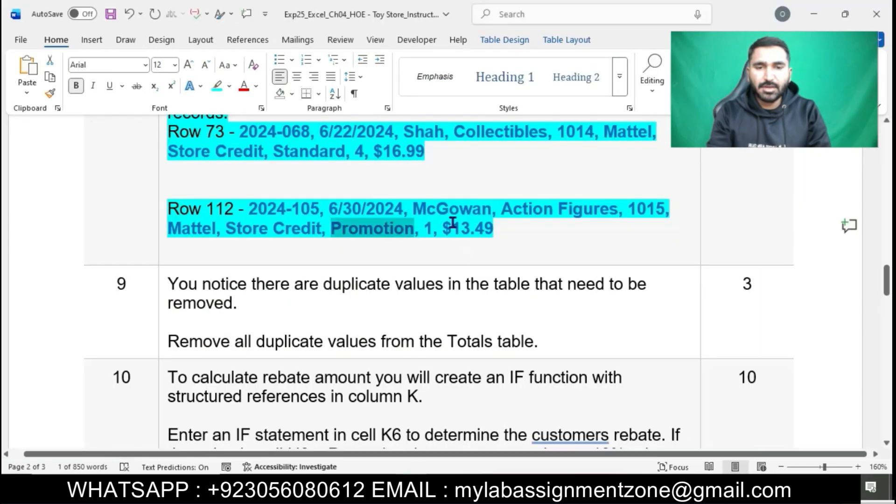
drag(443, 228, 488, 233)
key(ctrl+c)
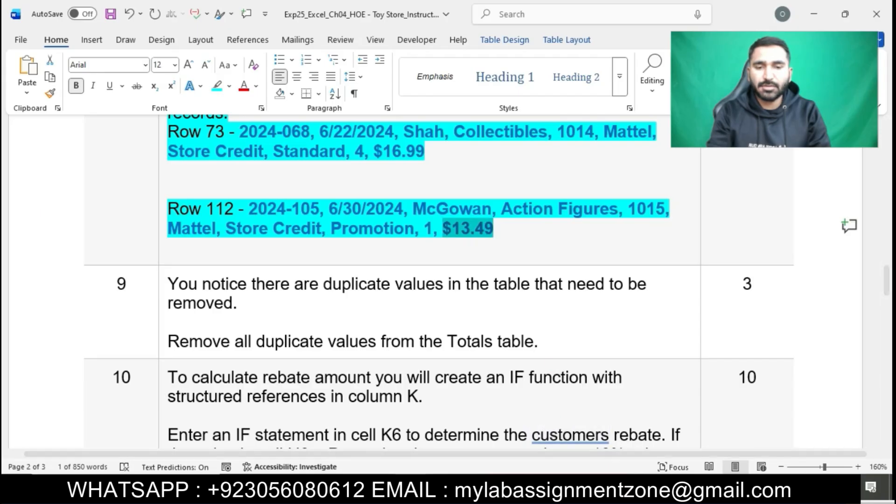
key(alt+Tab)
click(323, 129)
key(ctrl+v)
key(Return)
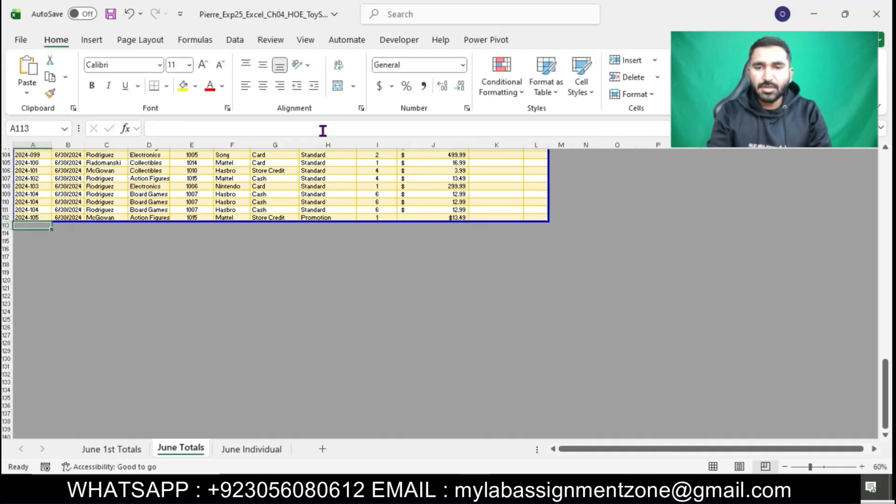
- Highlight the step 9 instructions about duplicate values in turquoise in the Word document and return to the Excel workbook
click(423, 488)
click(449, 237)
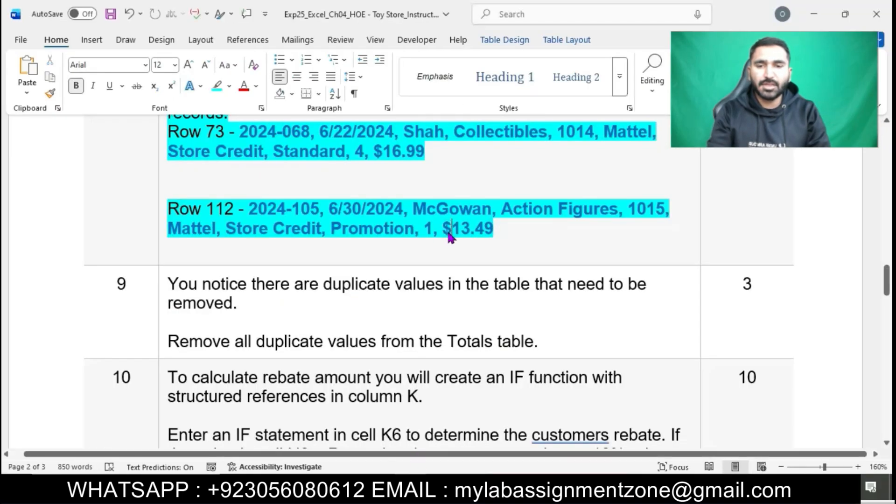
scroll(450, 236, down, 3)
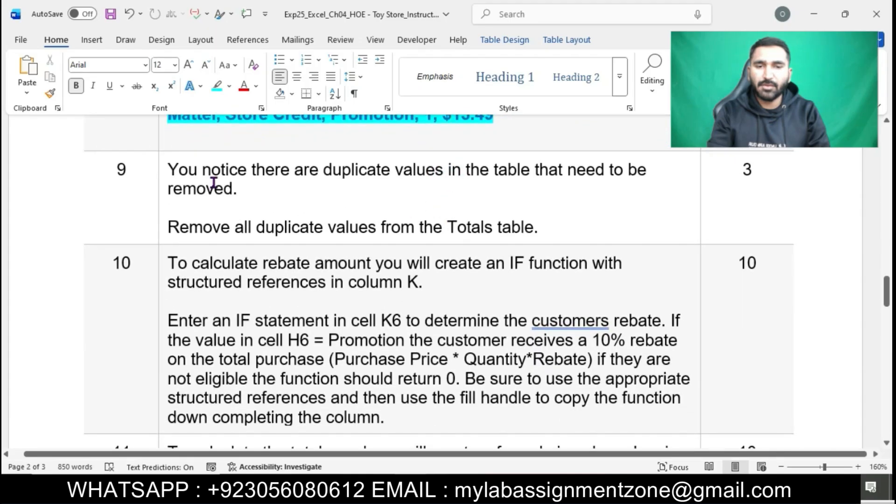
click(163, 176)
click(223, 150)
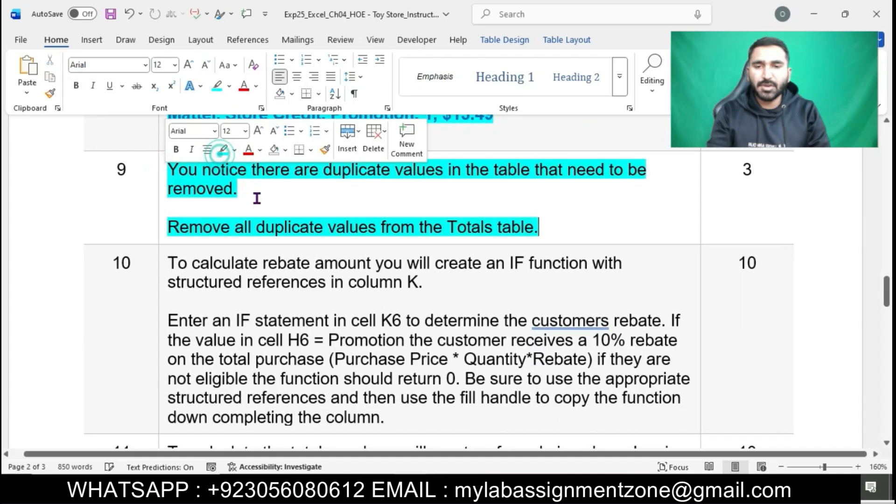
click(256, 198)
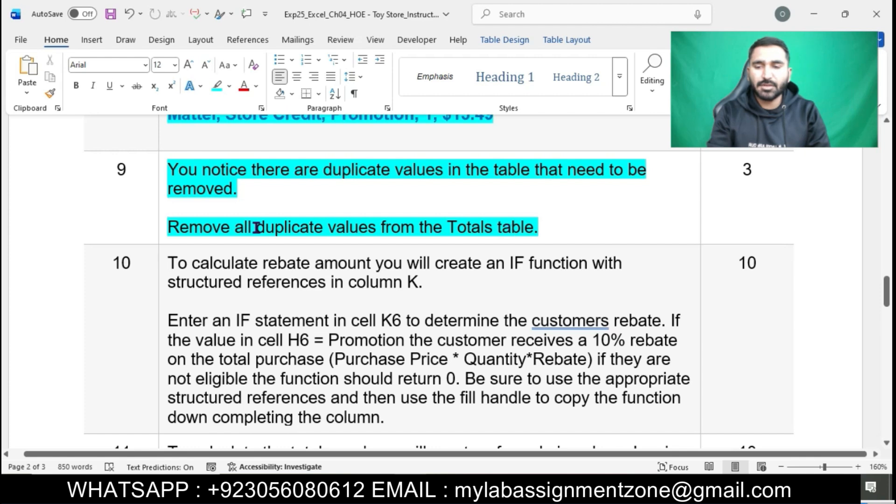
click(136, 204)
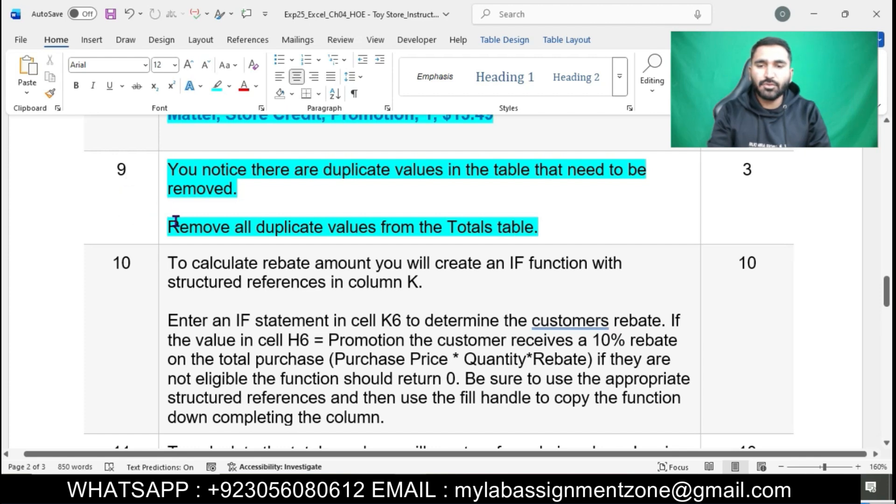
drag(169, 227, 533, 227)
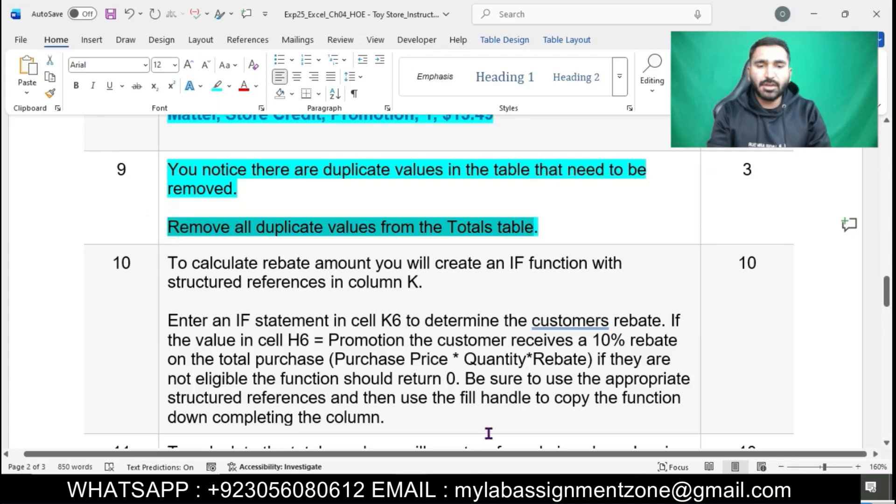
key(alt+Tab)
scroll(301, 187, up, 20)
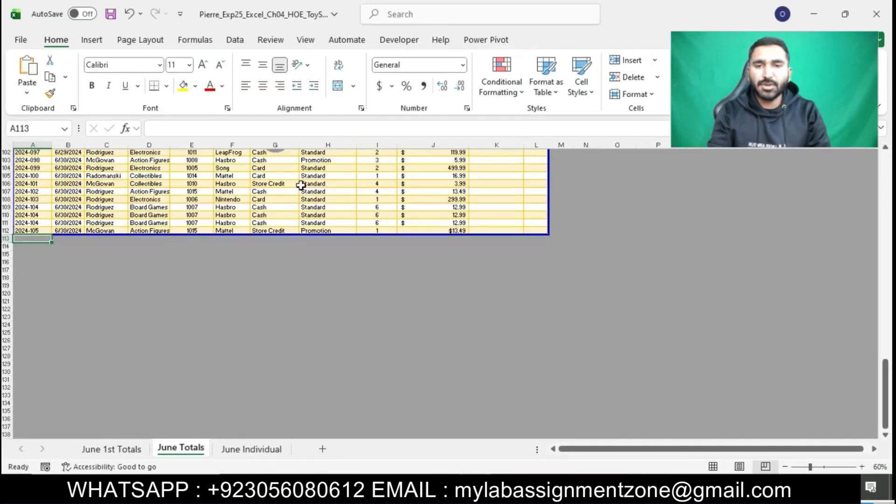
click(31, 203)
drag(30, 203, 552, 434)
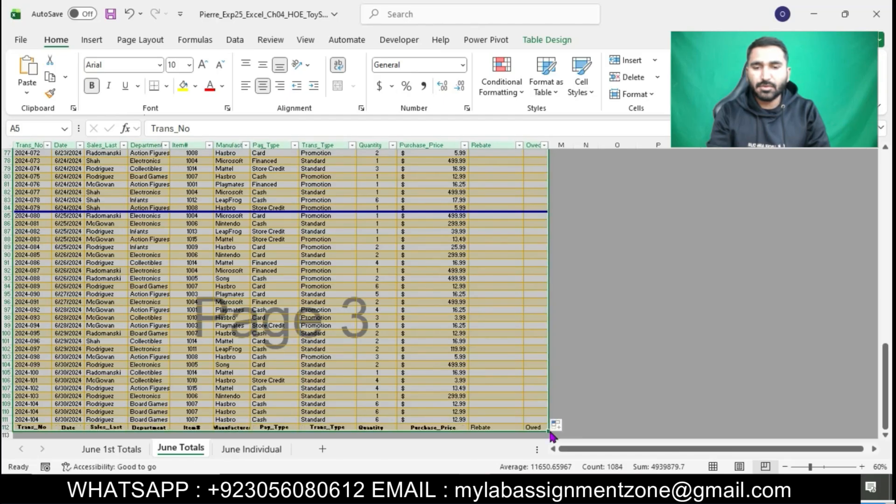
scroll(562, 369, up, 20)
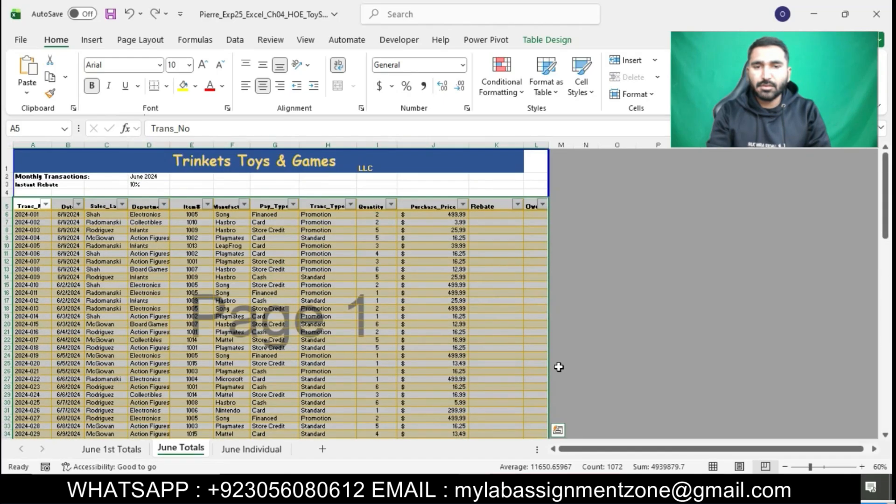
click(424, 347)
- Remove duplicate records from the Totals table, comparing all columns, and check the end of the table
drag(25, 206, 529, 366)
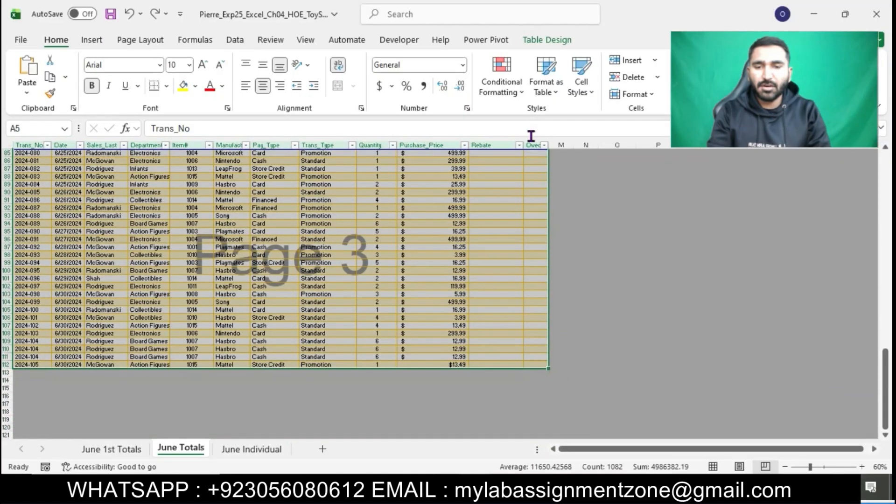
click(538, 47)
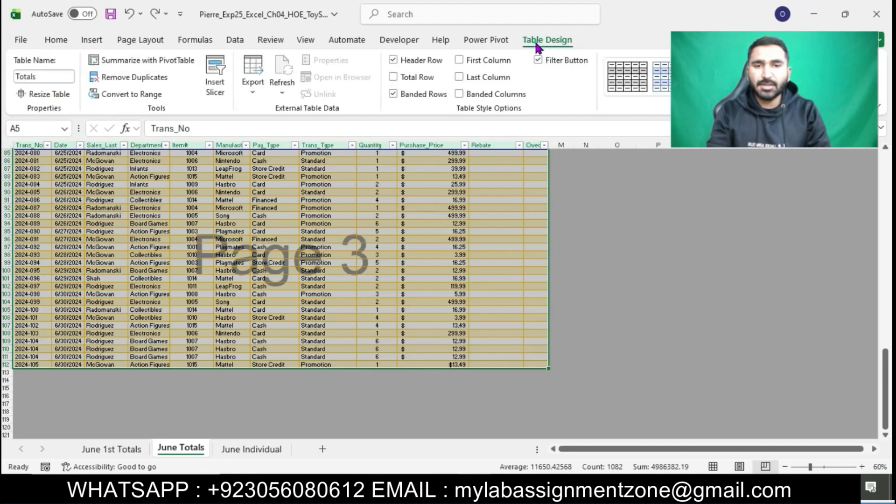
click(155, 82)
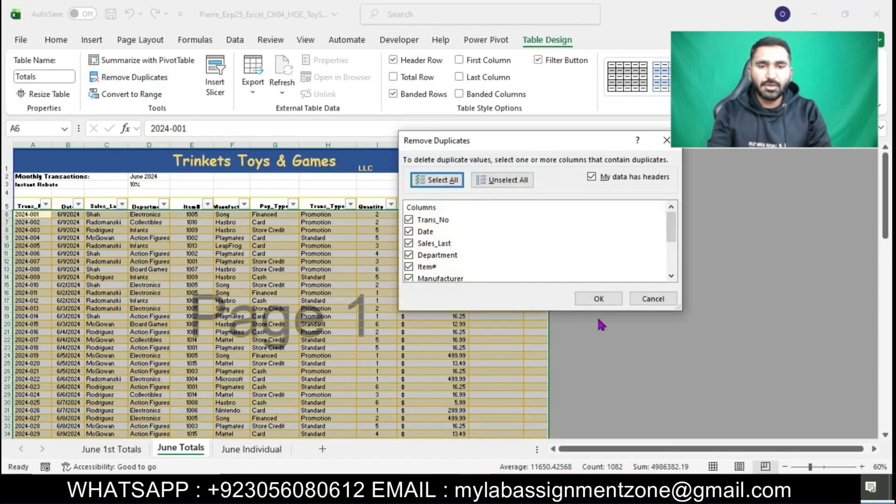
click(599, 299)
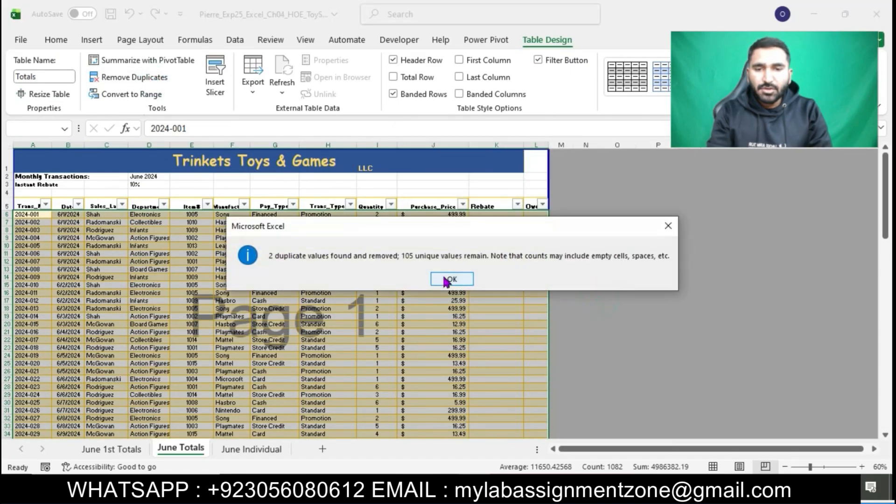
click(447, 279)
click(498, 325)
scroll(500, 328, down, 5)
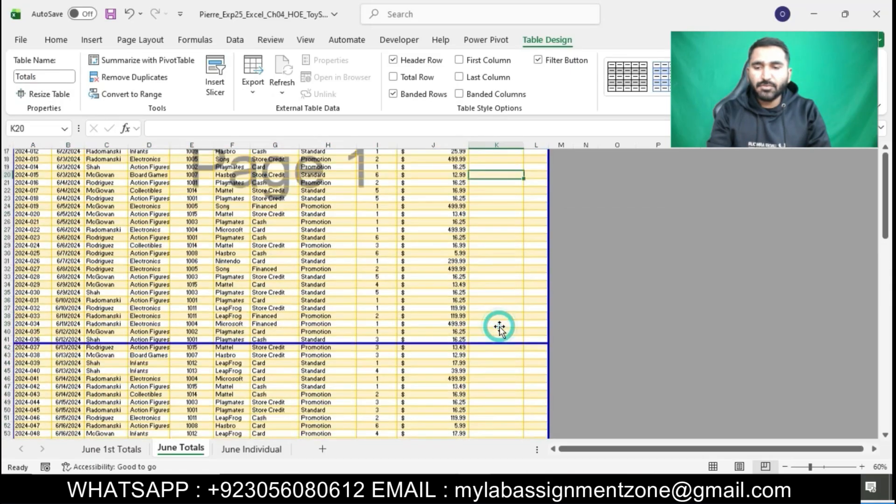
scroll(499, 328, down, 20)
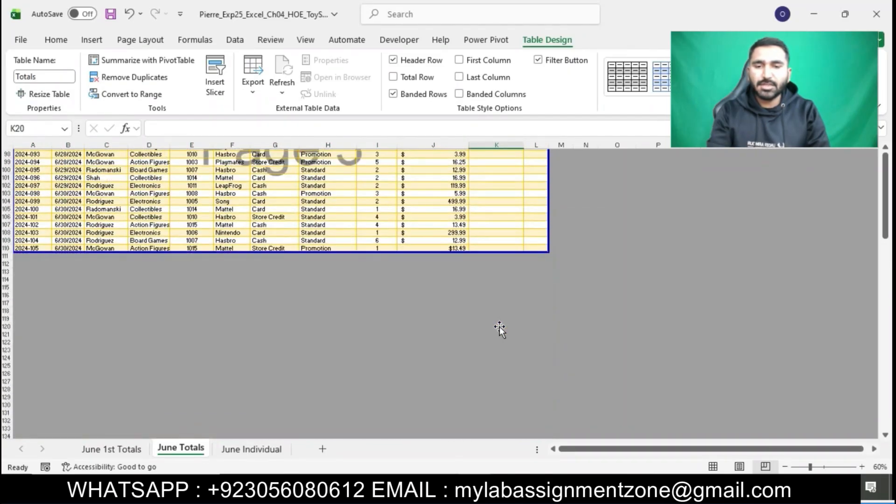
scroll(499, 328, up, 20)
- Highlight all rows of the instruction table from step 10 through step 22 in turquoise in the Word document
key(alt+Tab)
scroll(391, 221, down, 1)
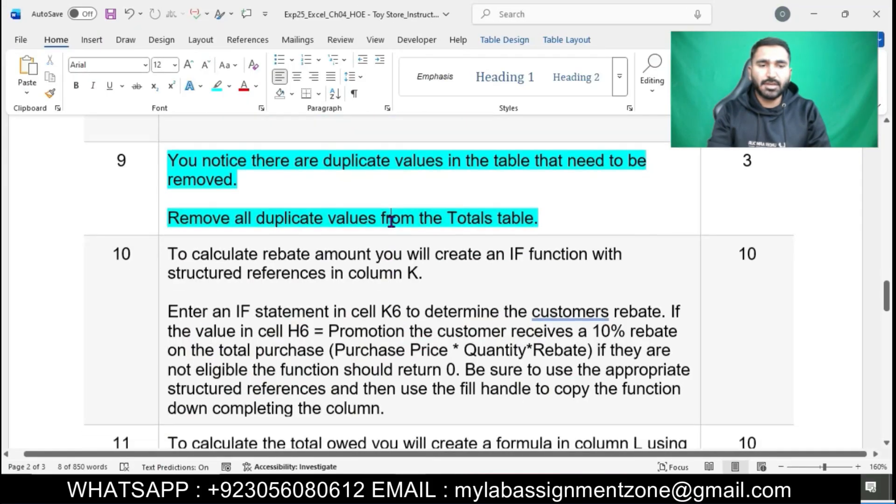
scroll(391, 221, down, 2)
drag(165, 179, 206, 478)
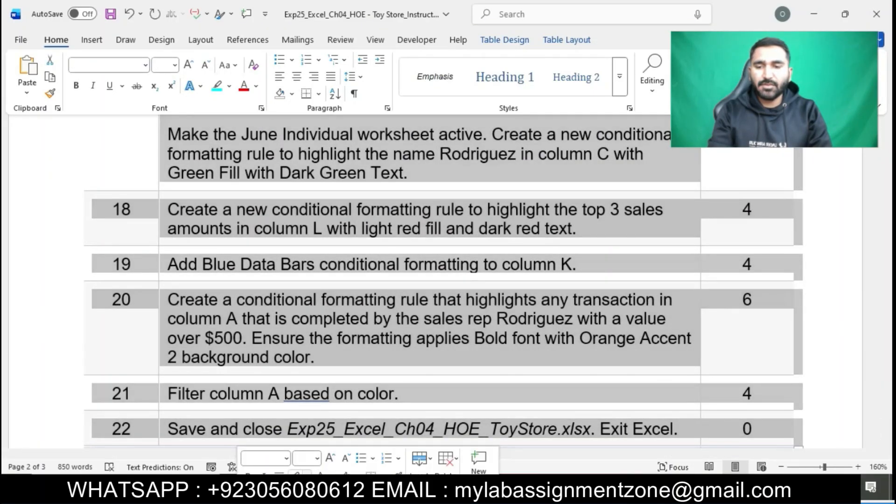
click(387, 429)
scroll(410, 420, down, 5)
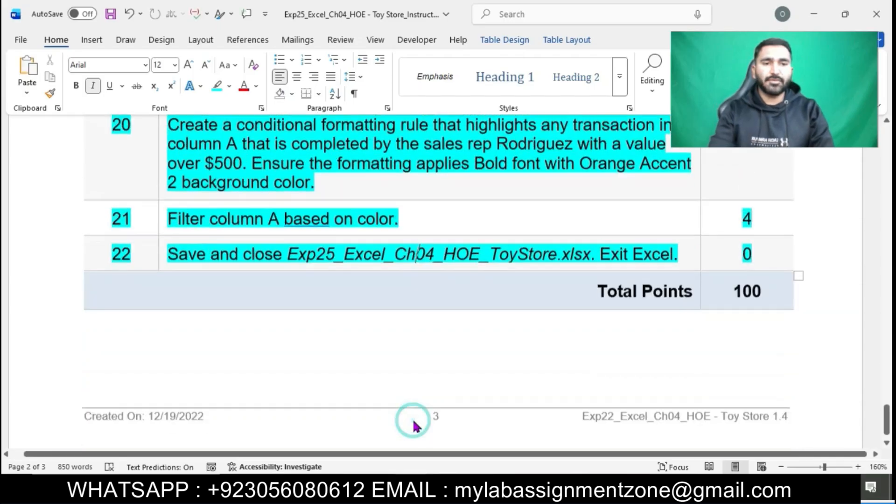
scroll(413, 421, up, 5)
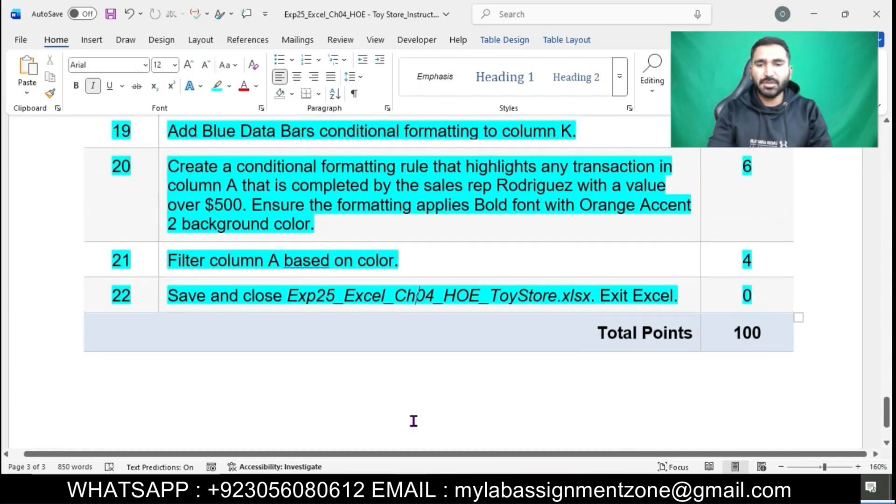
scroll(413, 420, up, 20)
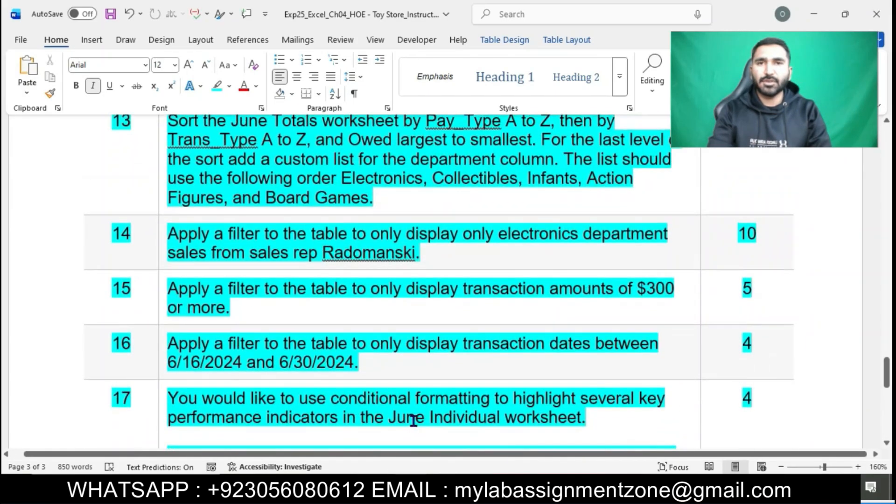
scroll(413, 420, up, 15)
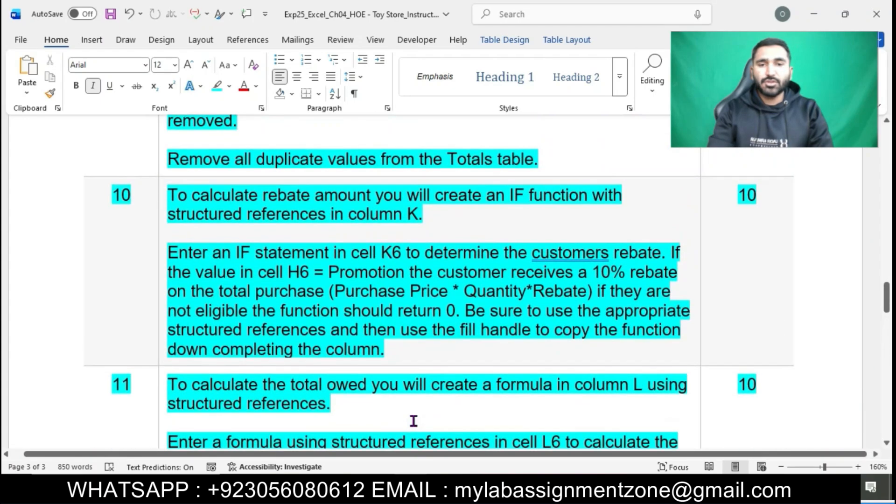
scroll(413, 420, up, 20)
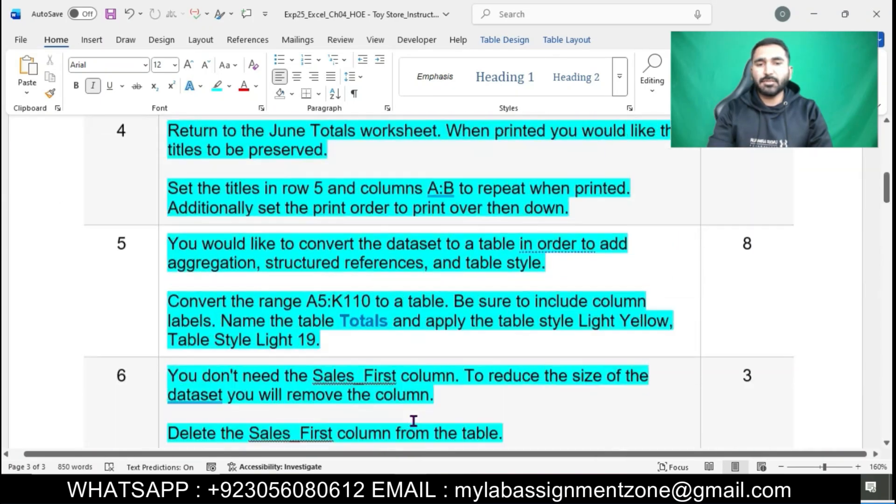
scroll(413, 420, up, 5)
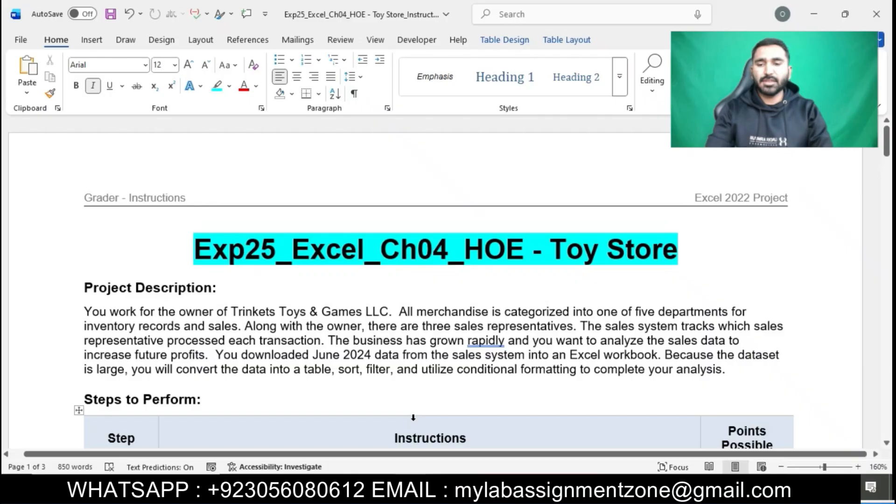